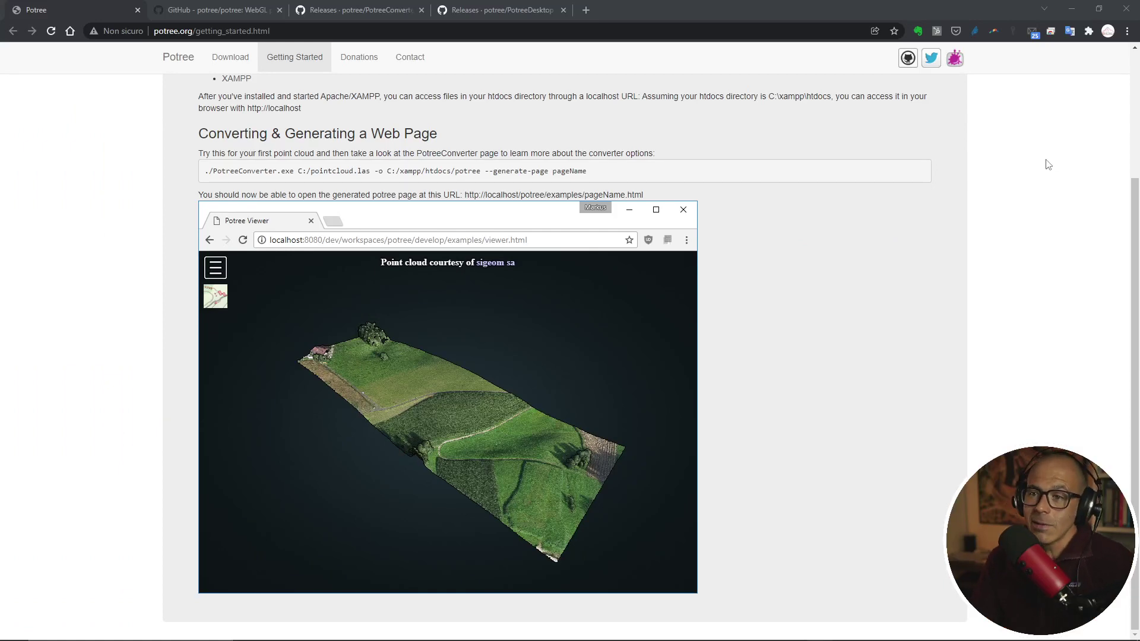
# Search Google for "potree" in a new browser tab.
pyautogui.click(586, 10)
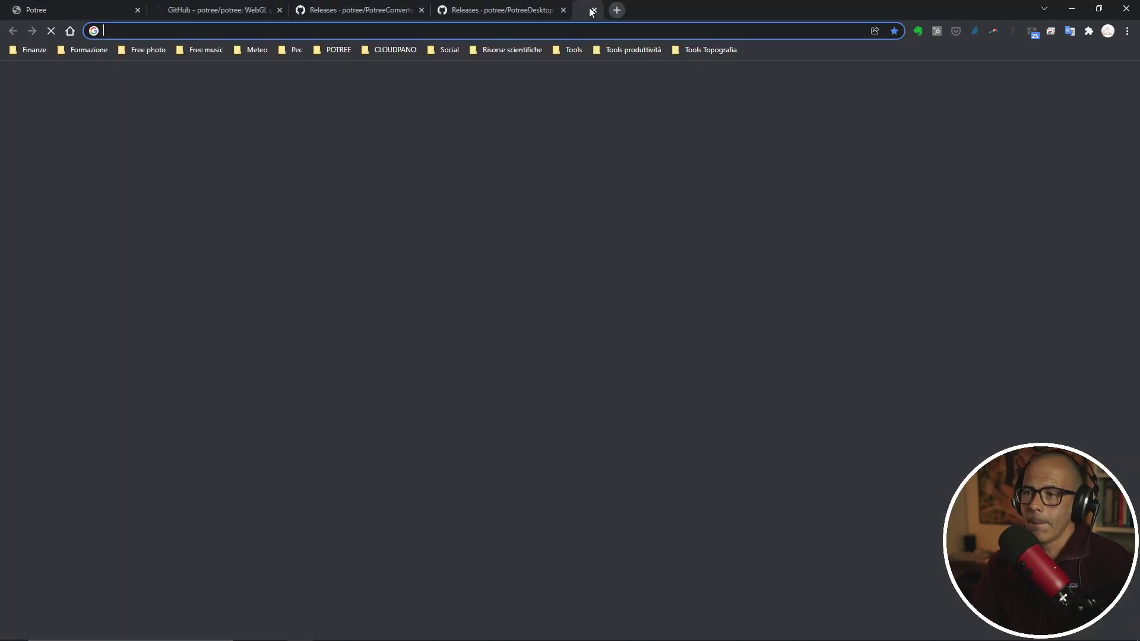
pyautogui.click(706, 10)
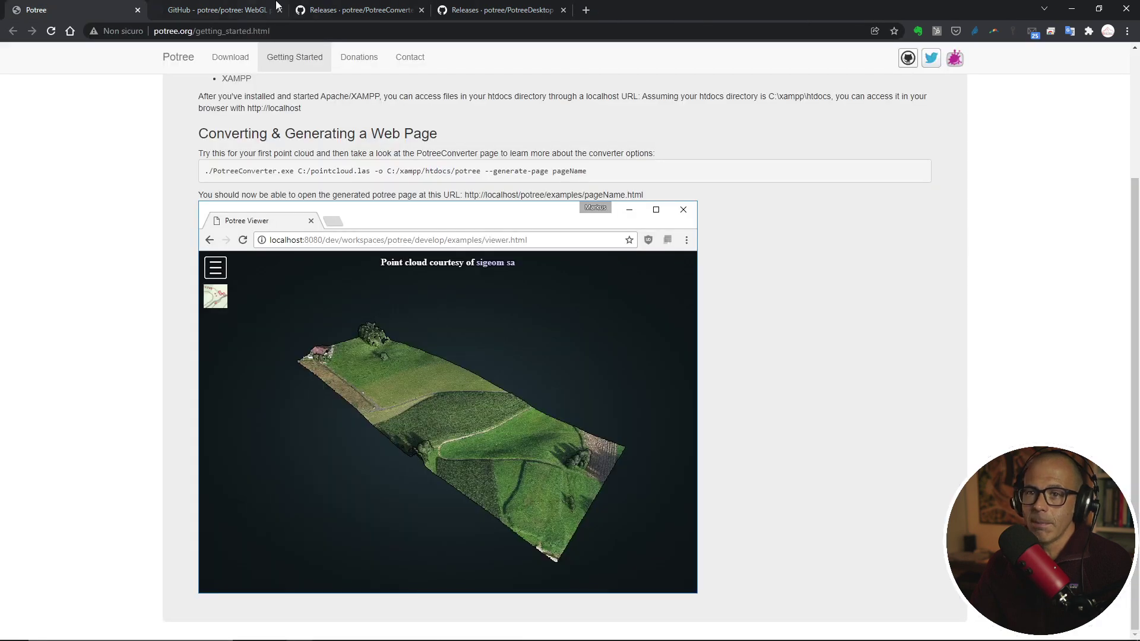
pyautogui.middleClick(74, 26)
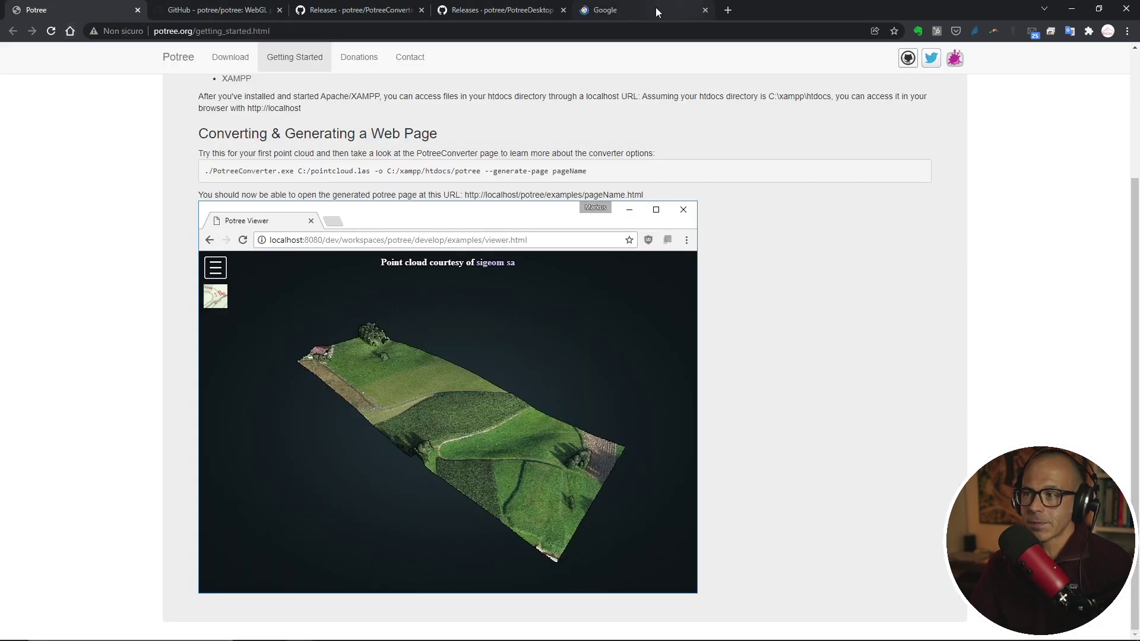
pyautogui.click(651, 10)
pyautogui.click(471, 280)
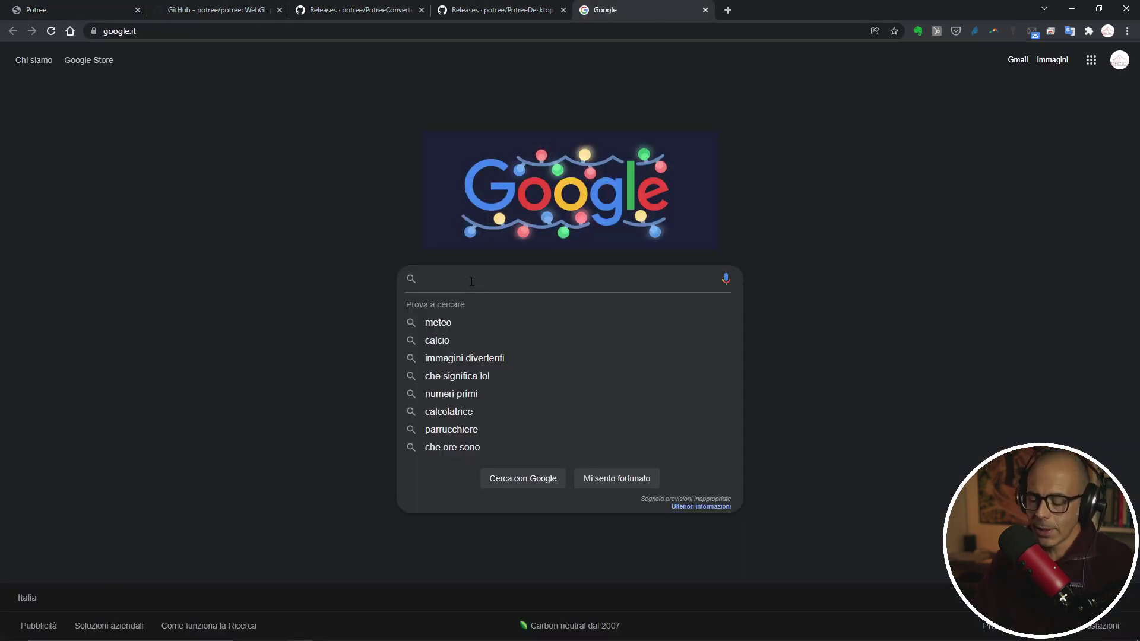
pyautogui.write('potree')
pyautogui.press('Return')
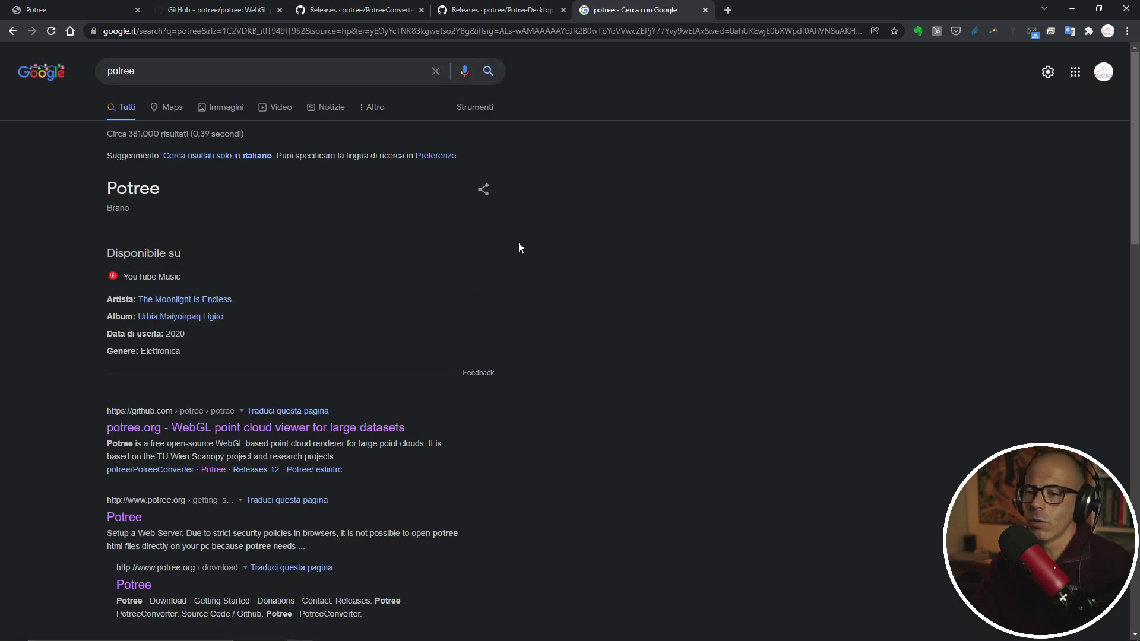
# Look through the search results and open the Potree repository on GitHub.
pyautogui.scroll(-3, 260, 421)
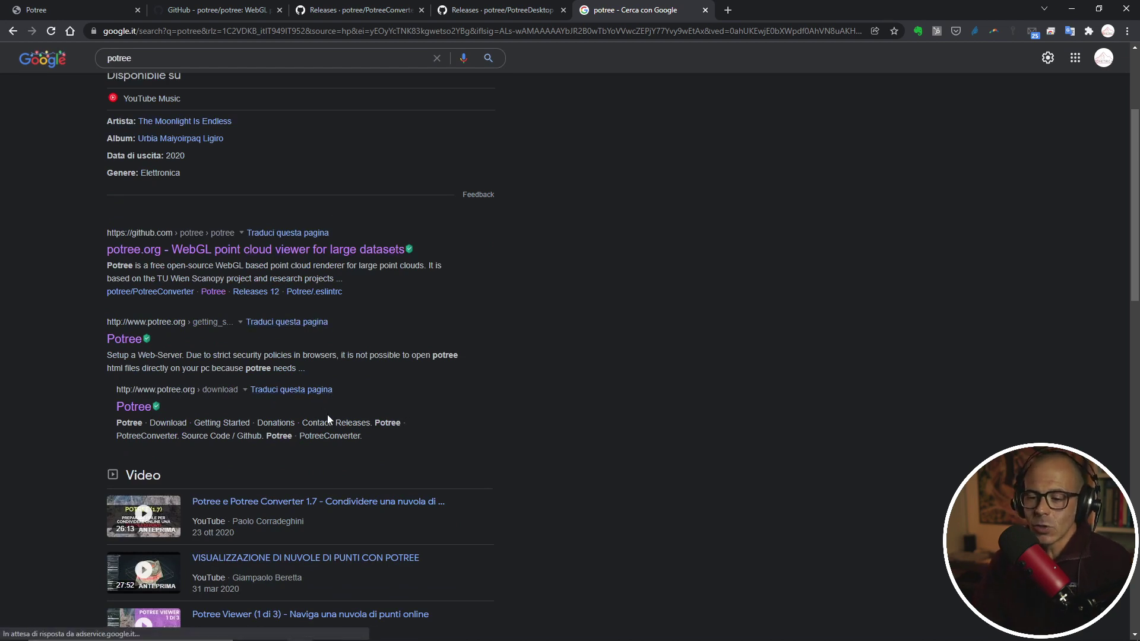
pyautogui.scroll(-3, 334, 527)
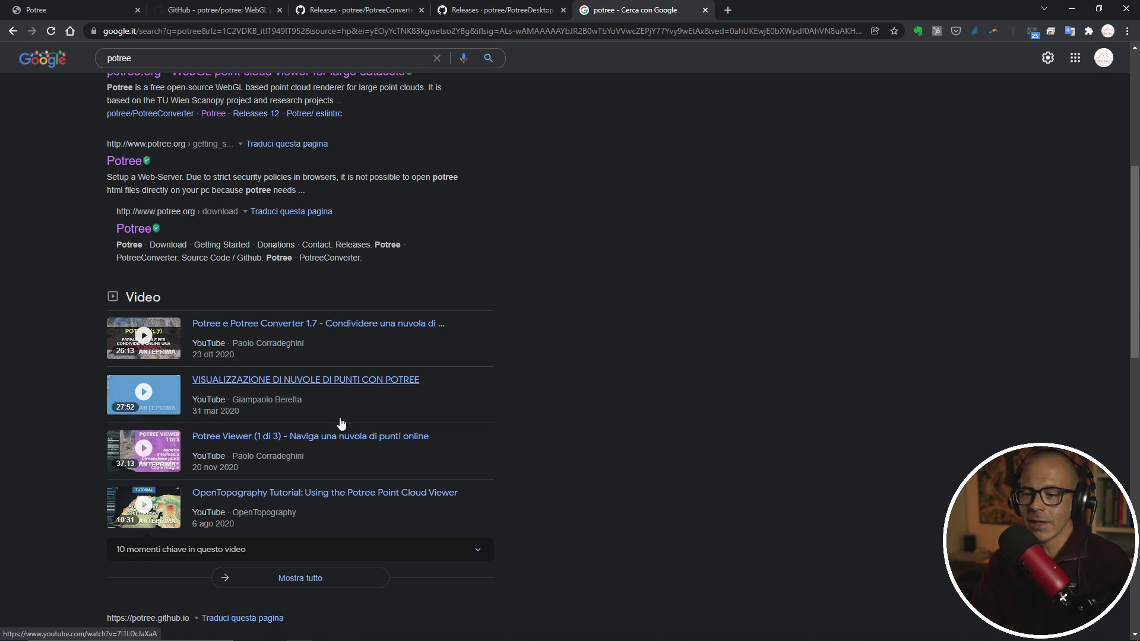
pyautogui.scroll(2, 481, 331)
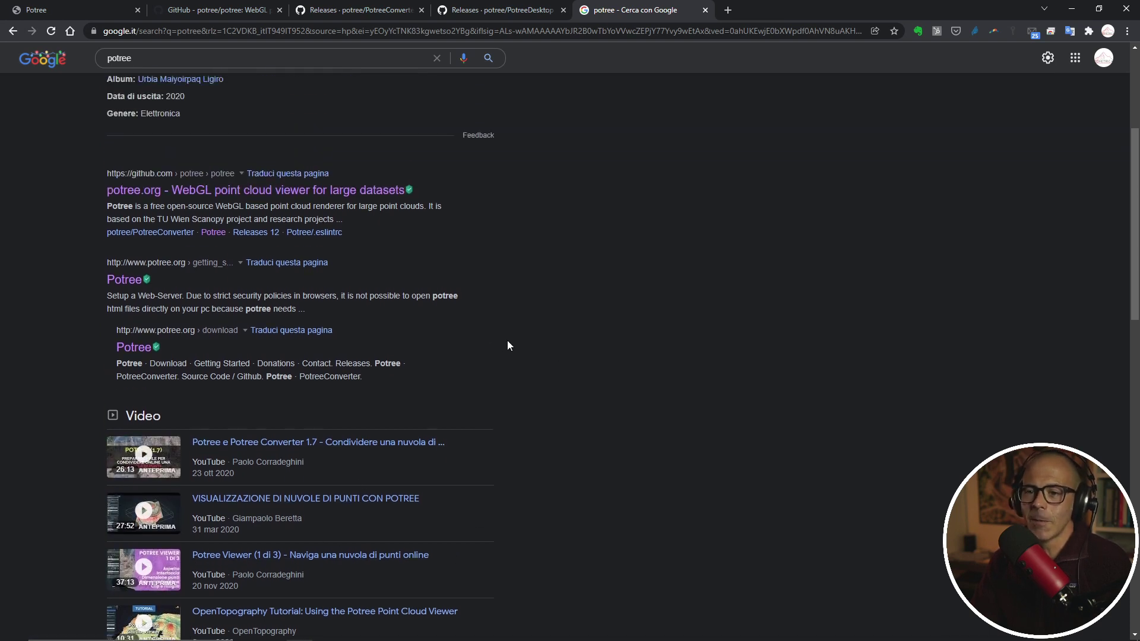
pyautogui.click(141, 191)
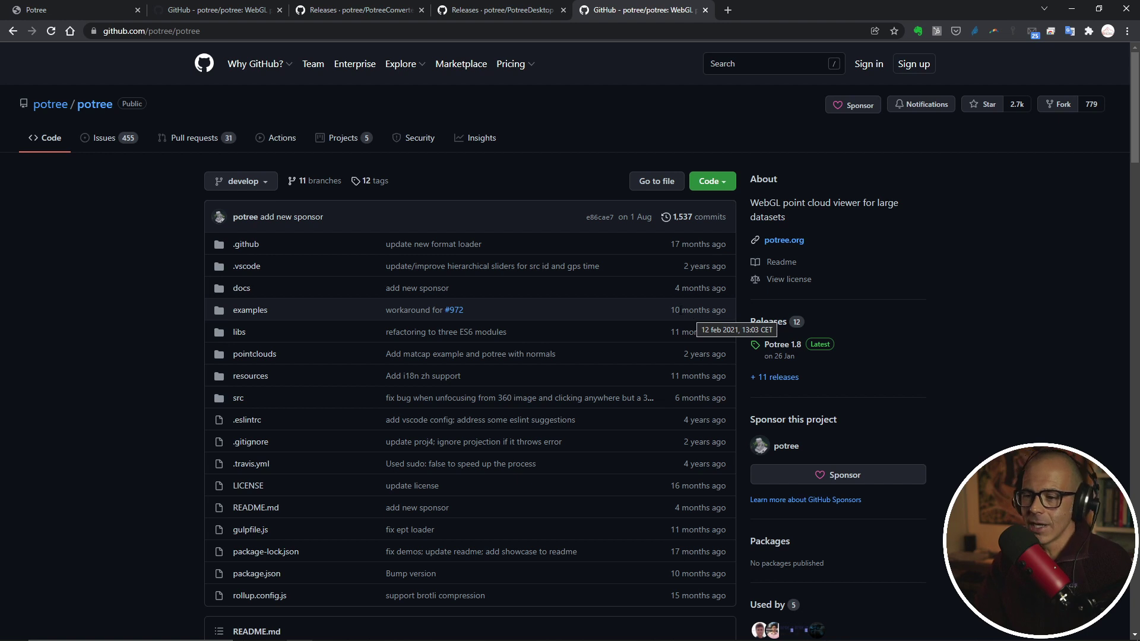
# Look over the repository's file list and the About section of its README.
pyautogui.scroll(-2, 677, 344)
pyautogui.scroll(-3, 469, 344)
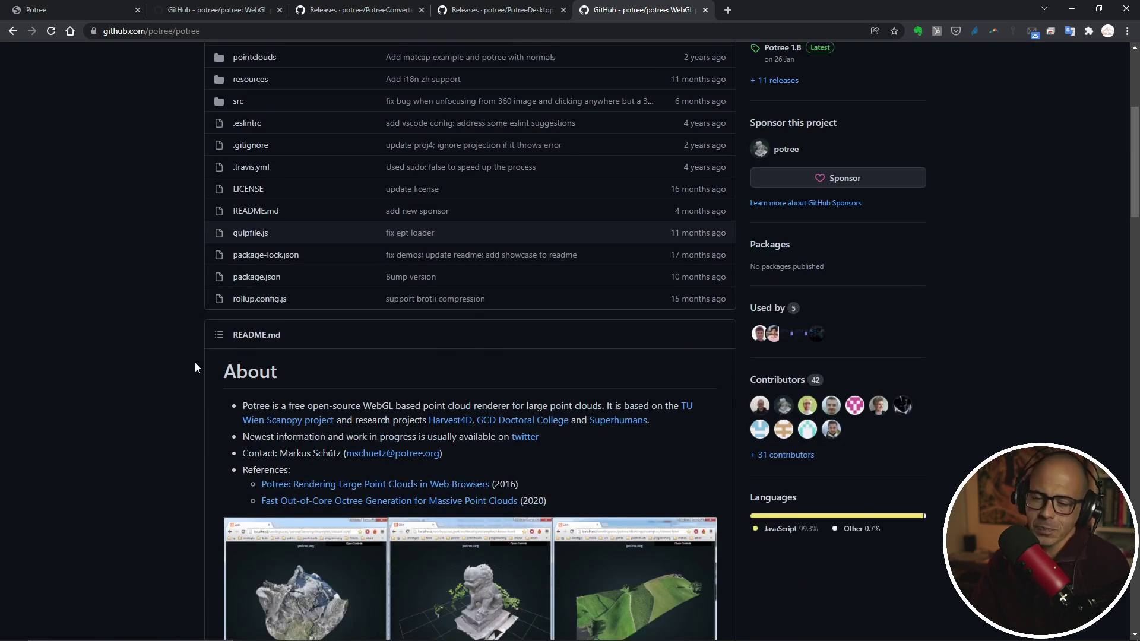
pyautogui.scroll(-1, 278, 343)
pyautogui.scroll(5, 311, 222)
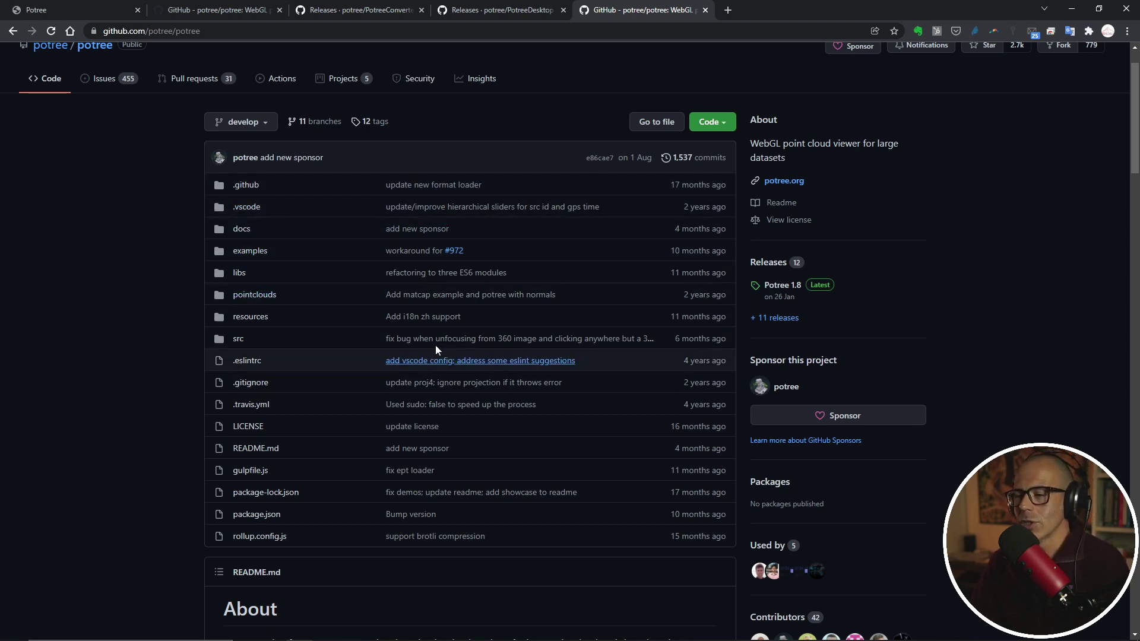
pyautogui.scroll(-8, 277, 279)
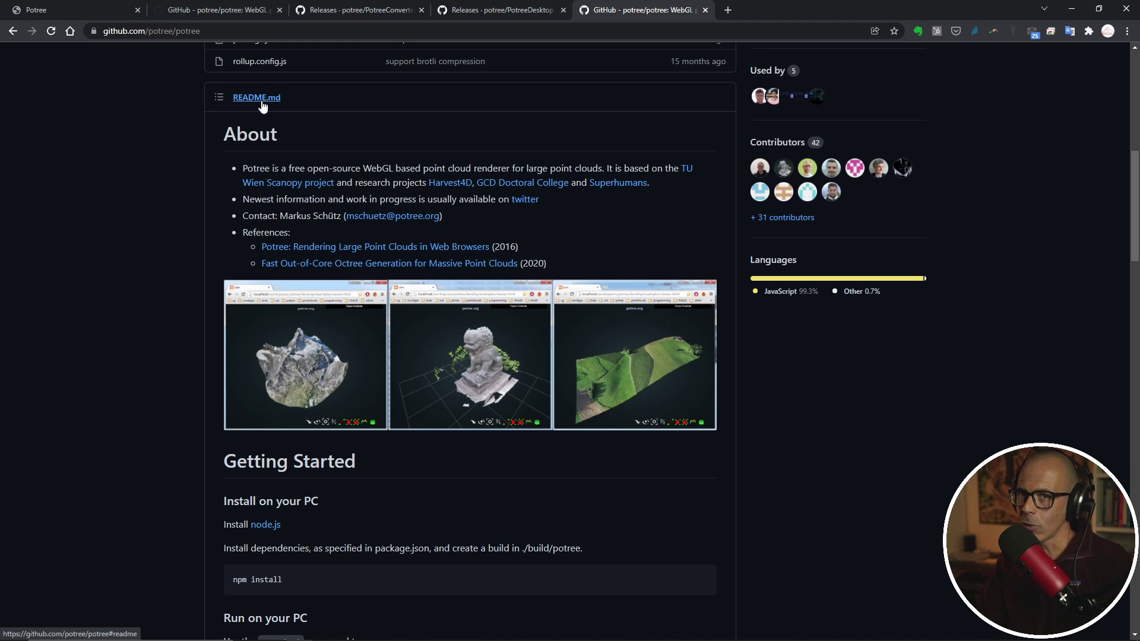
pyautogui.scroll(8, 267, 101)
pyautogui.scroll(-11, 376, 294)
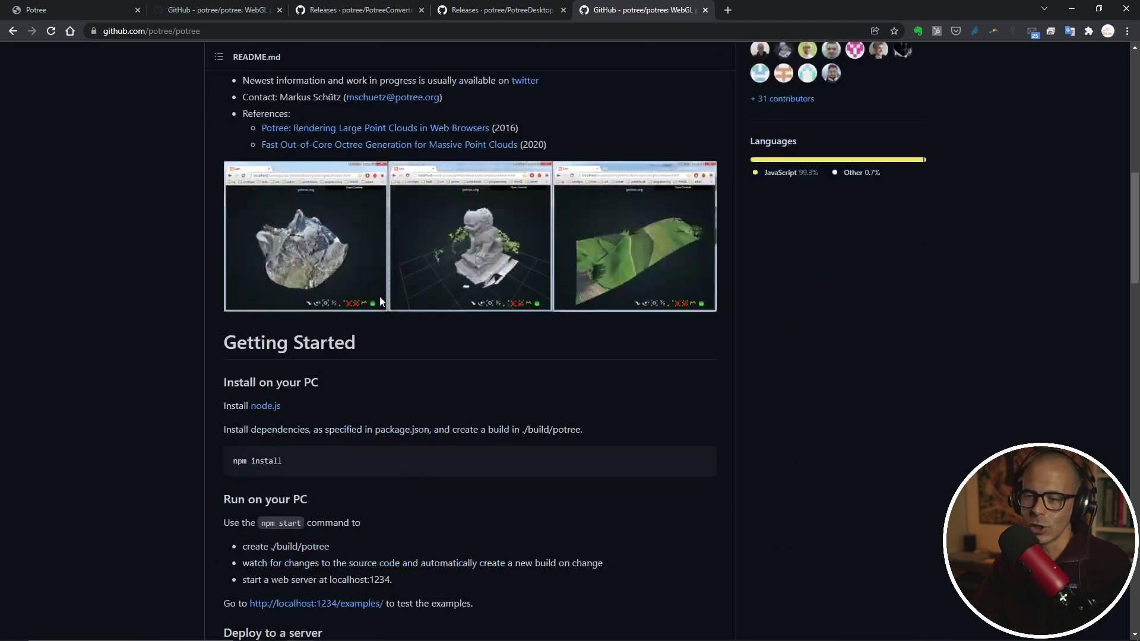
# Read the README's Getting Started instructions for installing and running Potree on a PC.
pyautogui.scroll(-3, 362, 294)
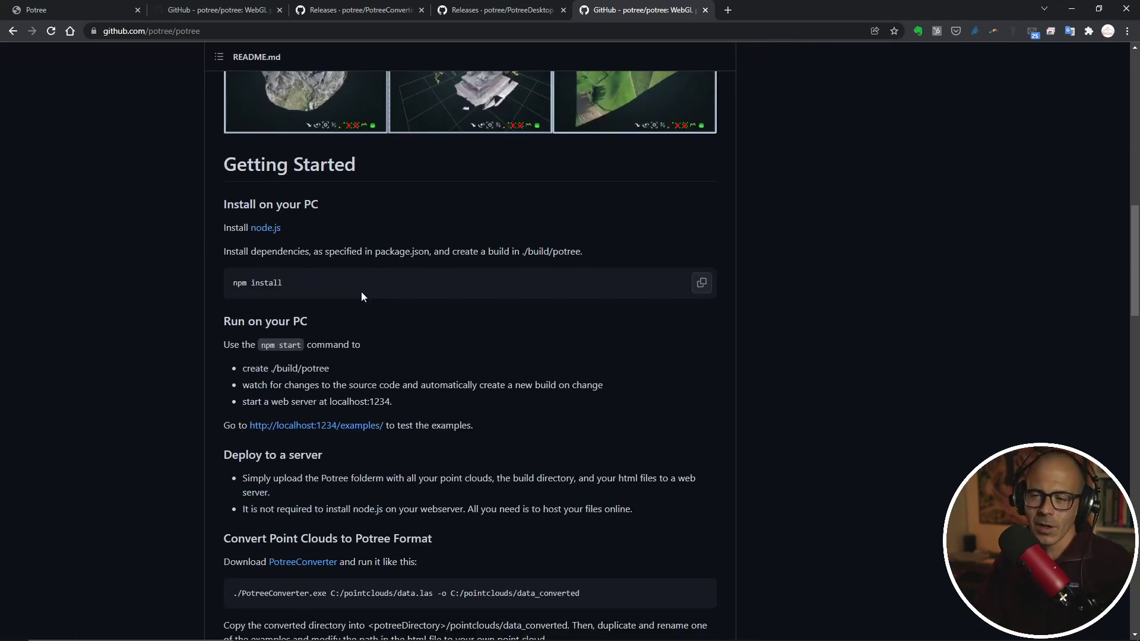
pyautogui.scroll(4, 416, 368)
pyautogui.scroll(-2, 466, 406)
pyautogui.scroll(2, 478, 419)
pyautogui.scroll(-1, 479, 419)
pyautogui.scroll(1, 478, 423)
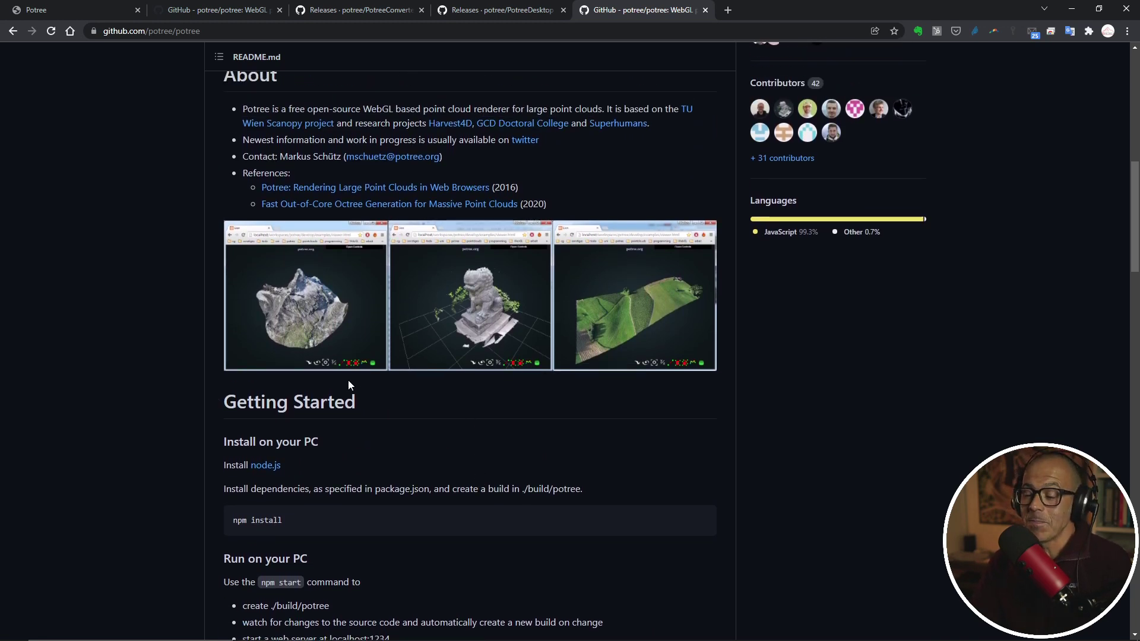
pyautogui.scroll(-5, 348, 379)
pyautogui.scroll(2, 339, 364)
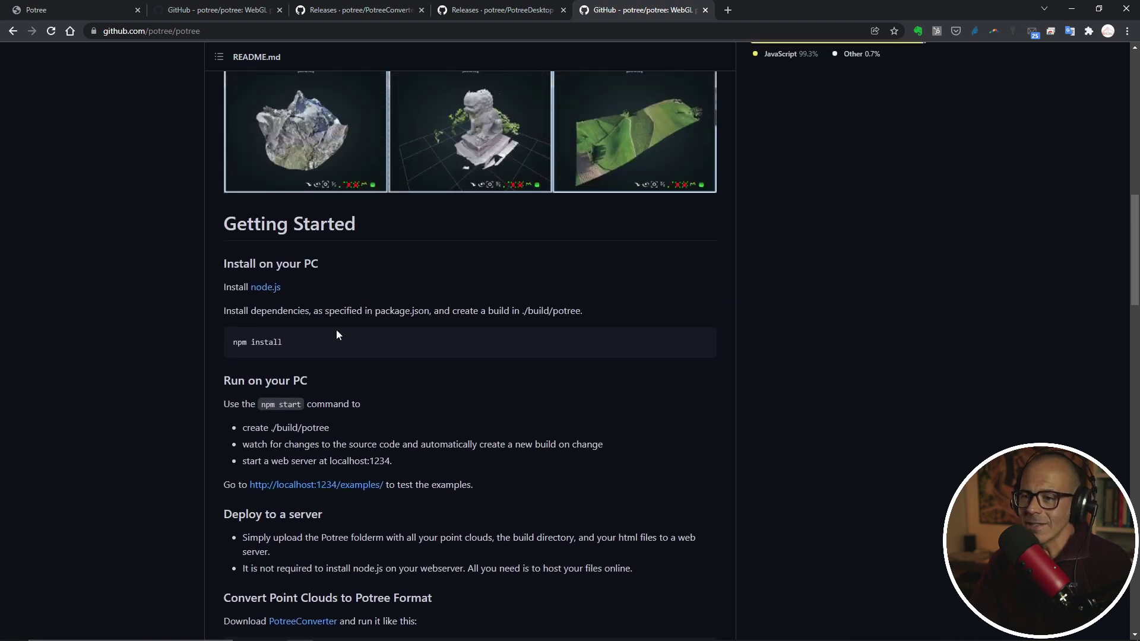
pyautogui.scroll(-1, 314, 304)
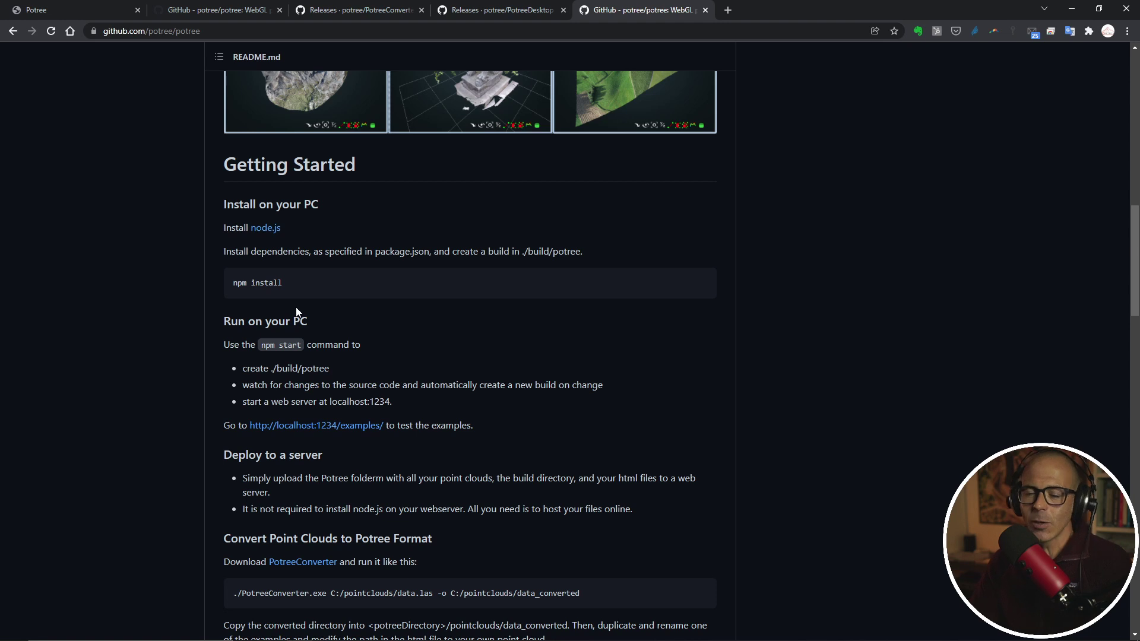
pyautogui.scroll(-2, 322, 253)
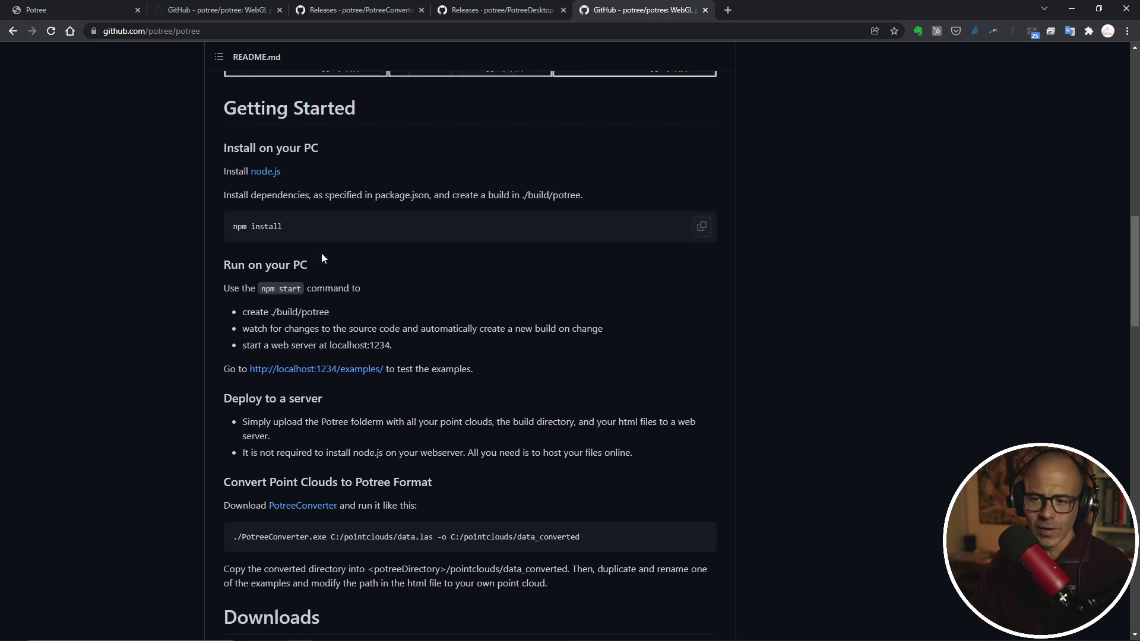
# Review the README's conversion, Downloads and Examples sections and open the Basic Viewer example.
pyautogui.scroll(-4, 382, 321)
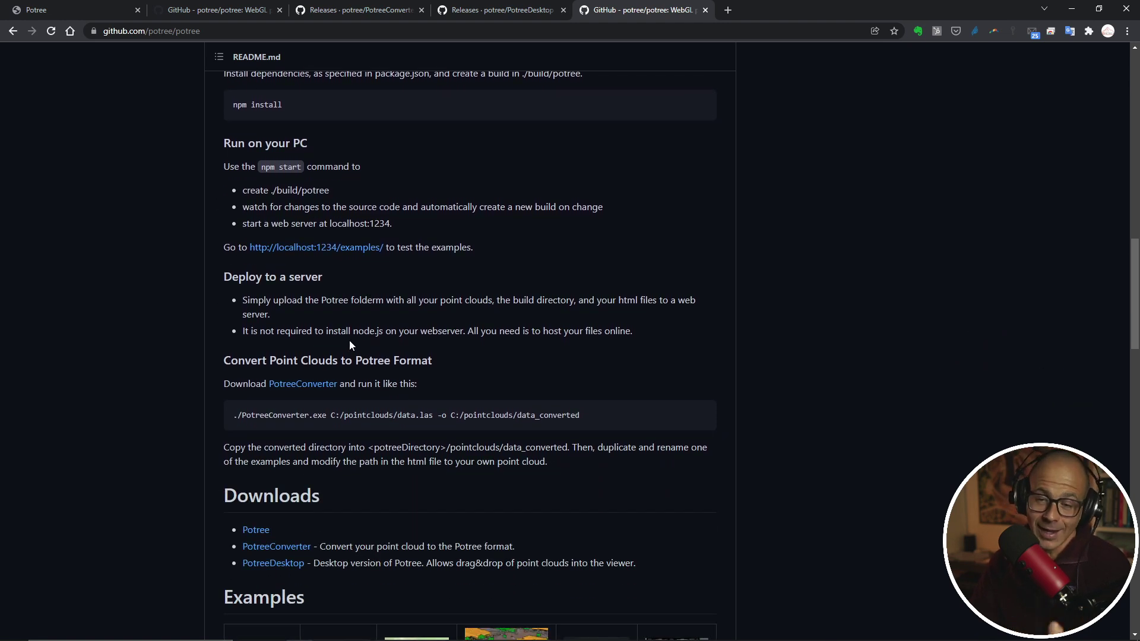
pyautogui.scroll(-1, 359, 329)
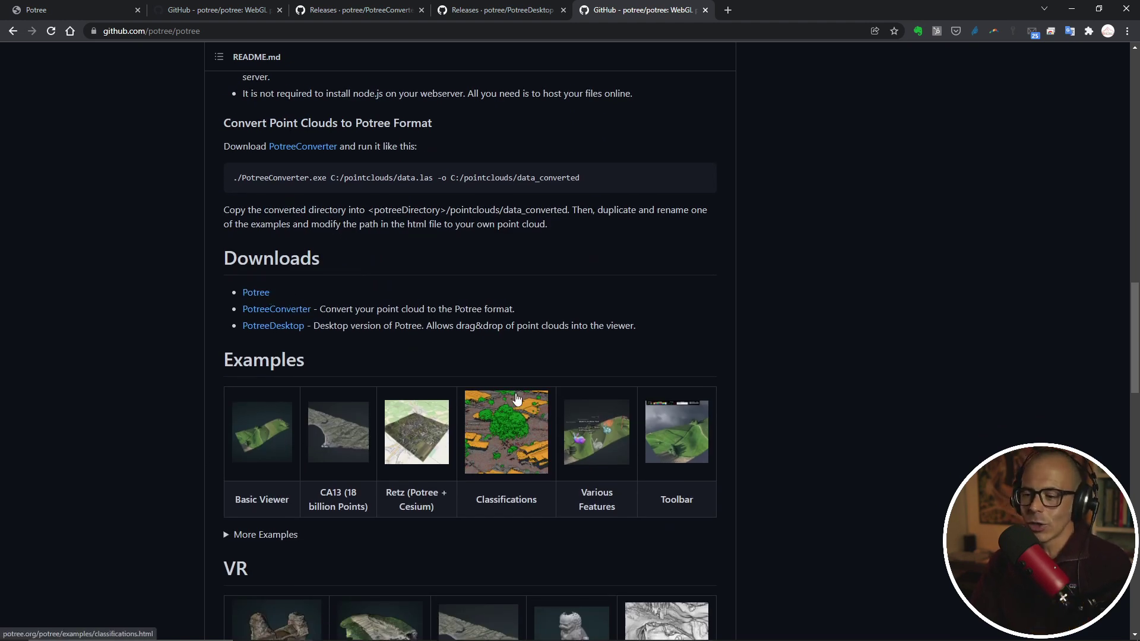
pyautogui.scroll(-2, 301, 332)
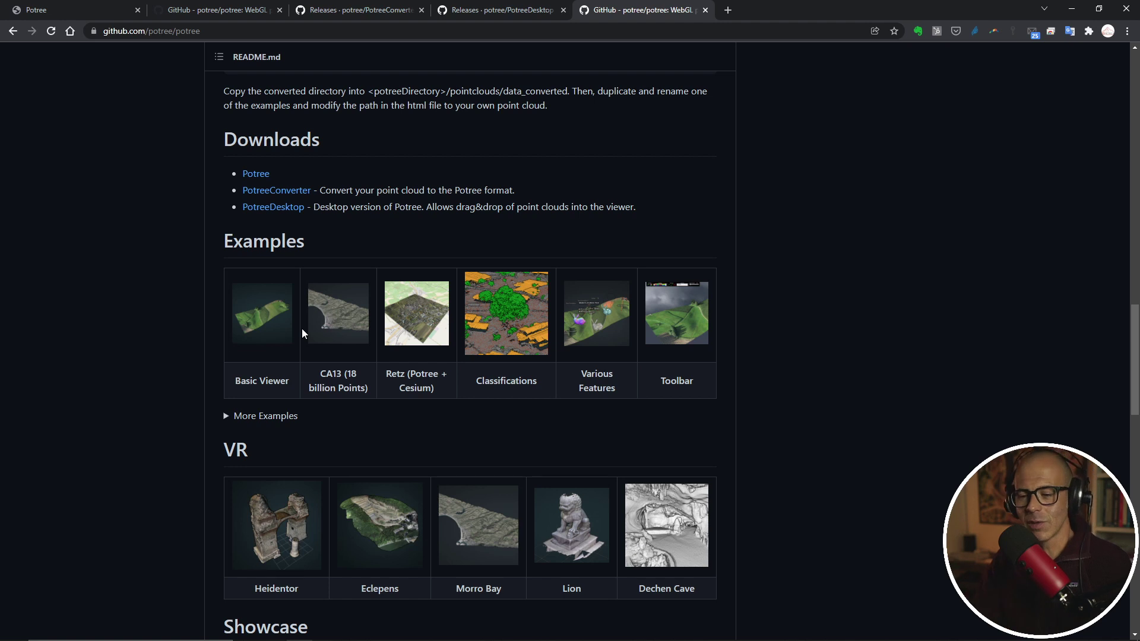
pyautogui.click(266, 326)
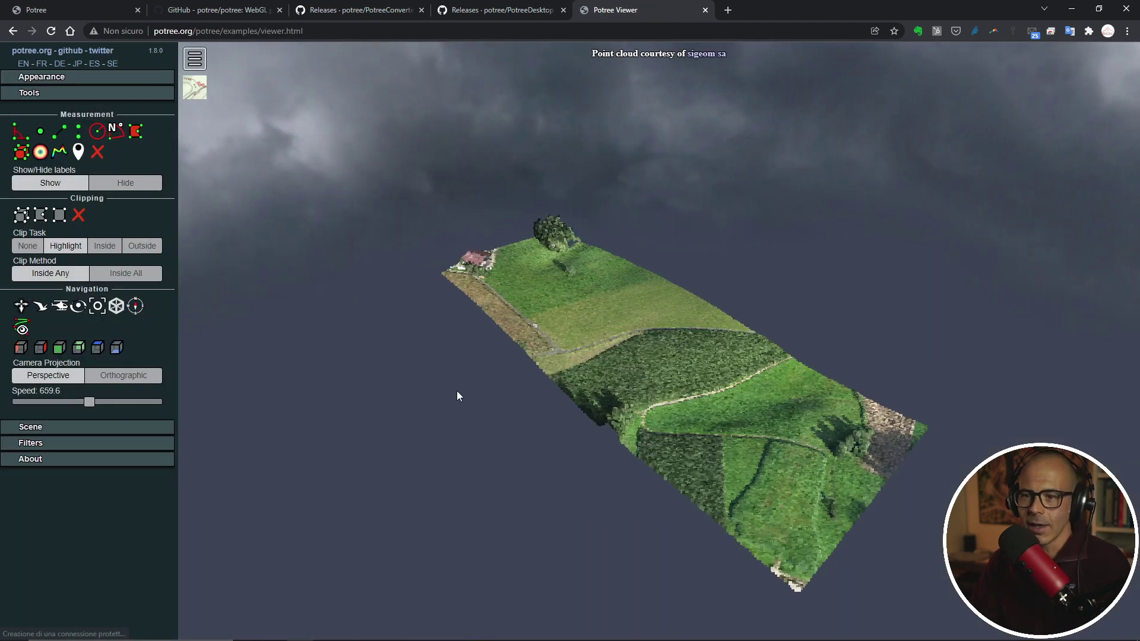
# Examine the example point cloud in the viewer from another angle and up close.
pyautogui.moveTo(458, 391); pyautogui.dragTo(693, 348)
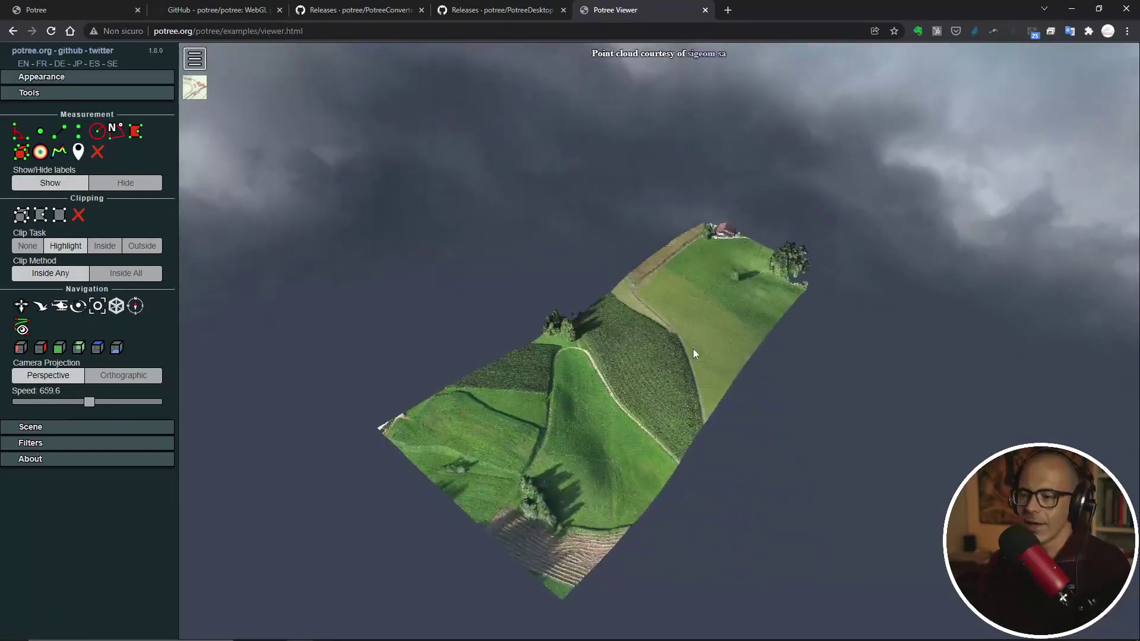
pyautogui.scroll(3, 693, 348)
pyautogui.scroll(5, 693, 348)
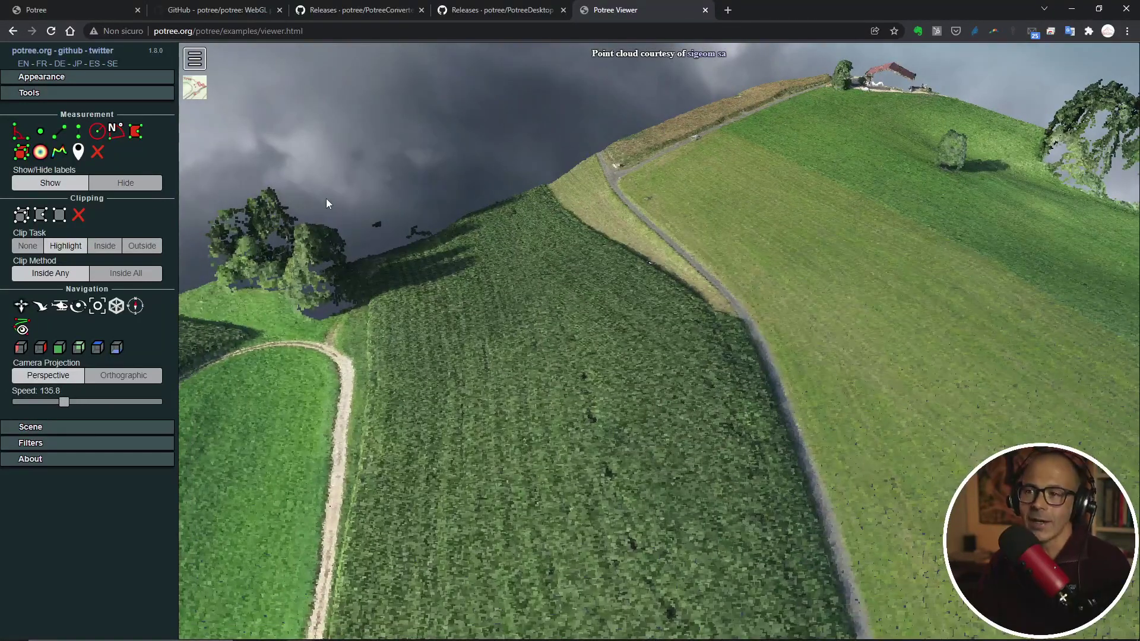
pyautogui.moveTo(326, 204); pyautogui.dragTo(465, 402)
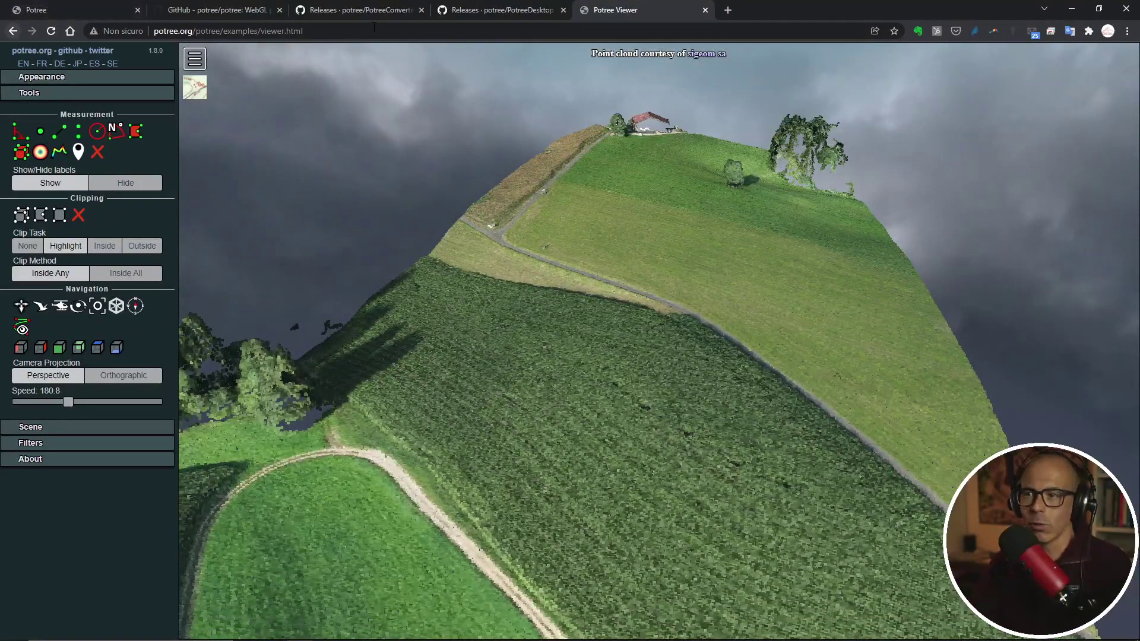
# Return to the GitHub README, view the Potree releases page from its Downloads section, and go back to the README.
pyautogui.click(483, 13)
pyautogui.click(620, 10)
pyautogui.click(12, 31)
pyautogui.scroll(2, 326, 260)
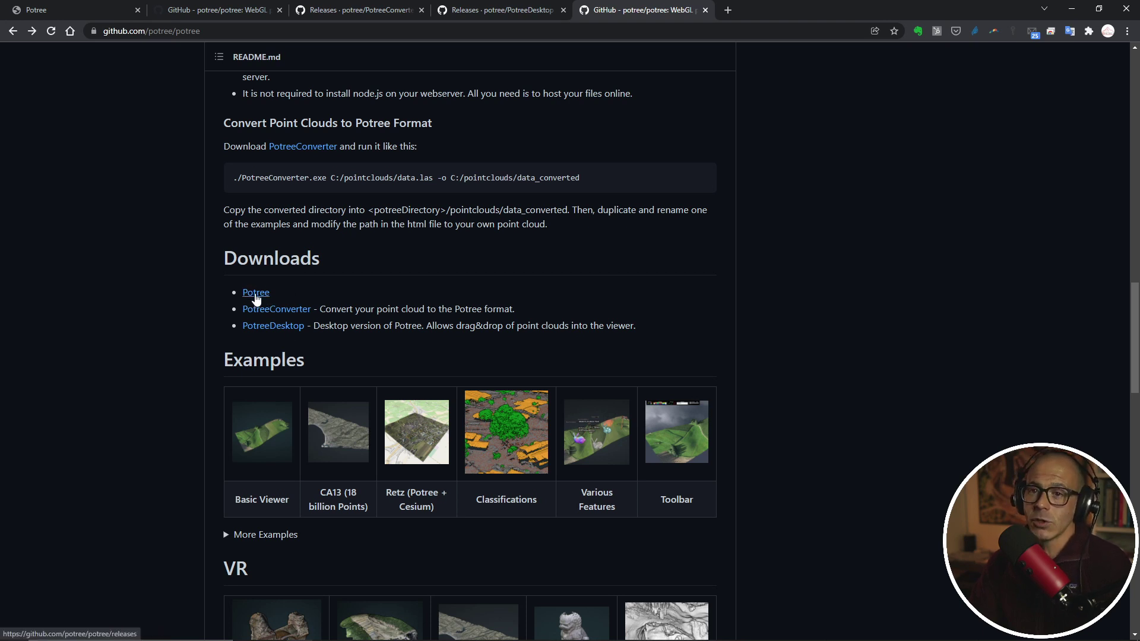
pyautogui.click(256, 293)
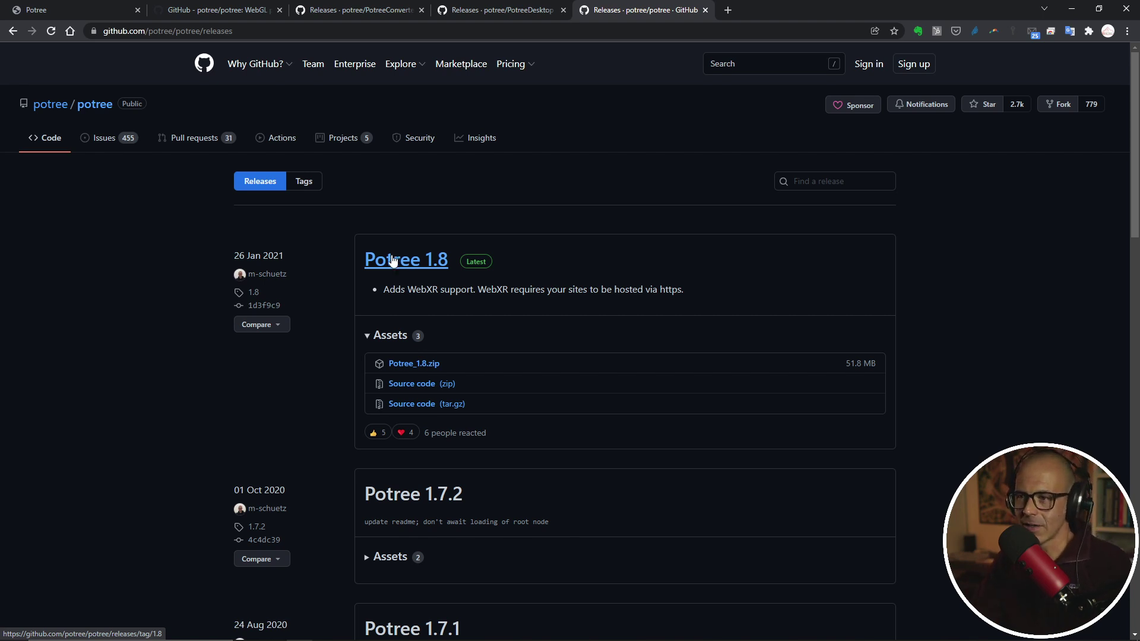
pyautogui.hotkey('alt', 'Left')
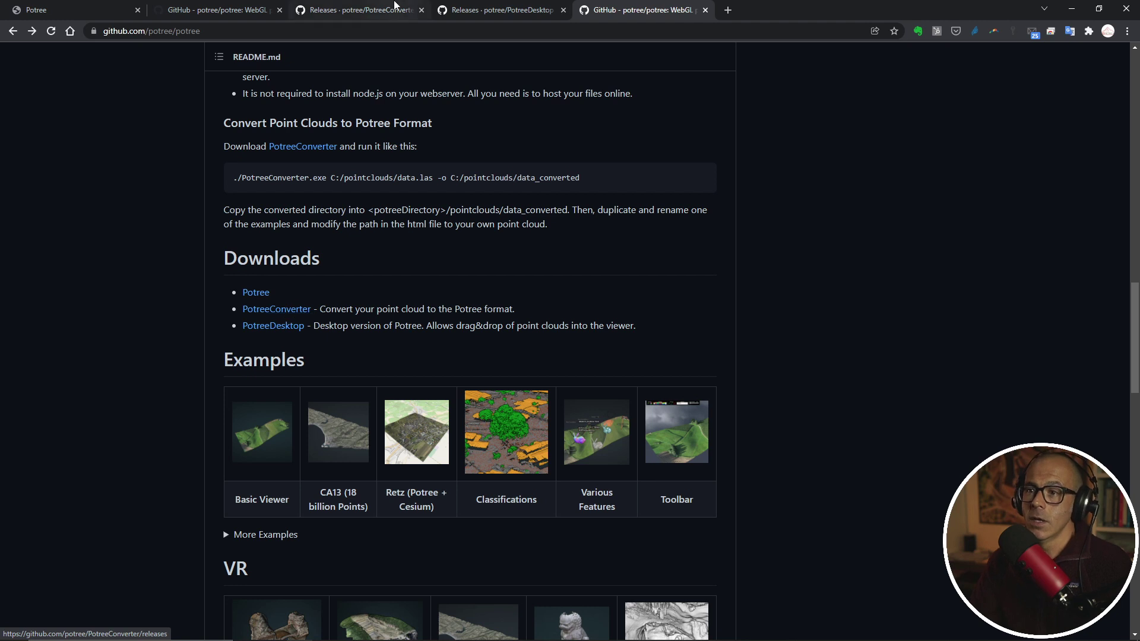
# Look at the already open PotreeConverter and PotreeDesktop releases pages and the Potree README.
pyautogui.click(380, 10)
pyautogui.click(491, 10)
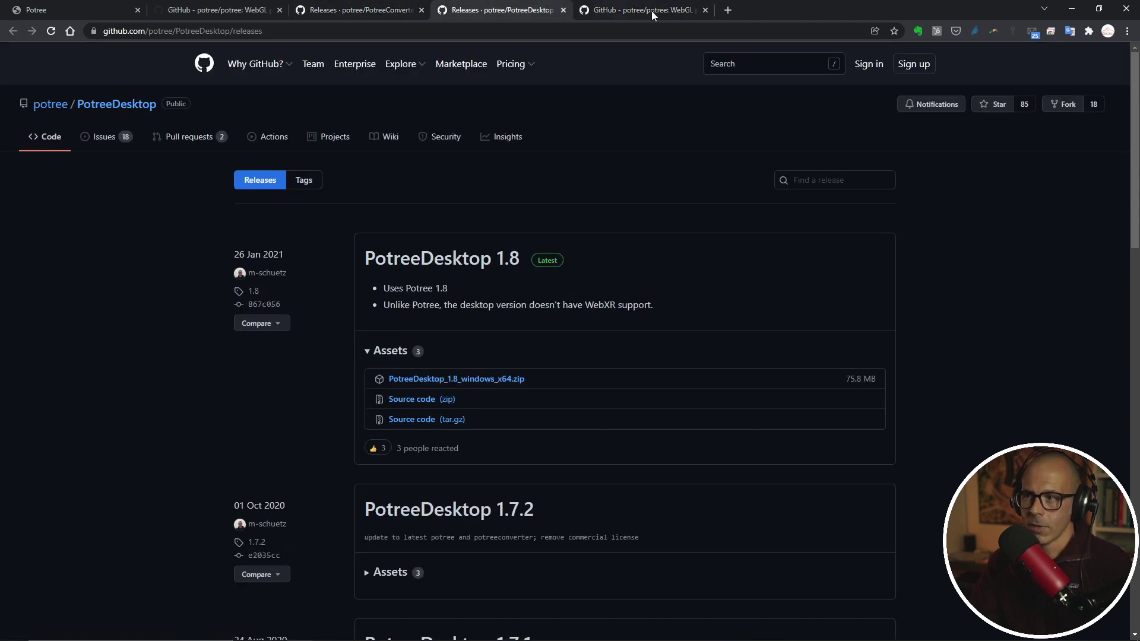
pyautogui.click(359, 10)
pyautogui.click(224, 8)
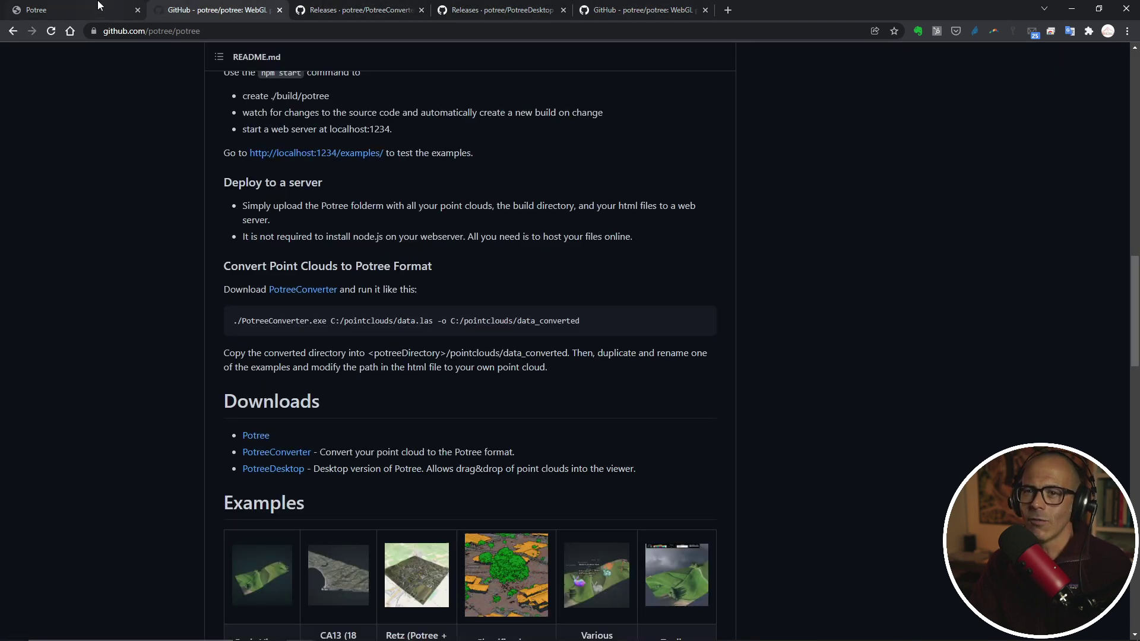
# Examine the PotreeConverter command and web-server instructions on the Getting Started page, and return to the Potree README on GitHub.
pyautogui.click(77, 9)
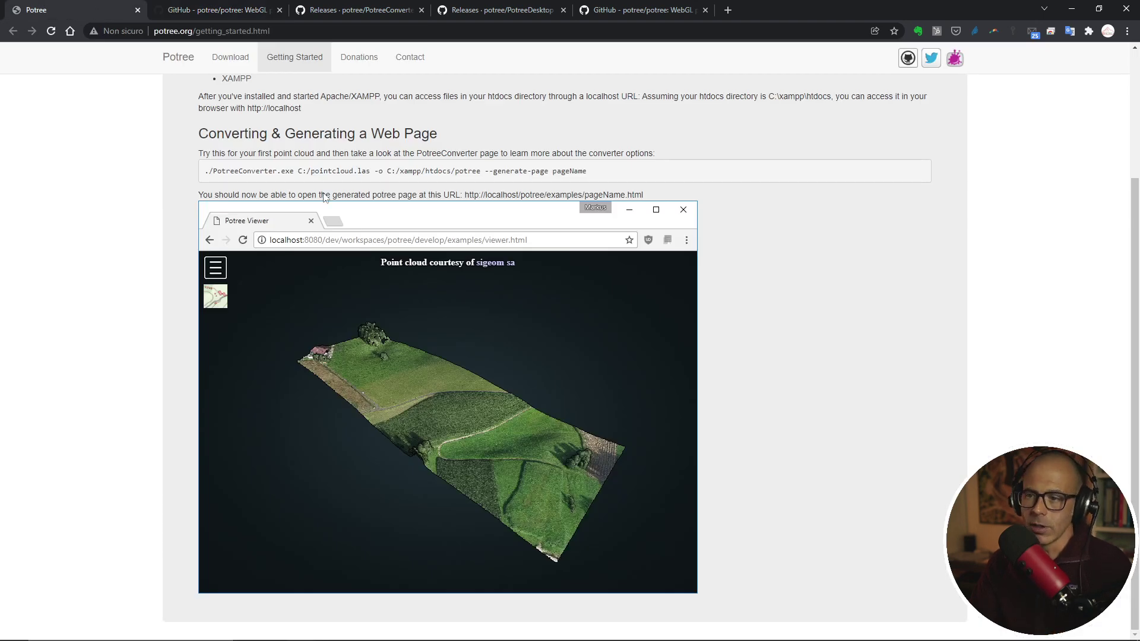
pyautogui.moveTo(633, 171); pyautogui.dragTo(189, 174)
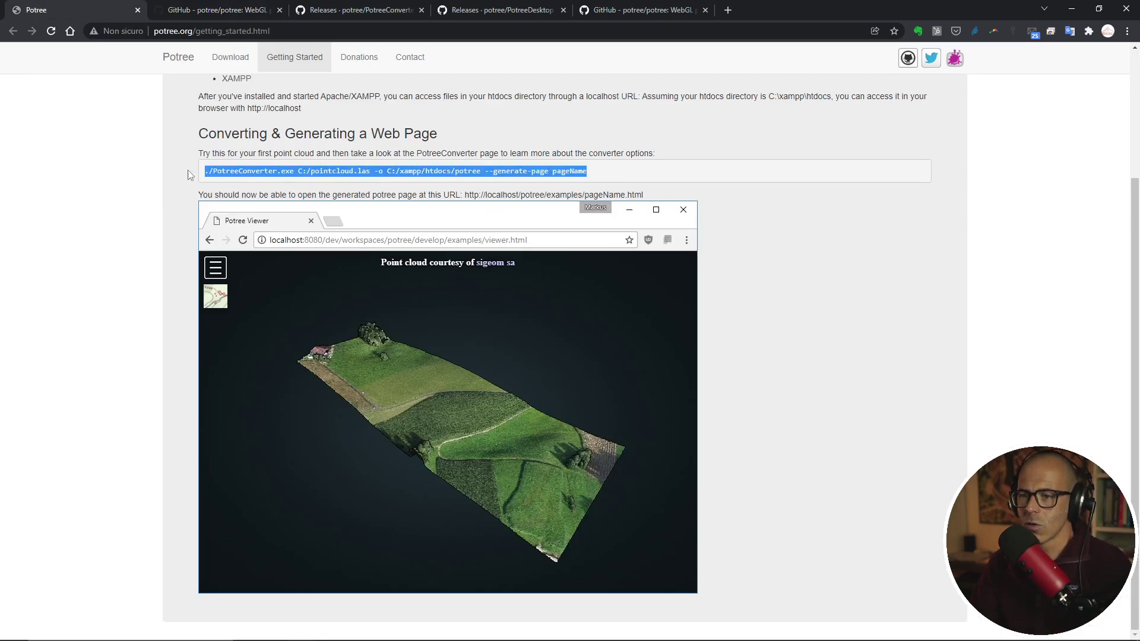
pyautogui.click(616, 173)
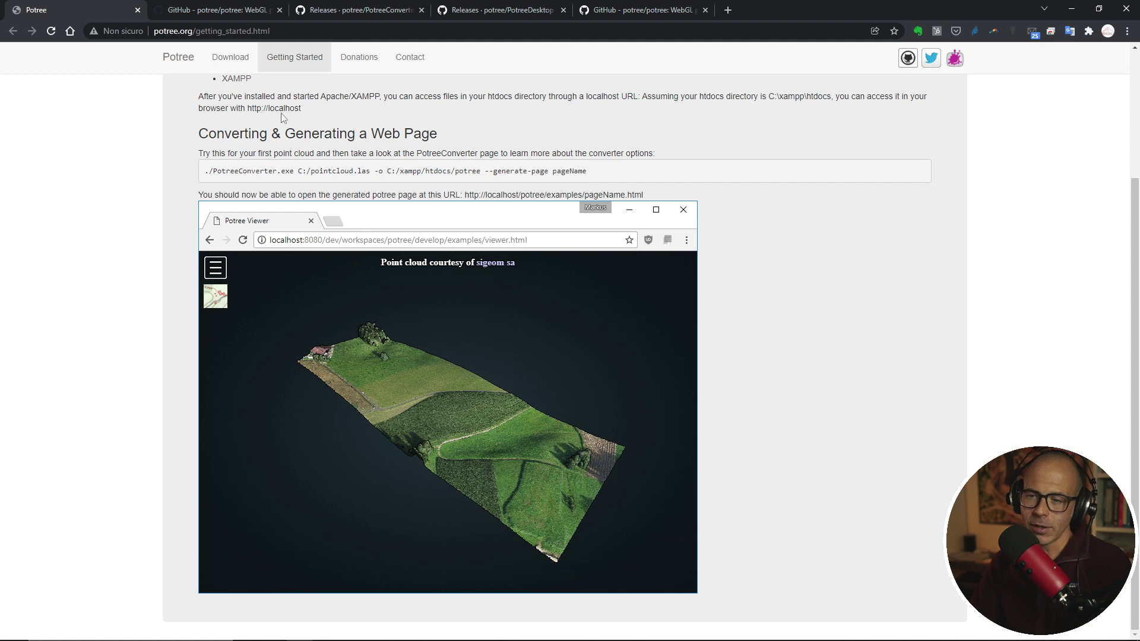
pyautogui.scroll(3, 338, 238)
pyautogui.scroll(-2, 339, 238)
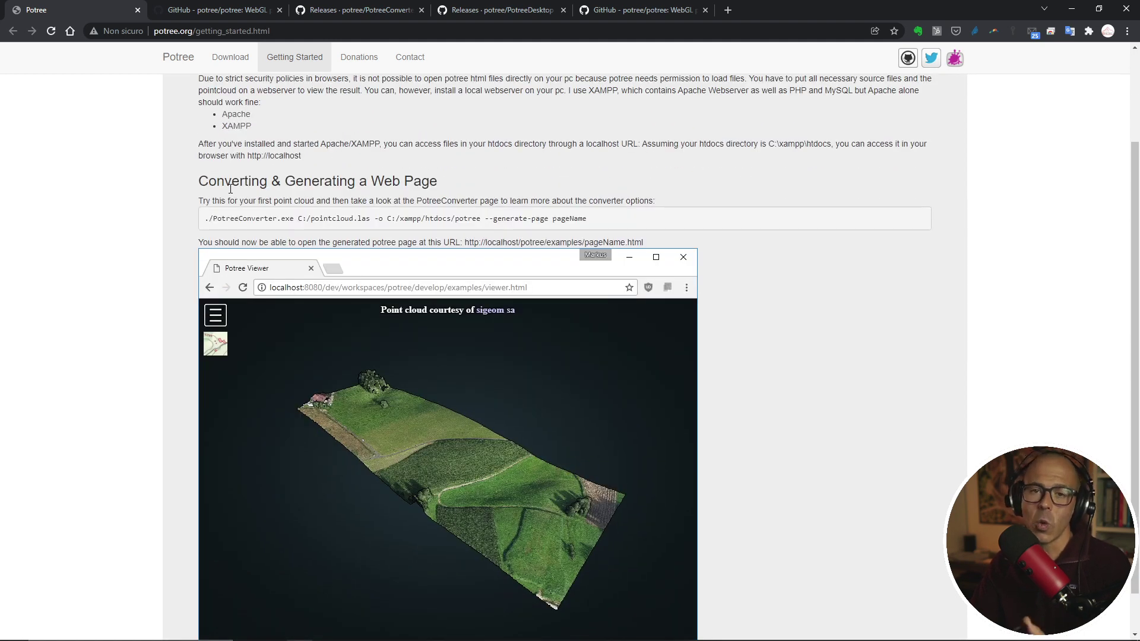
pyautogui.click(229, 10)
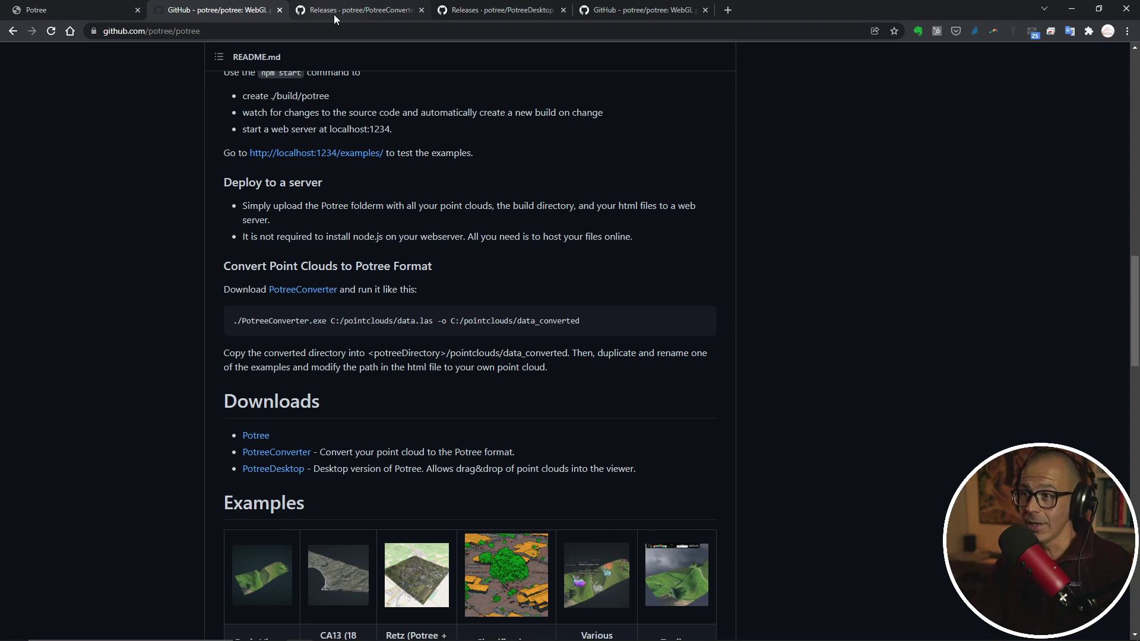
# Close the first Potree README page in the browser and switch to the PotreeConverter releases page.
pyautogui.click(663, 10)
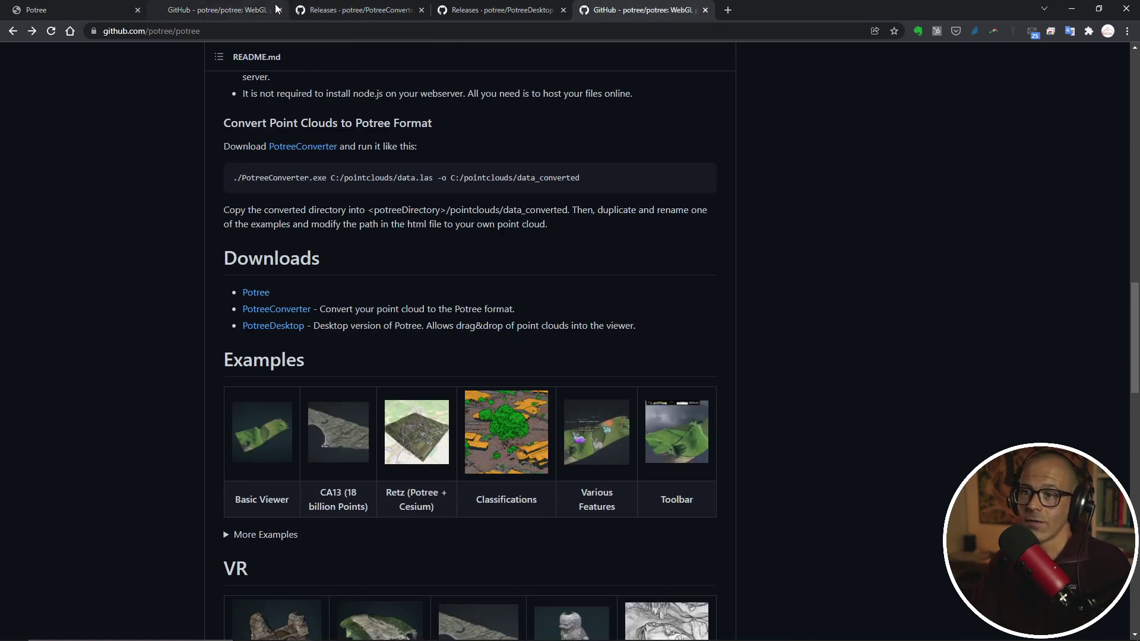
pyautogui.click(279, 11)
pyautogui.click(203, 6)
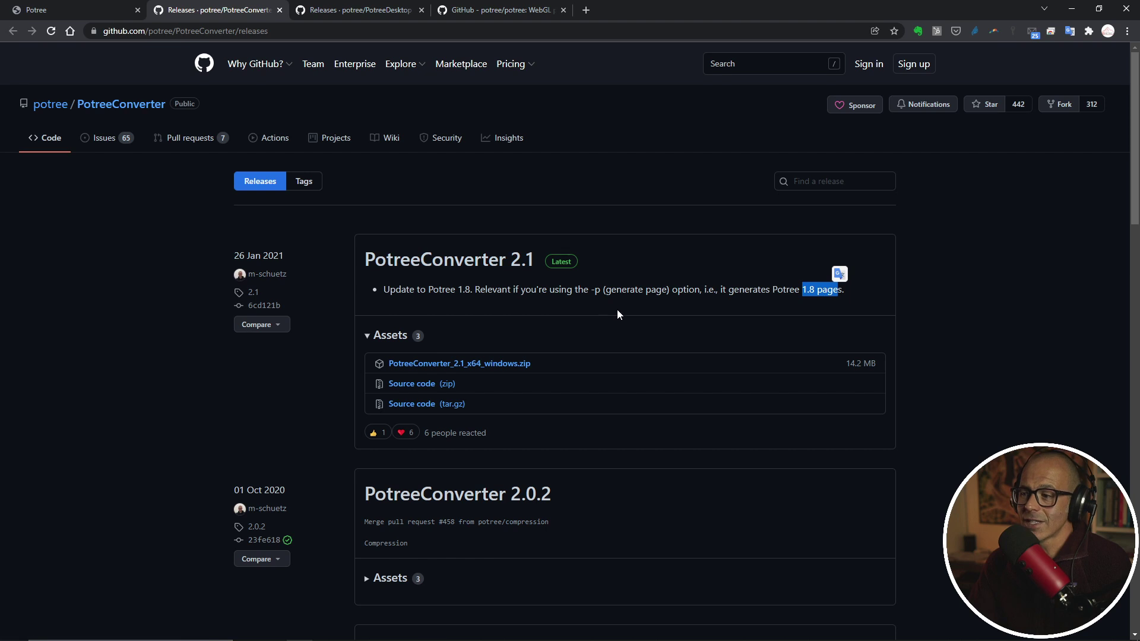
# Examine the PotreeConverter release history and the Windows package offered under the latest release, PotreeConverter 2.1.
pyautogui.scroll(-4, 618, 309)
pyautogui.scroll(-12, 594, 223)
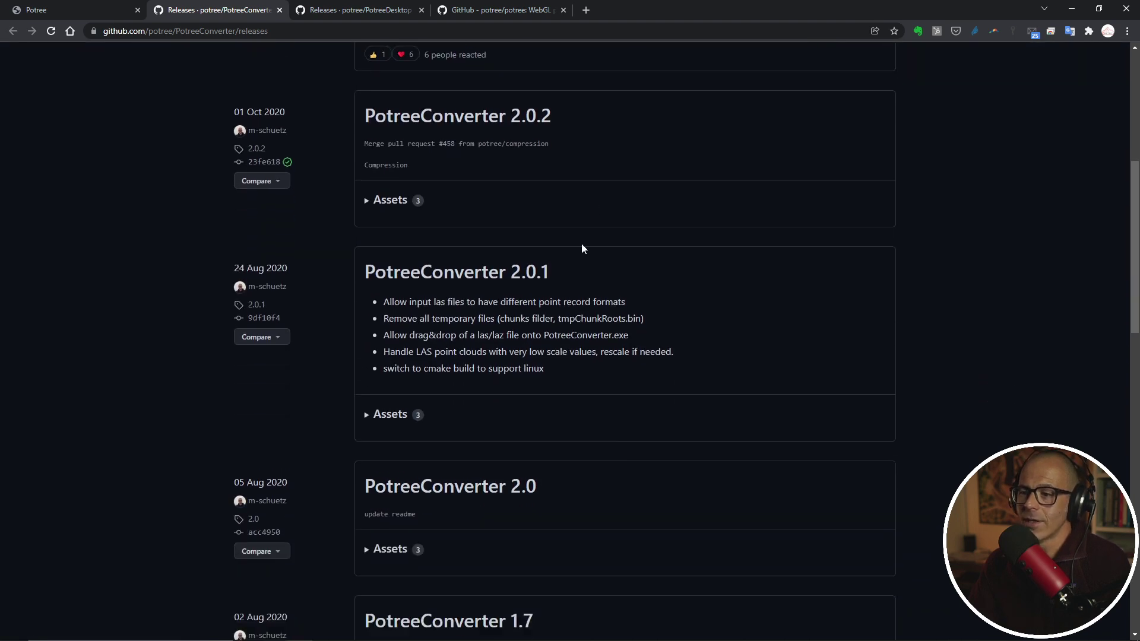
pyautogui.scroll(-7, 574, 261)
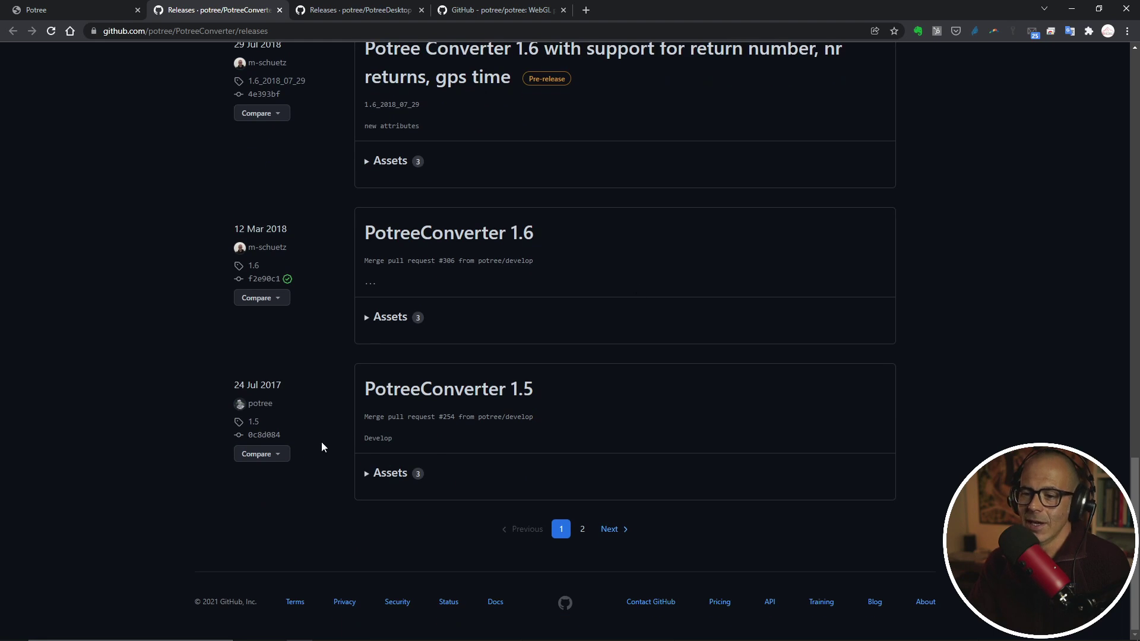
pyautogui.scroll(6, 491, 399)
pyautogui.scroll(3, 354, 341)
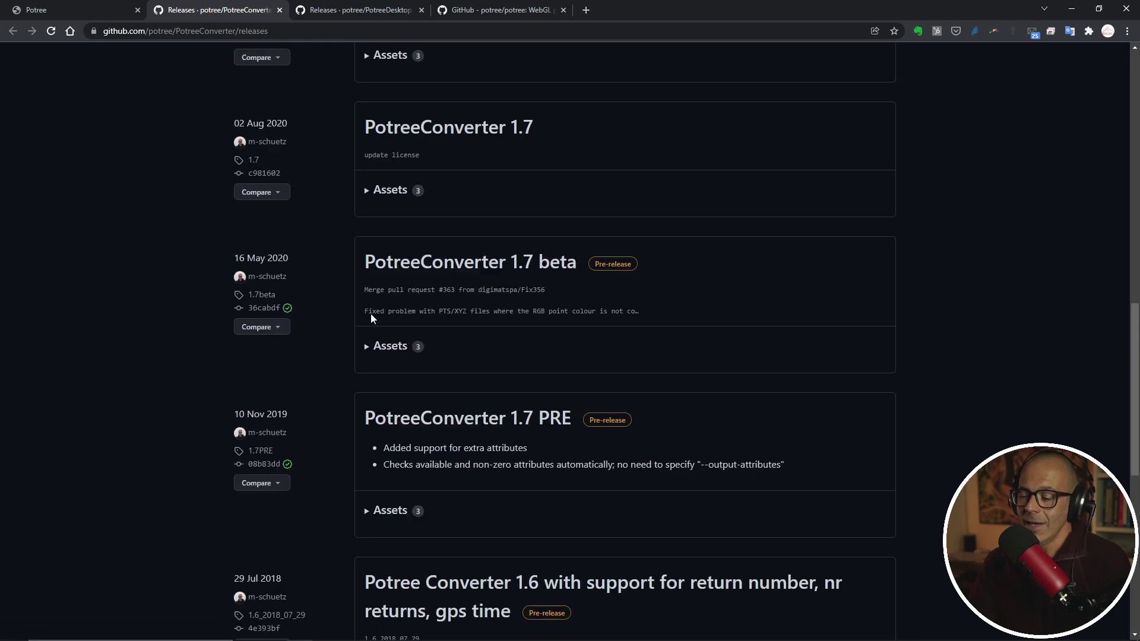
pyautogui.scroll(2, 438, 303)
pyautogui.scroll(2, 419, 278)
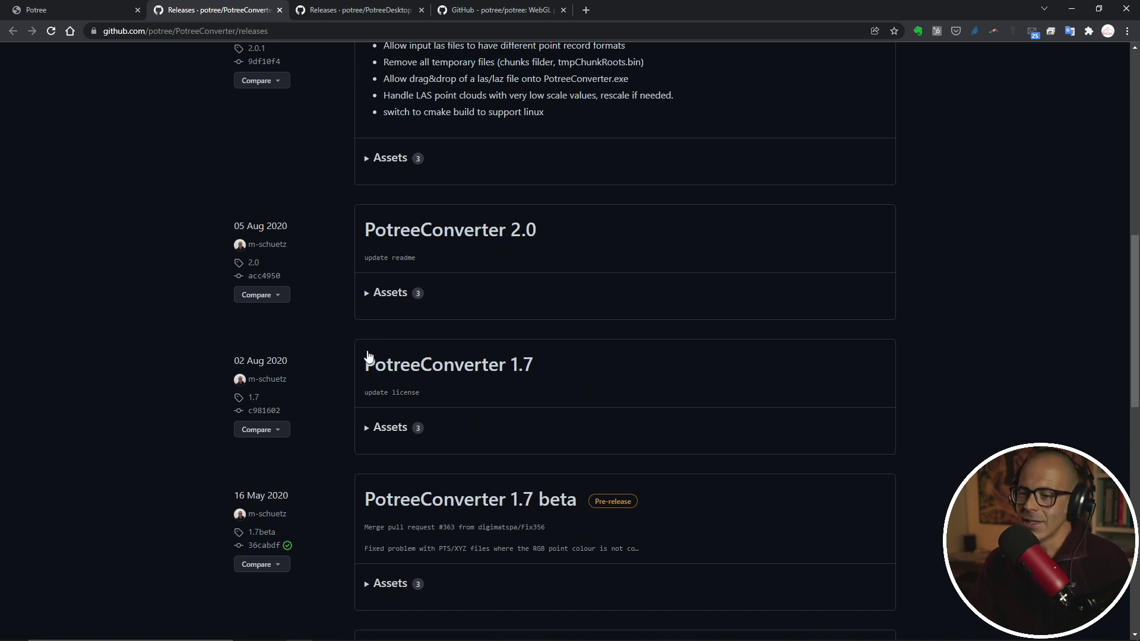
pyautogui.scroll(2, 459, 374)
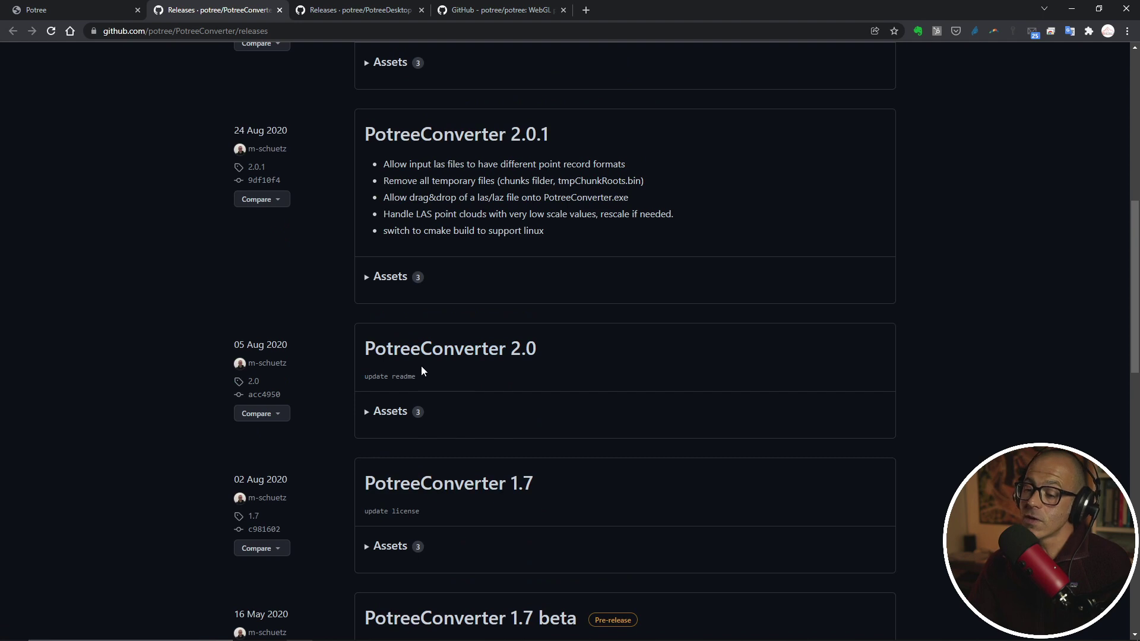
pyautogui.scroll(10, 361, 292)
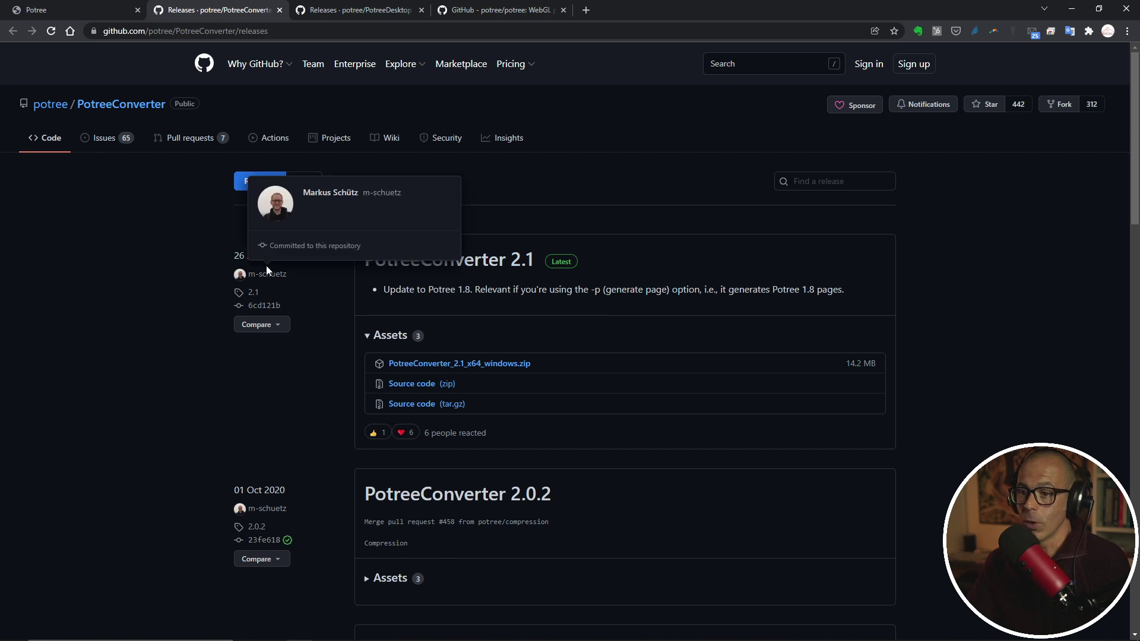
pyautogui.moveTo(265, 249)
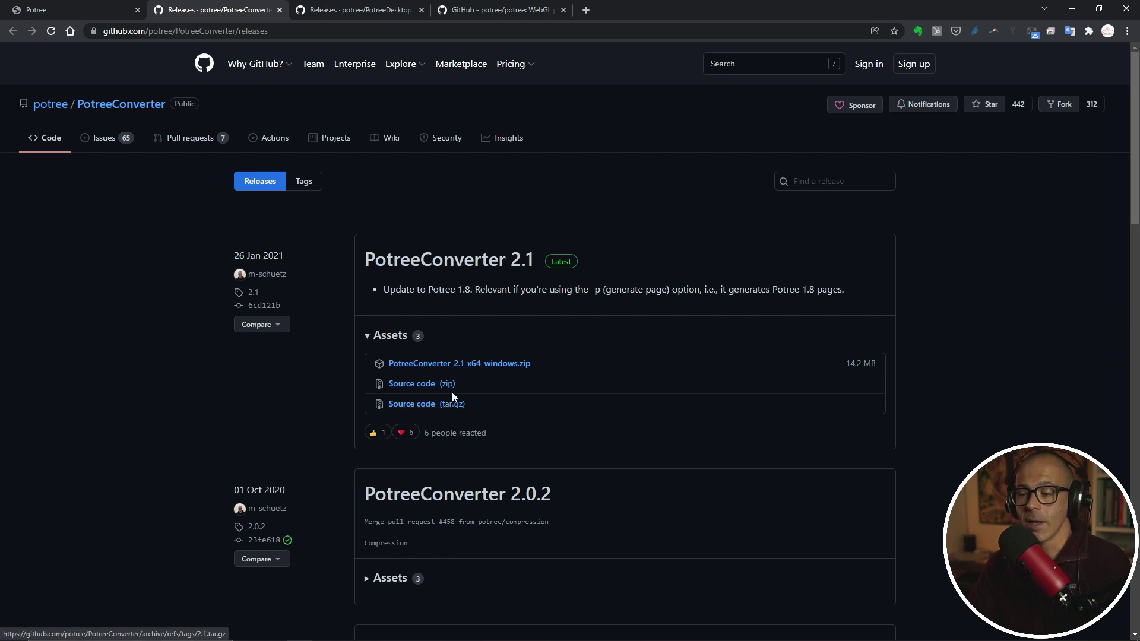
pyautogui.click(436, 364)
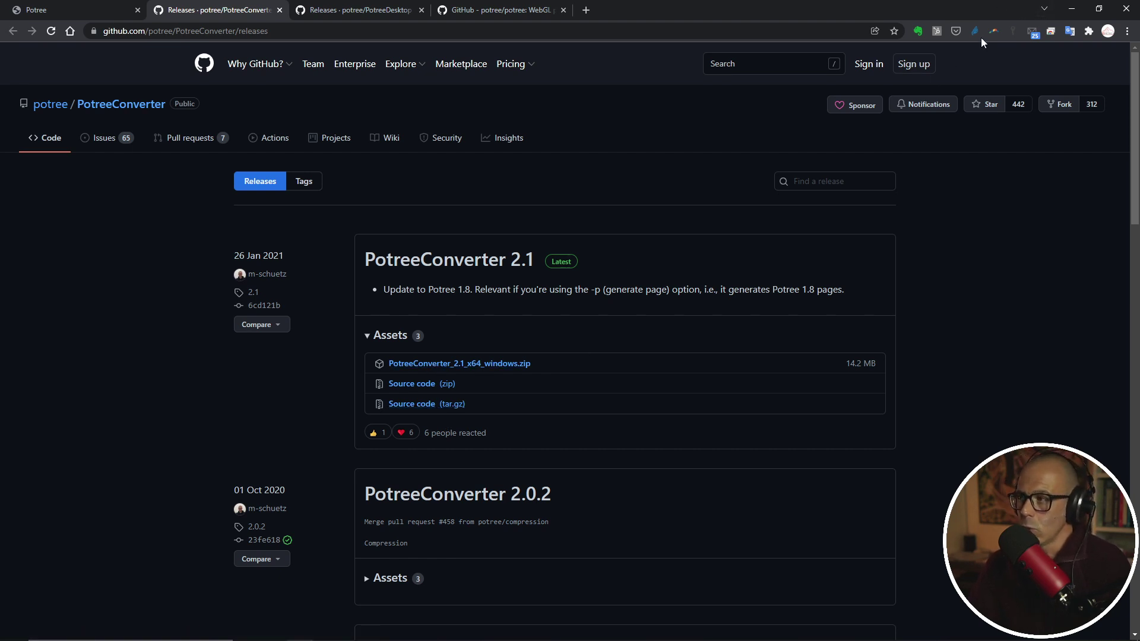
# Clear the desktop of open windows, move the PotreeConverter_2.1_x64_windows folder towards its middle, and open the folder.
pyautogui.click(1075, 10)
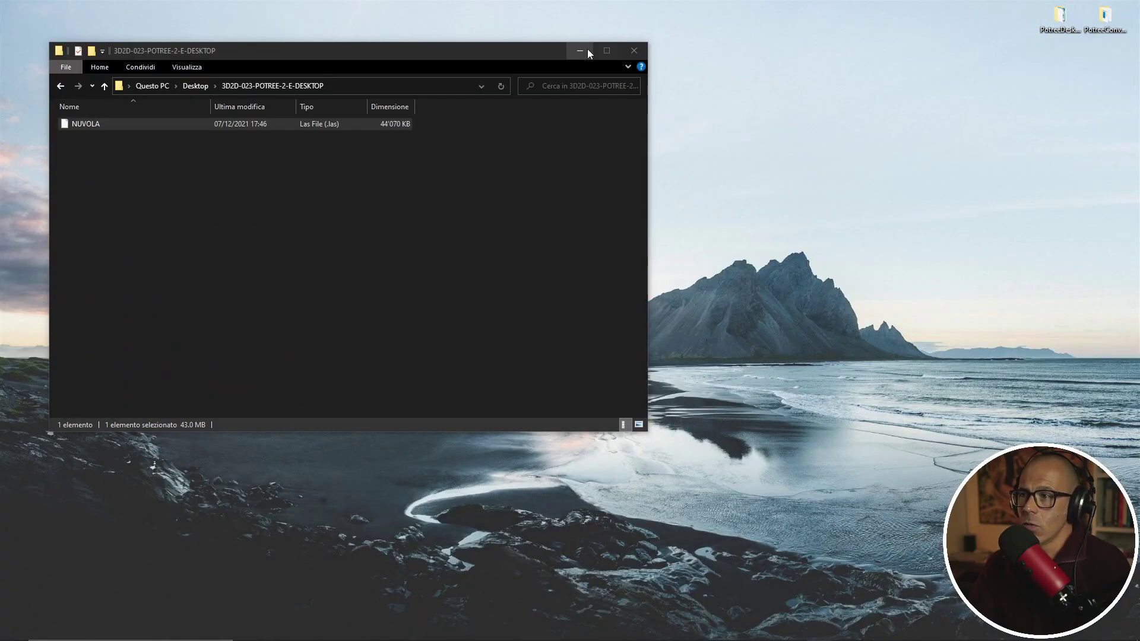
pyautogui.click(633, 53)
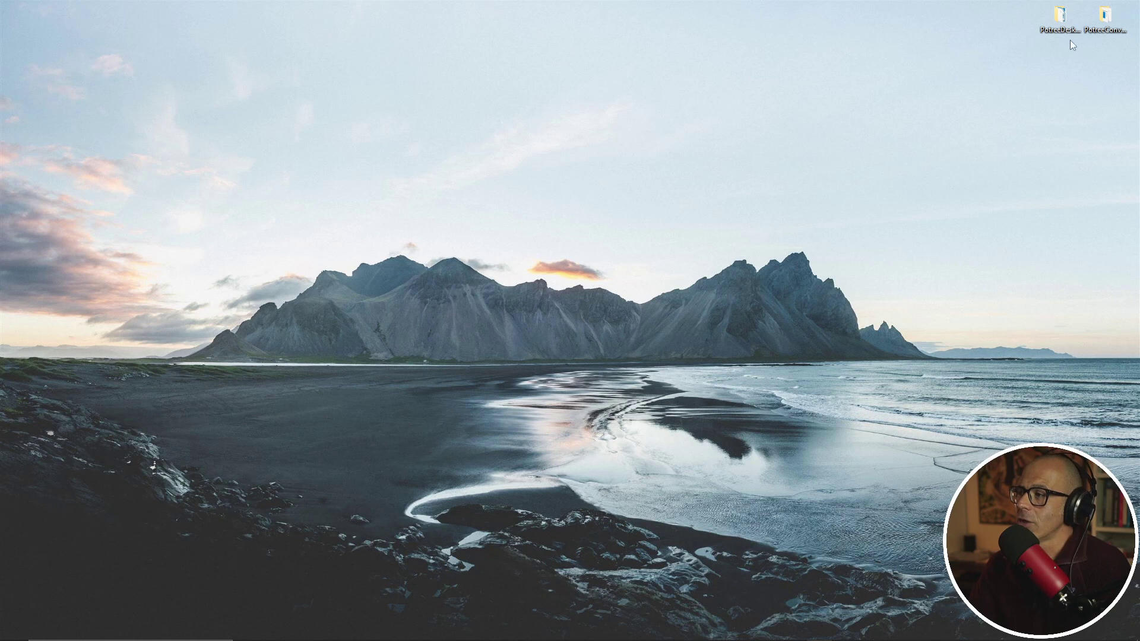
pyautogui.moveTo(1105, 24); pyautogui.dragTo(489, 215)
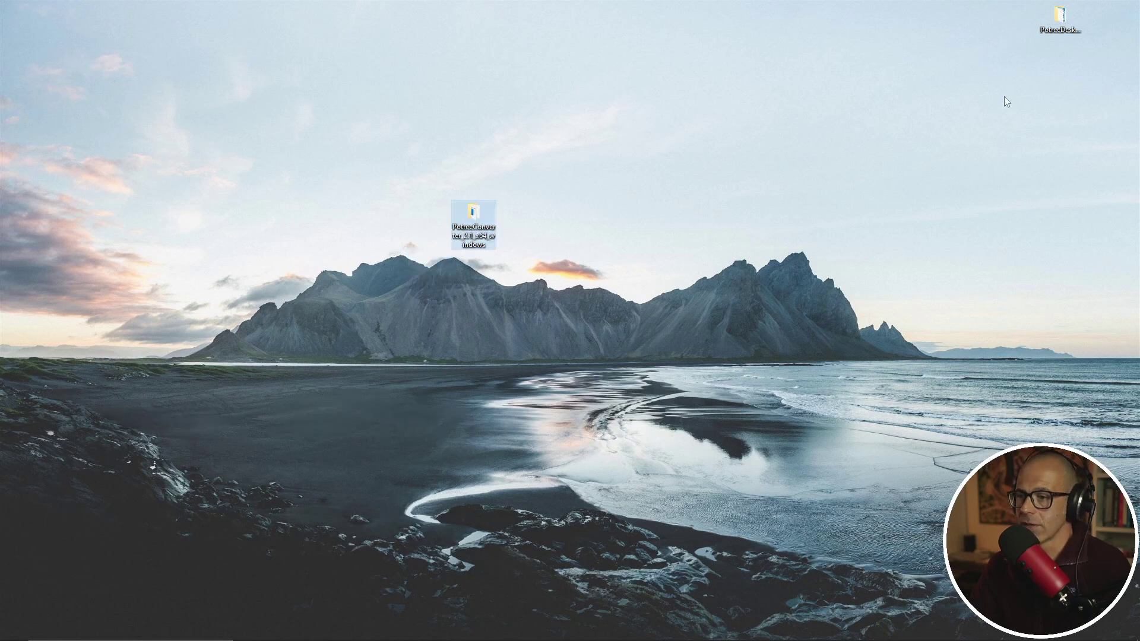
pyautogui.doubleClick(478, 219)
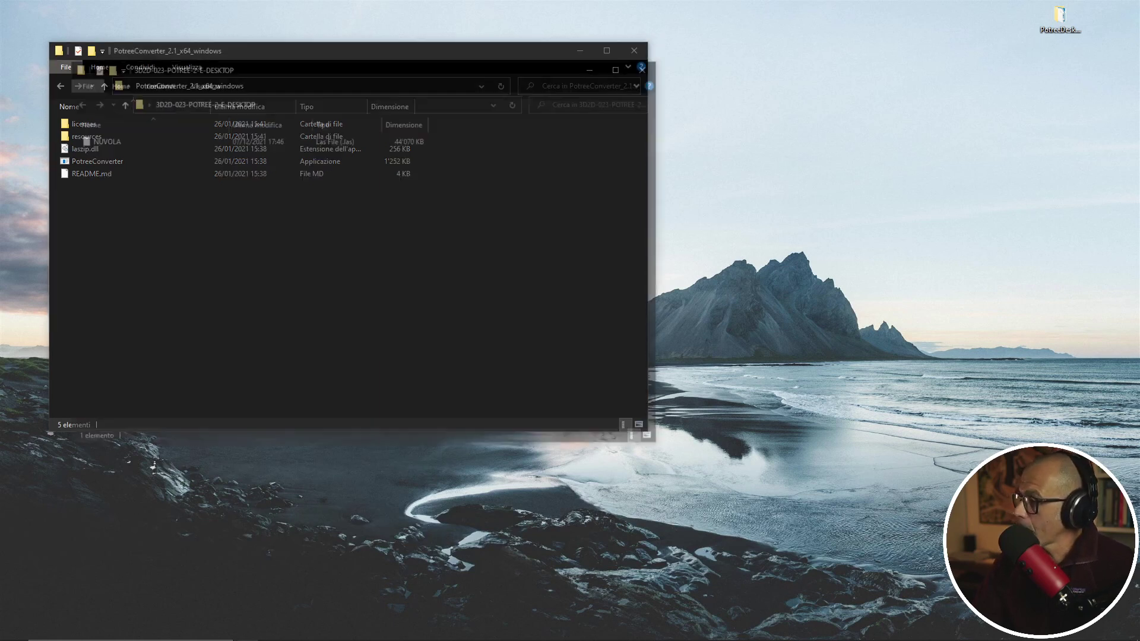
# Place the 3D2D-023-POTREE-2-E-DESKTOP folder beside the PotreeConverter folder and convert its NUVOLA LAS file with the PotreeConverter application.
pyautogui.moveTo(288, 97); pyautogui.dragTo(398, 163)
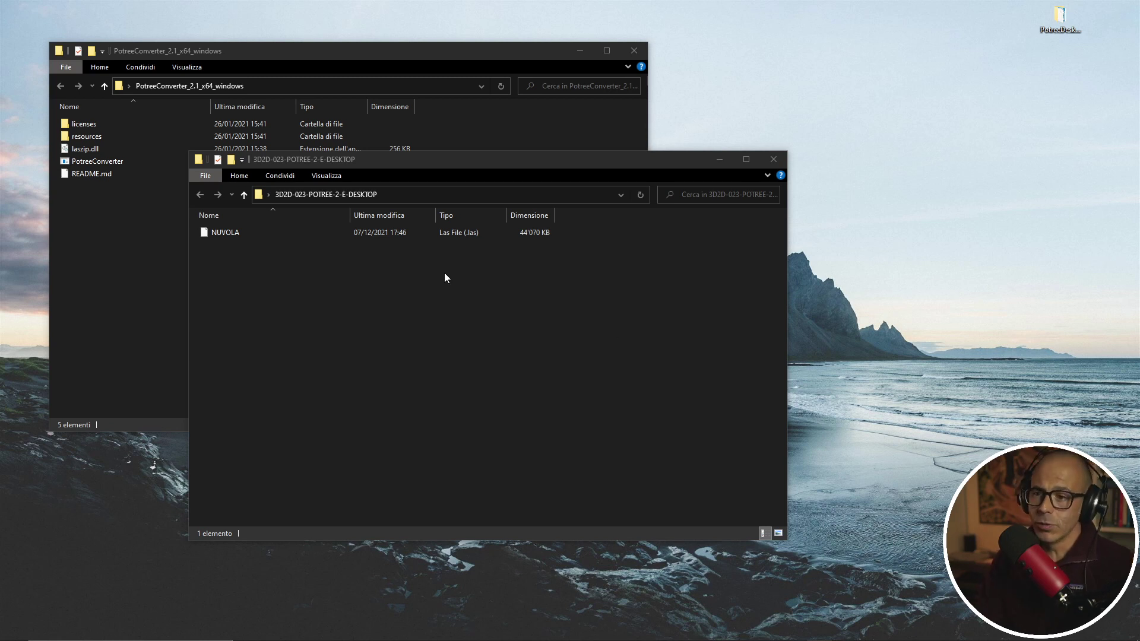
pyautogui.moveTo(396, 165); pyautogui.dragTo(711, 163)
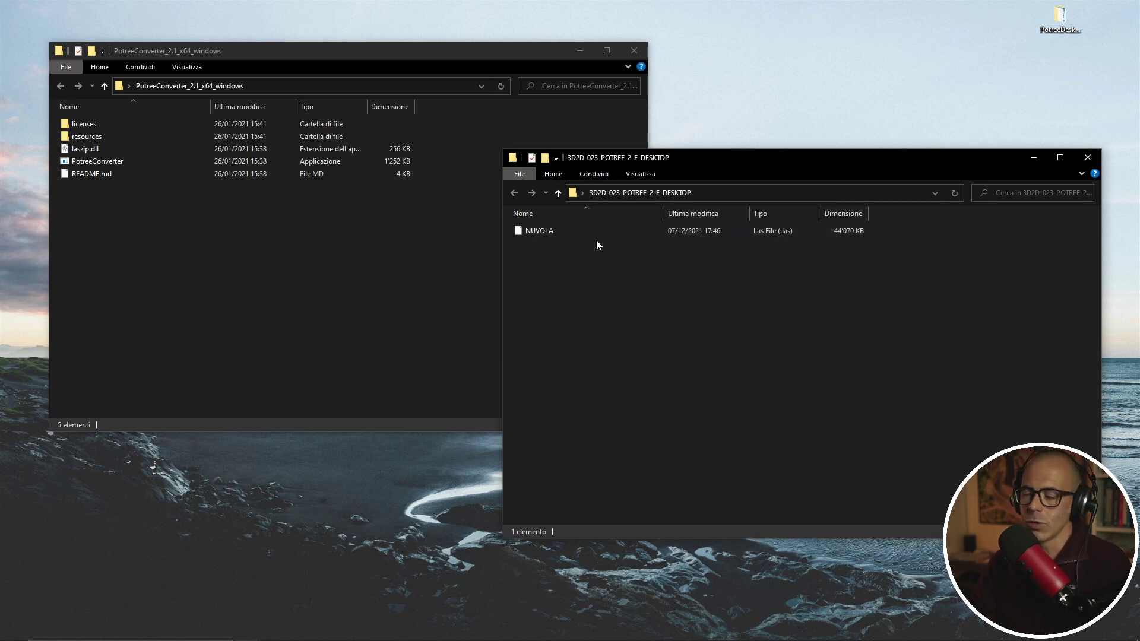
pyautogui.click(557, 231)
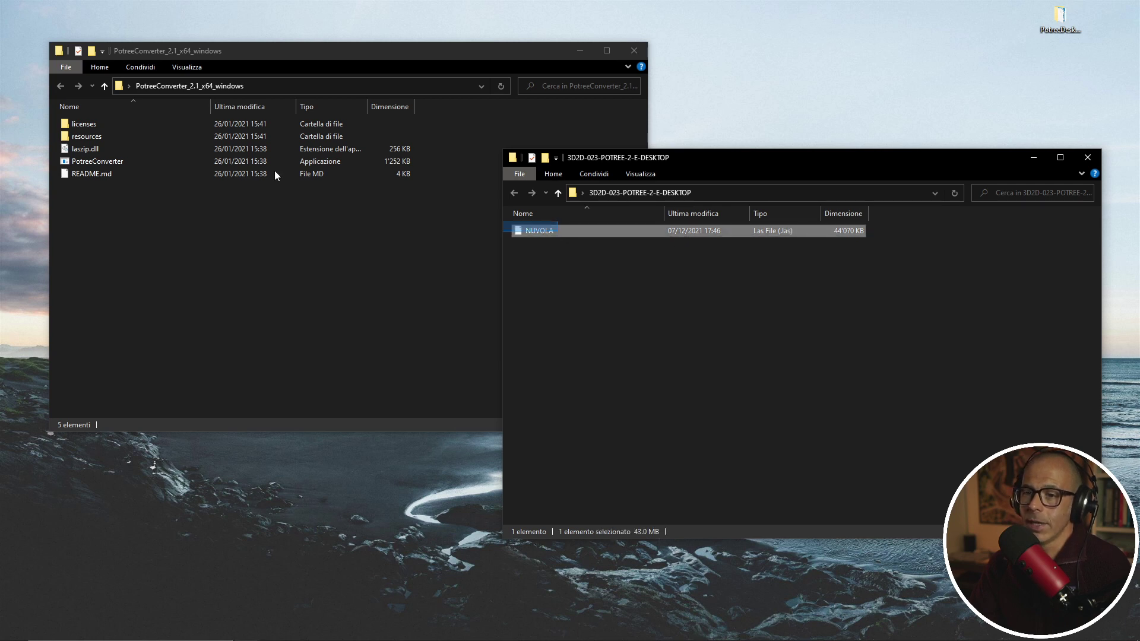
pyautogui.moveTo(548, 230); pyautogui.dragTo(101, 162)
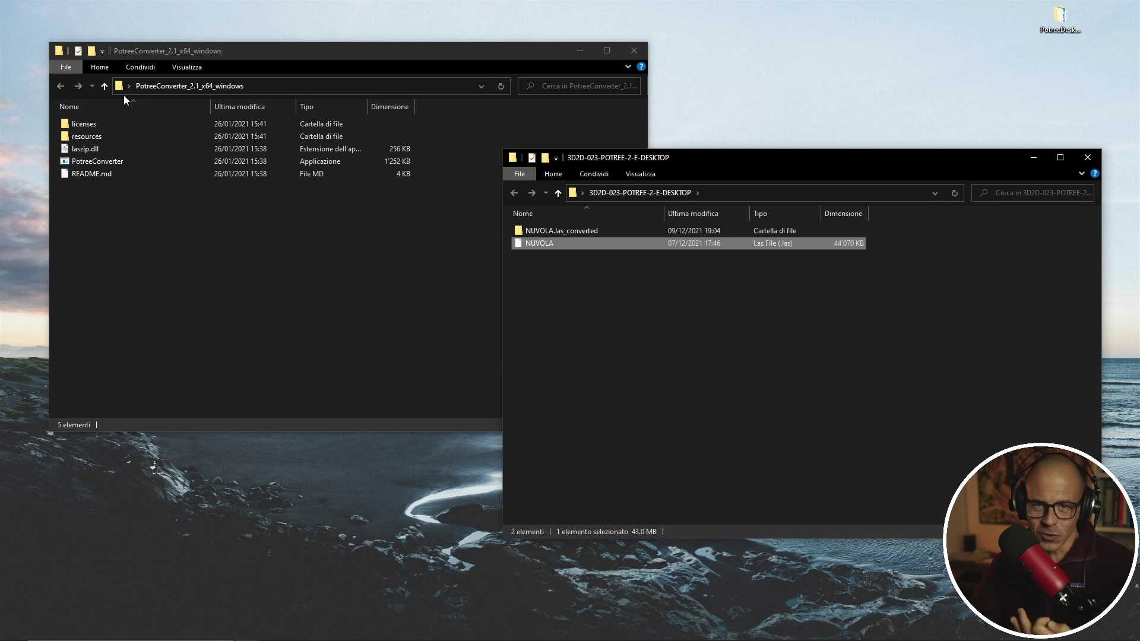
# Examine the files inside the NUVOLA.las_converted folder and return to its parent folder.
pyautogui.moveTo(808, 164); pyautogui.dragTo(707, 162)
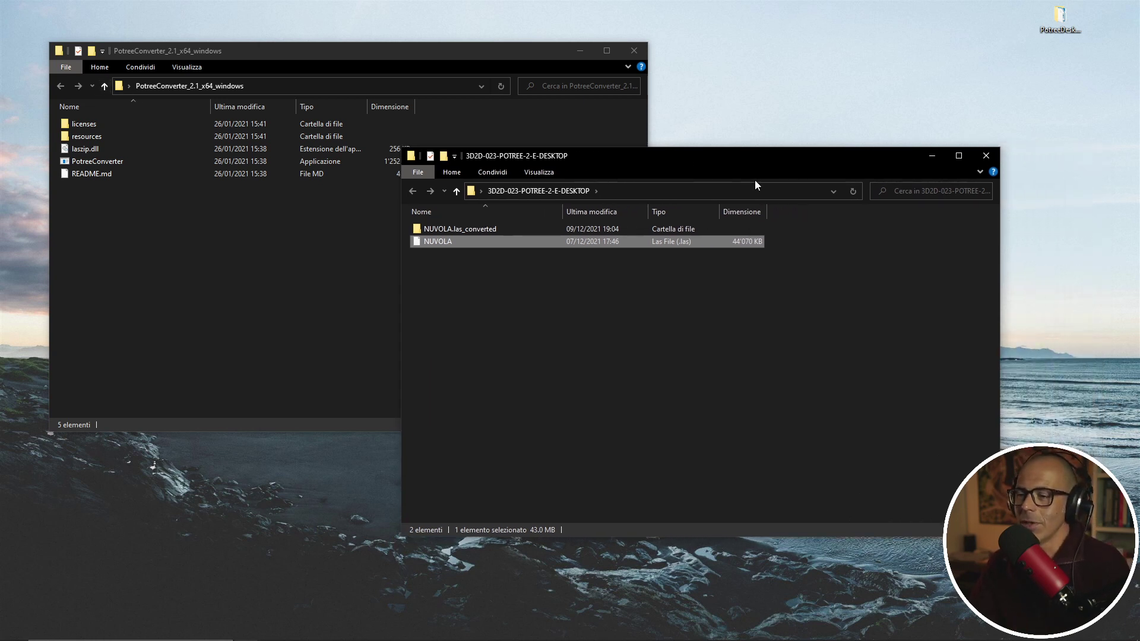
pyautogui.moveTo(437, 228)
pyautogui.doubleClick(437, 228)
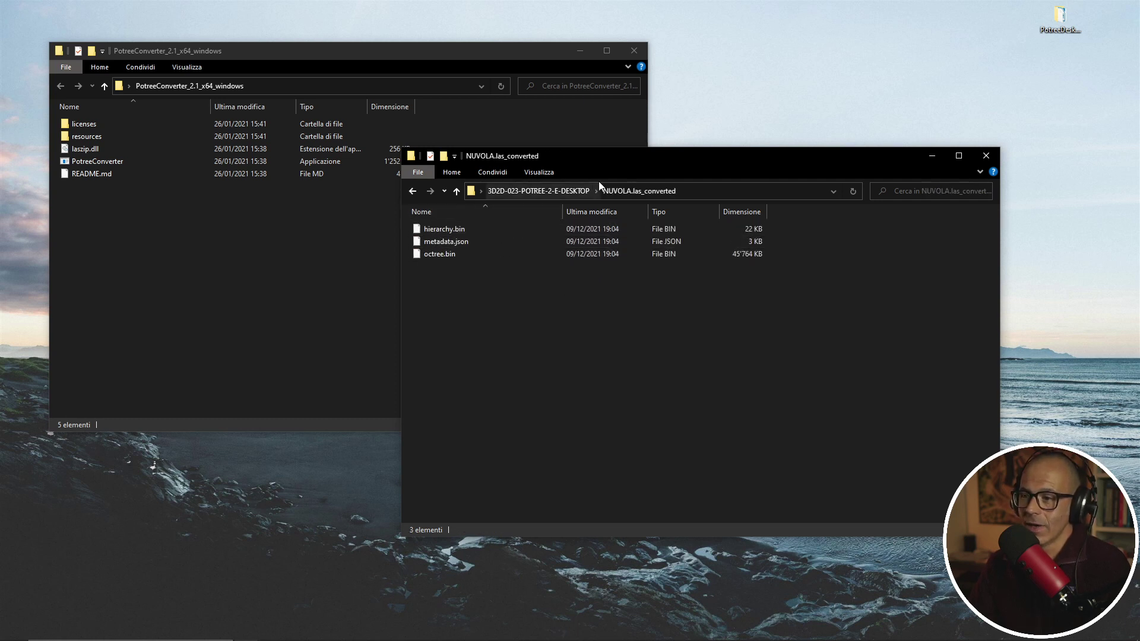
pyautogui.click(450, 256)
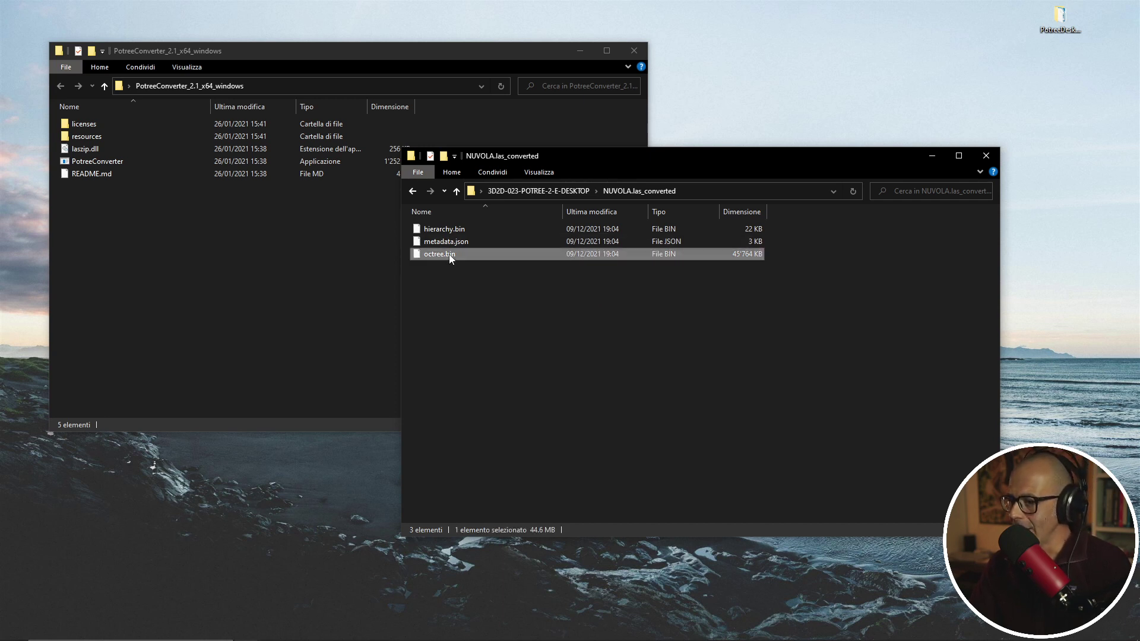
pyautogui.click(581, 196)
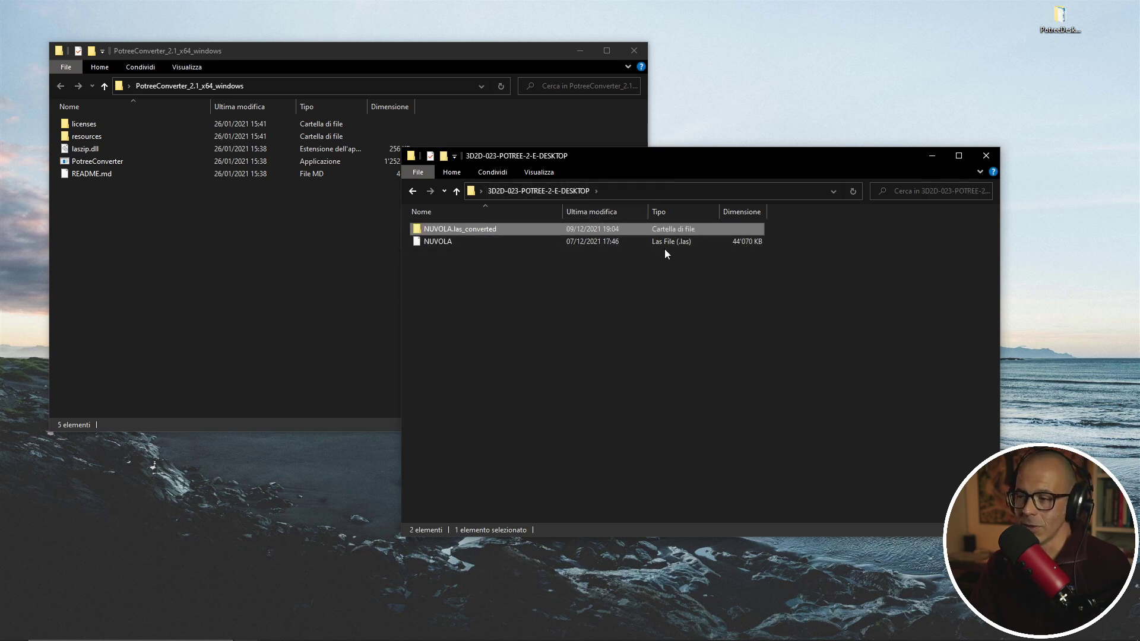
pyautogui.doubleClick(453, 230)
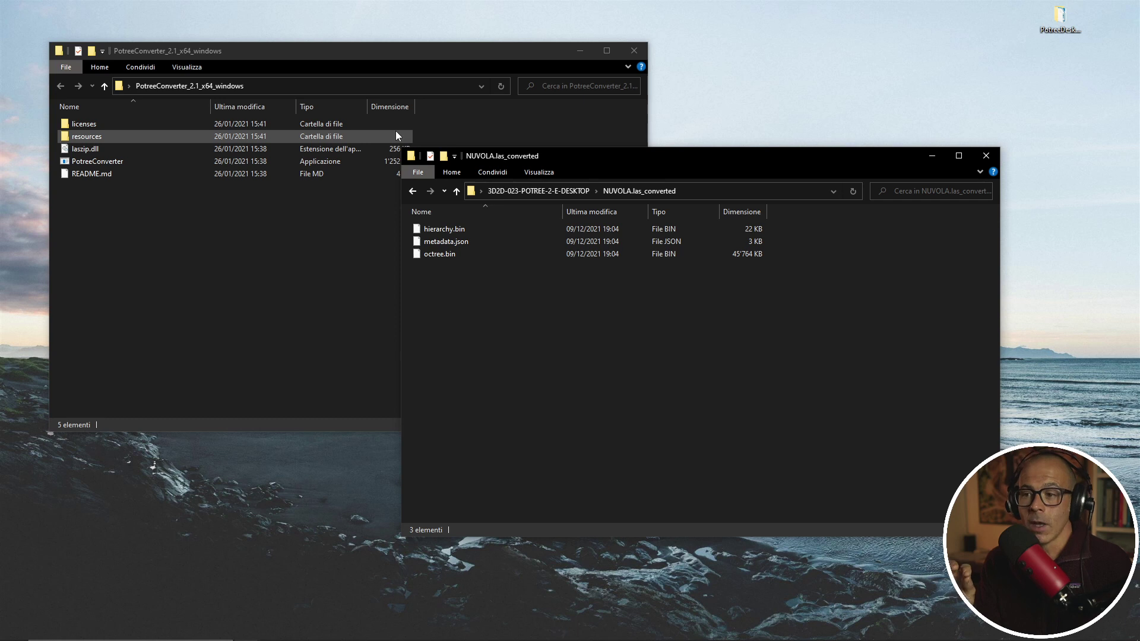
pyautogui.click(547, 190)
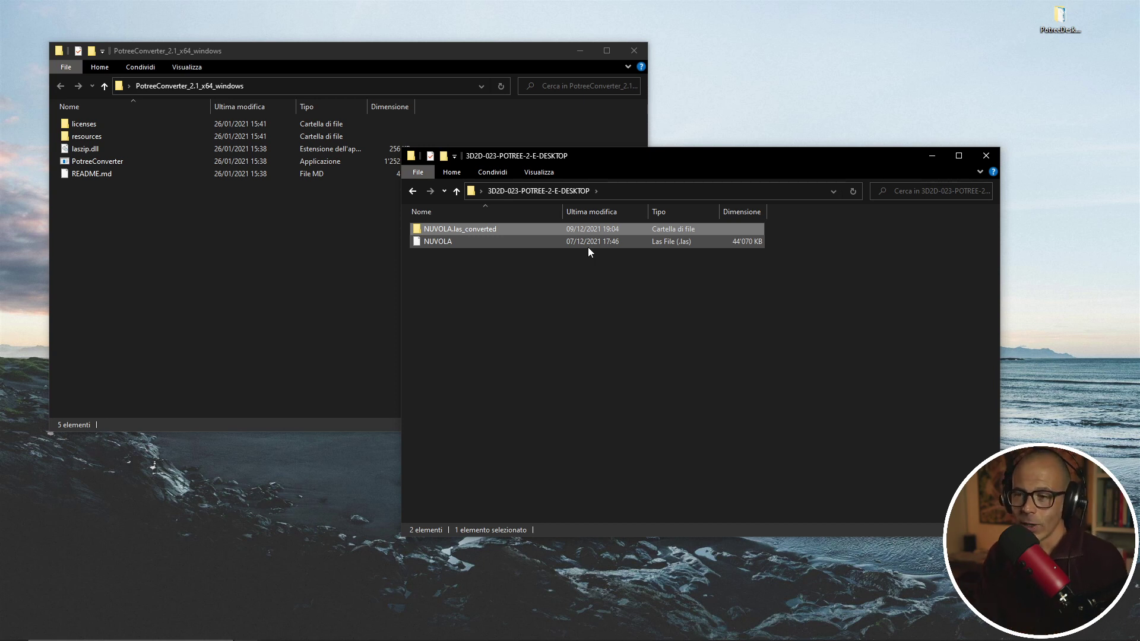
# Move the PotreeConverter and 3D2D-023-POTREE-2-E-DESKTOP folder windows further apart on the desktop.
pyautogui.moveTo(628, 155); pyautogui.dragTo(682, 182)
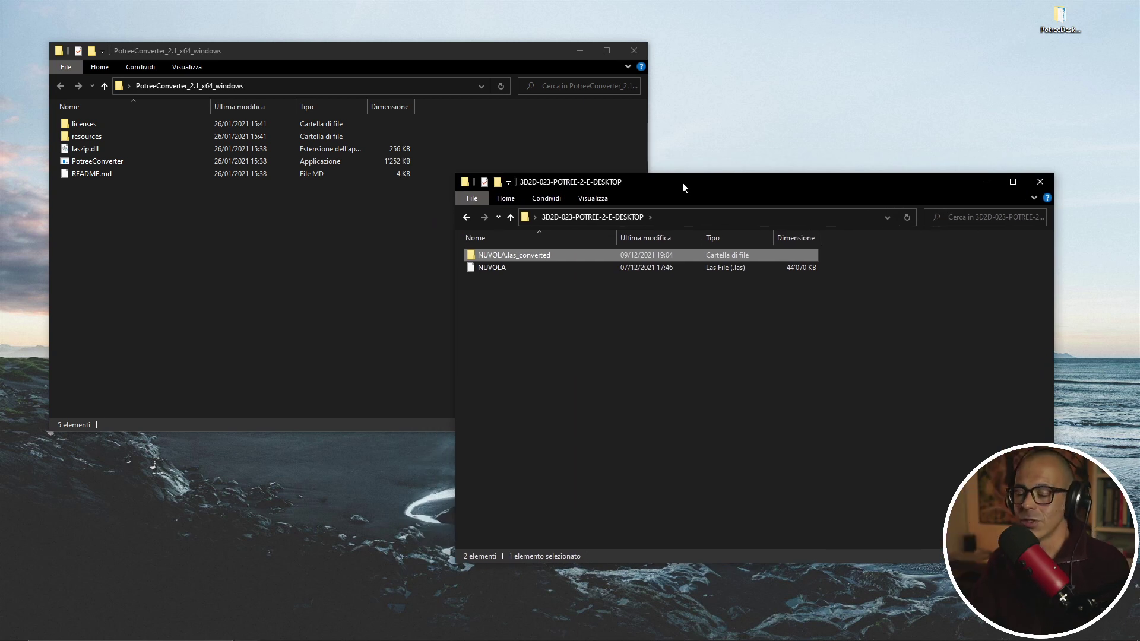
pyautogui.moveTo(263, 50); pyautogui.dragTo(250, 37)
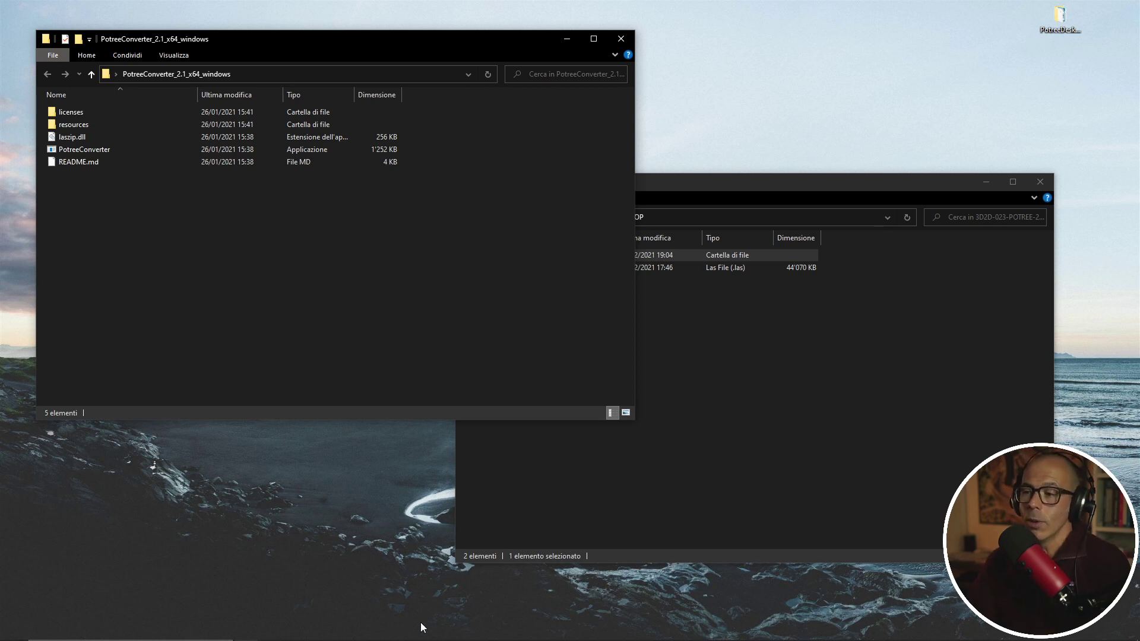
pyautogui.moveTo(779, 198); pyautogui.dragTo(812, 217)
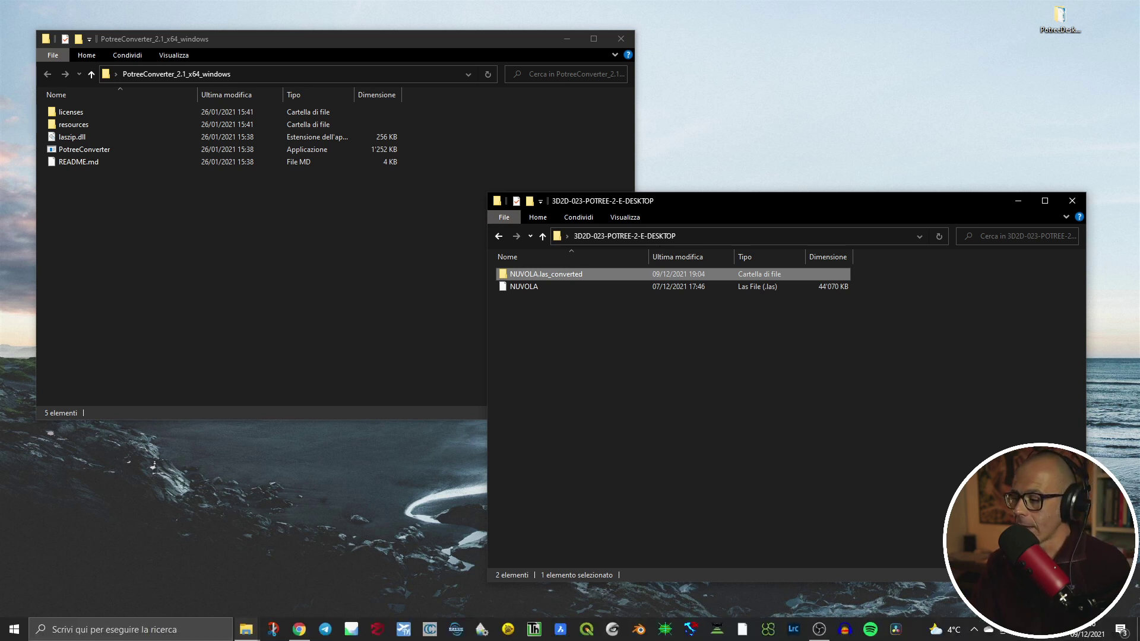
# Switch to Chrome and copy the PotreeConverter.exe command with the --generate-page option from Potree's Getting Started page.
pyautogui.click(299, 635)
pyautogui.click(67, 5)
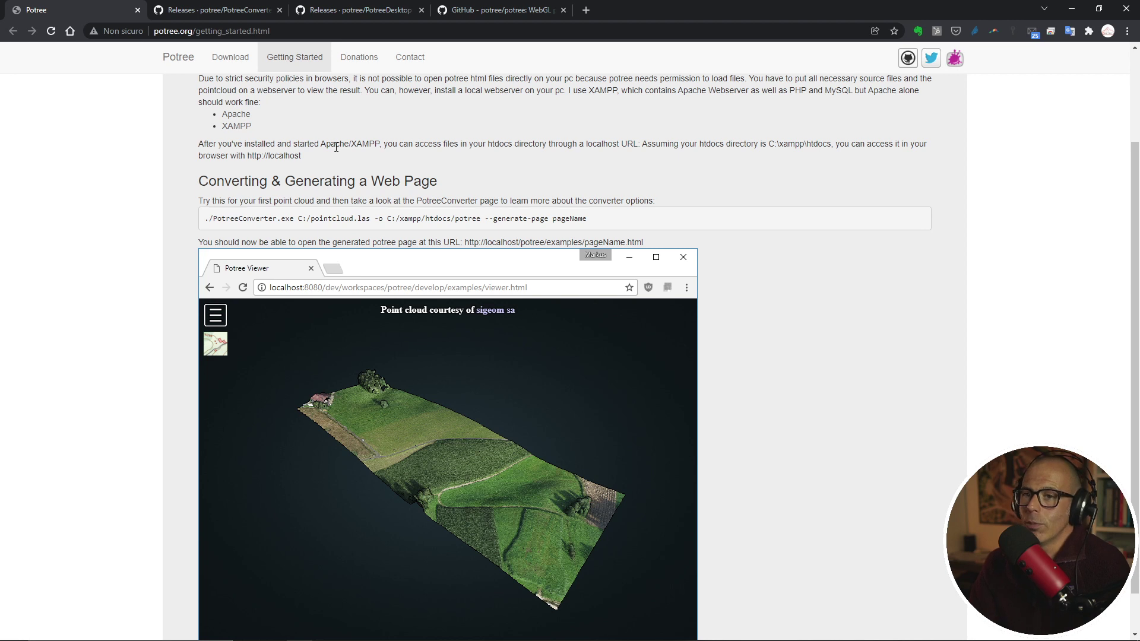
pyautogui.moveTo(588, 220); pyautogui.dragTo(202, 225)
pyautogui.hotkey('ctrl', 'c')
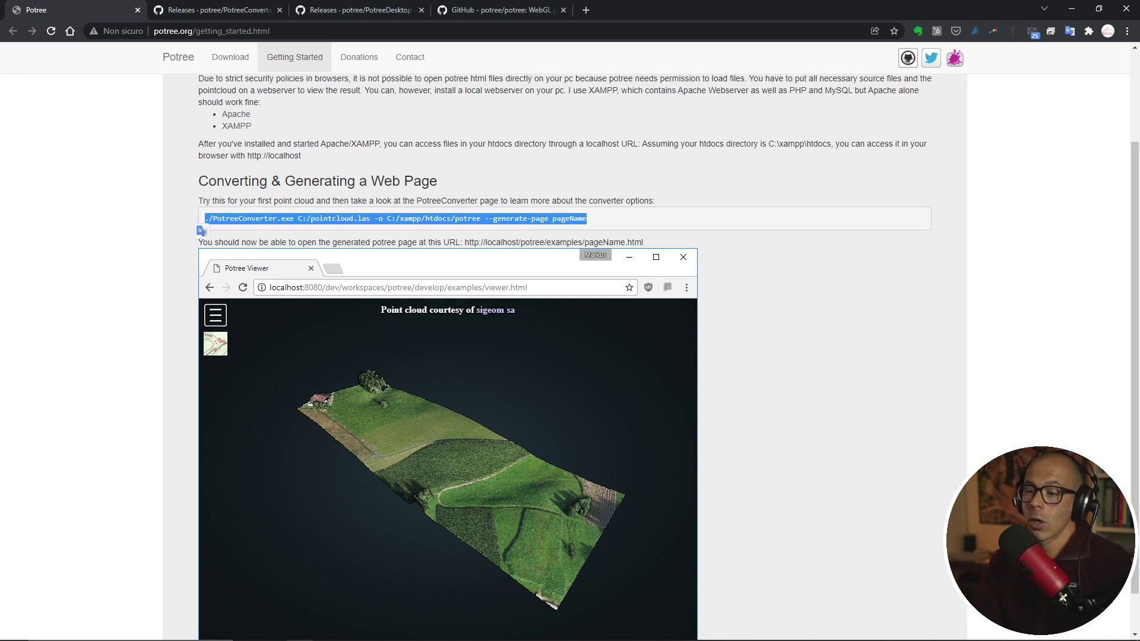
# Create a text document with the default name in the 3D2D-023-POTREE-2-E-DESKTOP folder and open it in Notepad.
pyautogui.moveTo(257, 638)
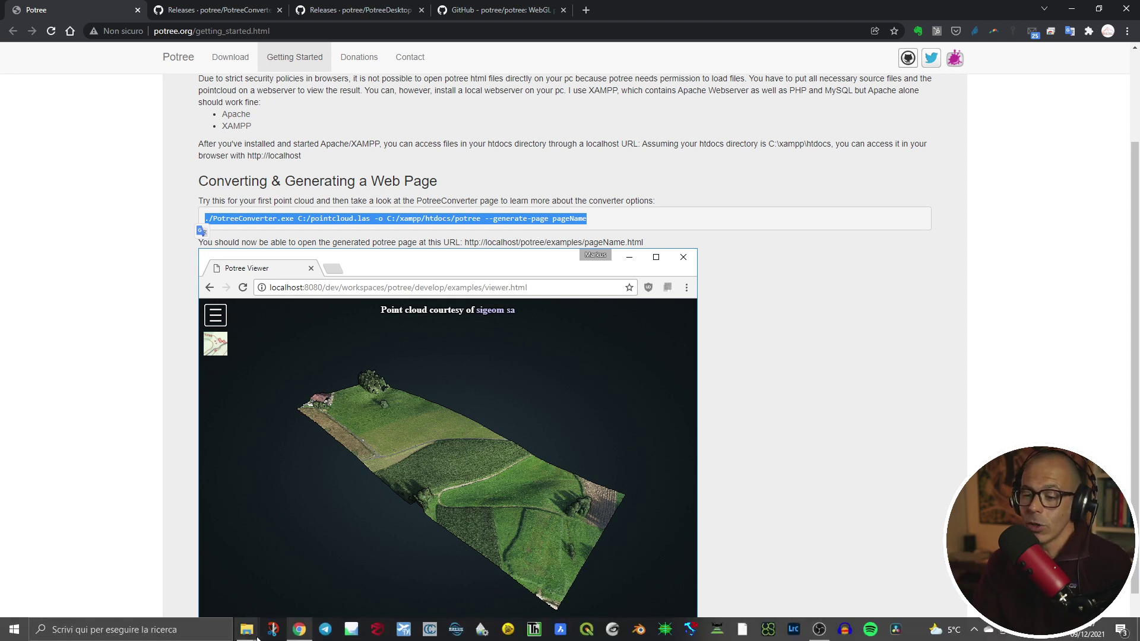
pyautogui.moveTo(300, 536)
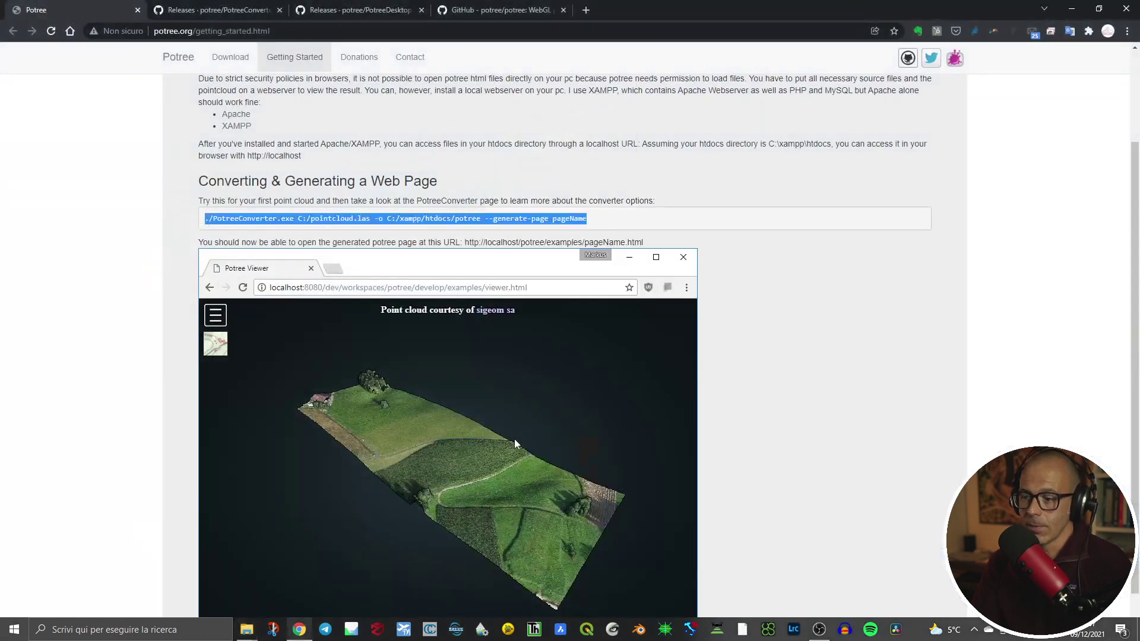
pyautogui.click(247, 630)
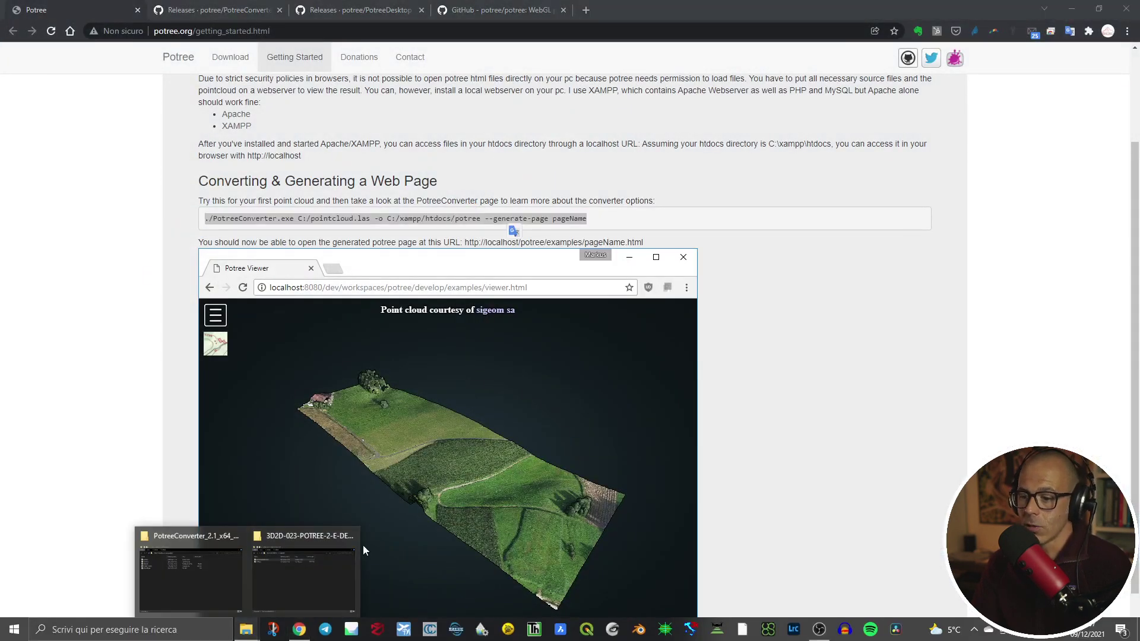
pyautogui.click(356, 573)
pyautogui.rightClick(569, 394)
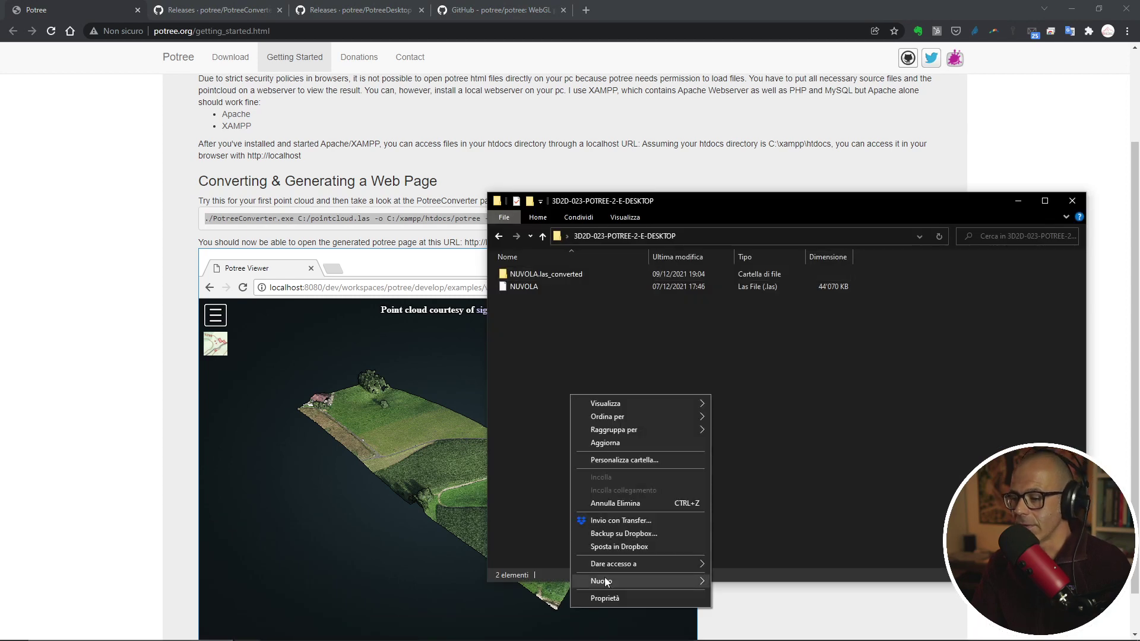
pyautogui.moveTo(607, 581)
pyautogui.click(760, 564)
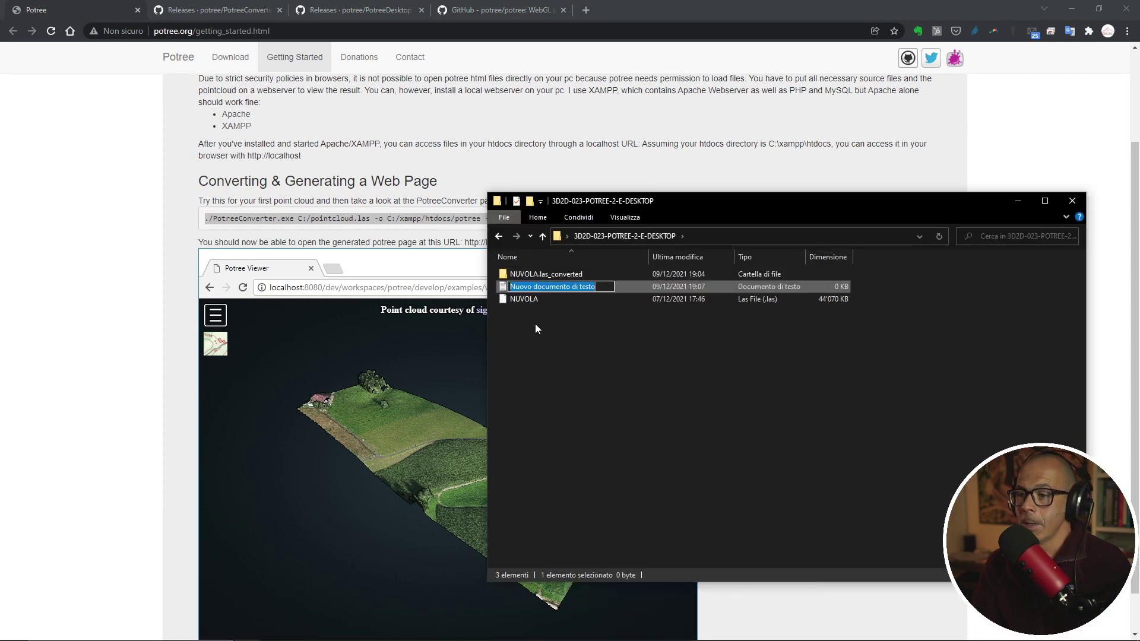
pyautogui.press('Return')
pyautogui.press('Return')
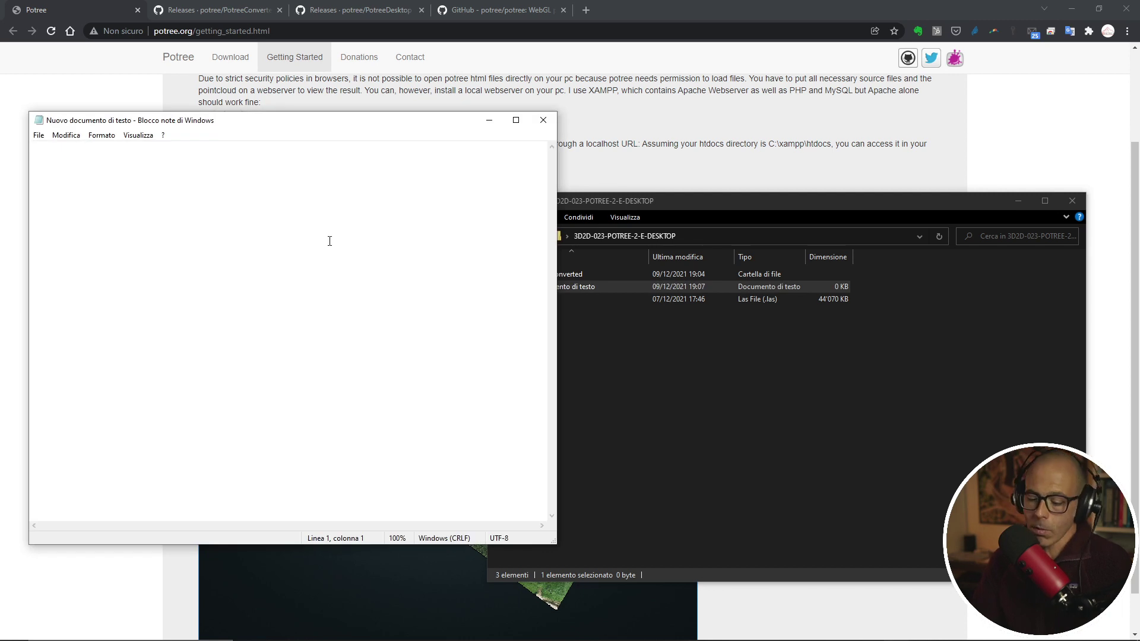
# Paste the copied PotreeConverter command into the empty text document and compare its C:/pointcloud.las input with the NUVOLA file in the folder.
pyautogui.hotkey('ctrl', 'v')
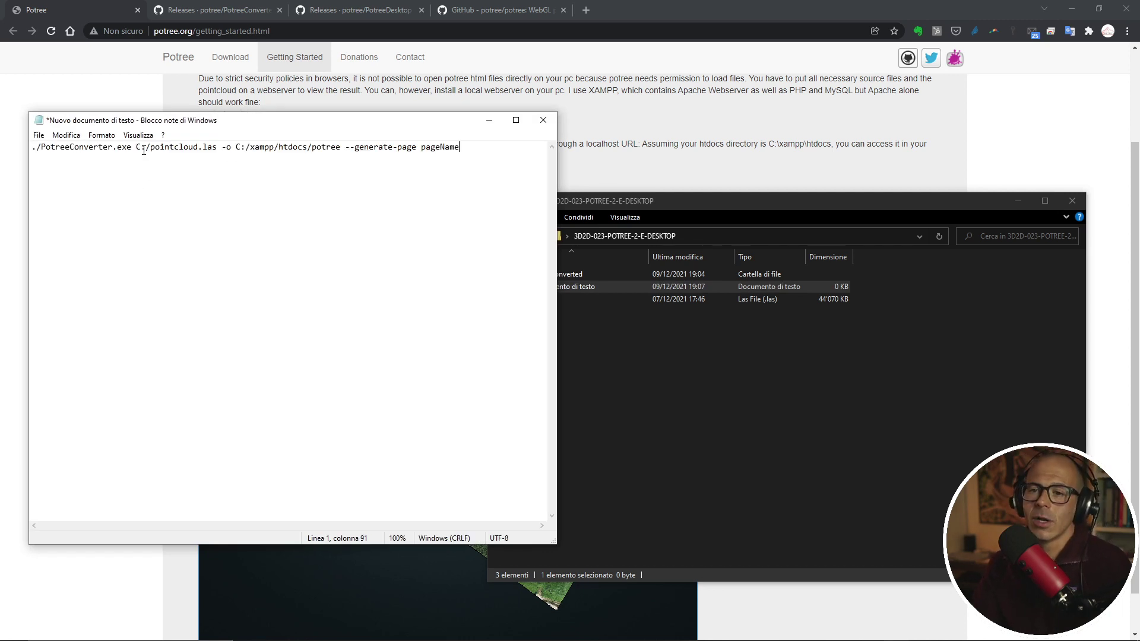
pyautogui.moveTo(130, 149); pyautogui.dragTo(33, 151)
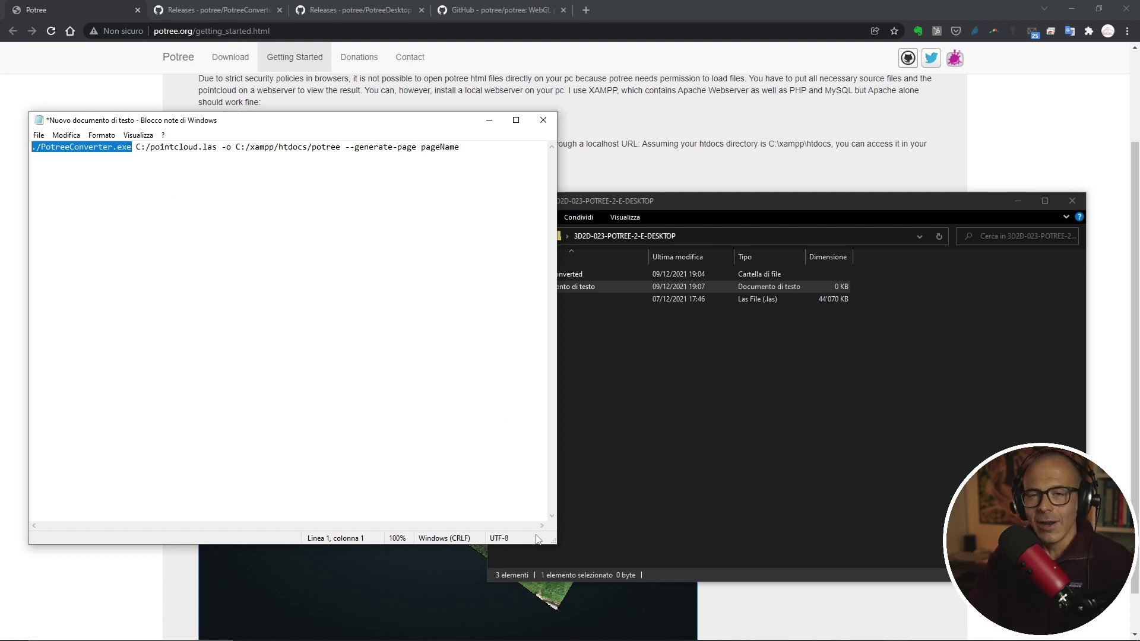
pyautogui.click(168, 158)
pyautogui.moveTo(151, 146); pyautogui.dragTo(218, 145)
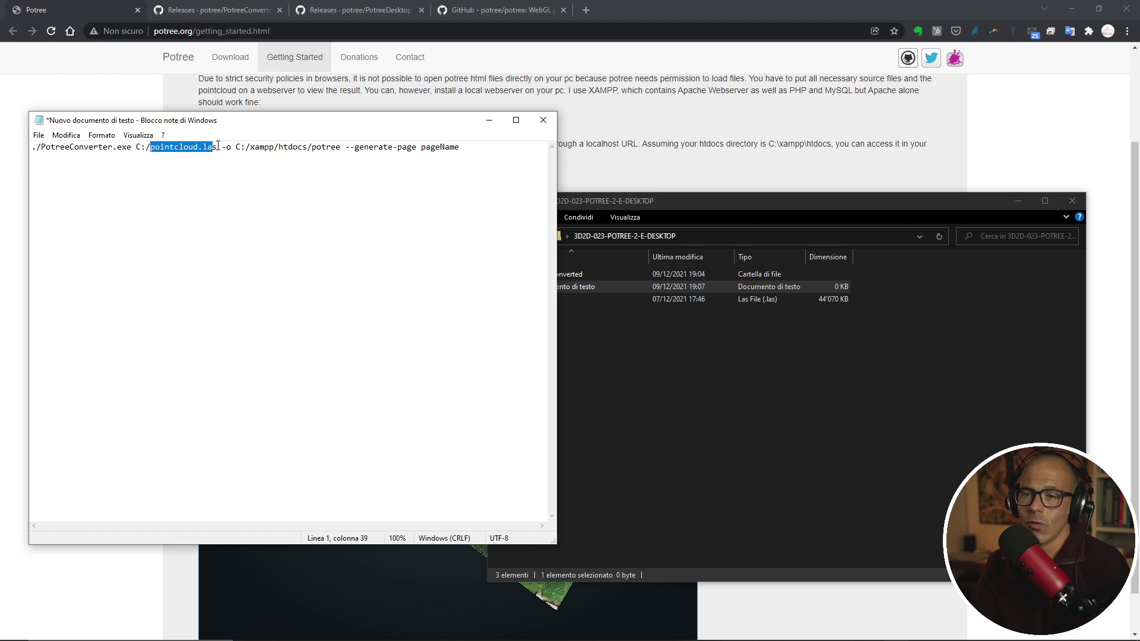
pyautogui.click(218, 146)
pyautogui.click(564, 286)
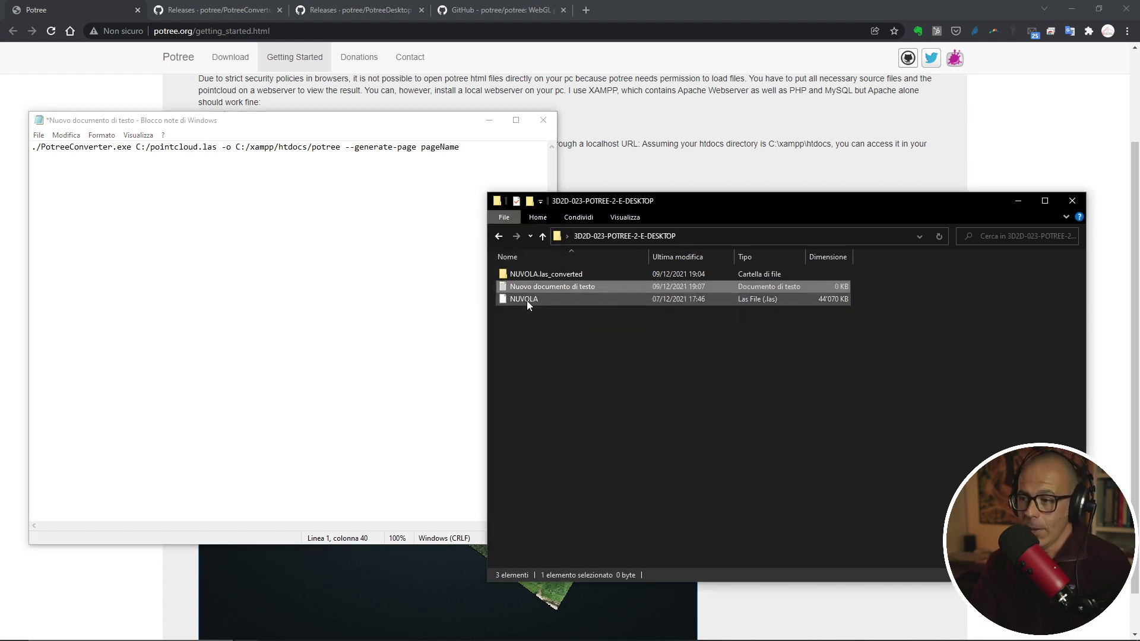
pyautogui.click(135, 148)
pyautogui.moveTo(135, 148); pyautogui.dragTo(199, 150)
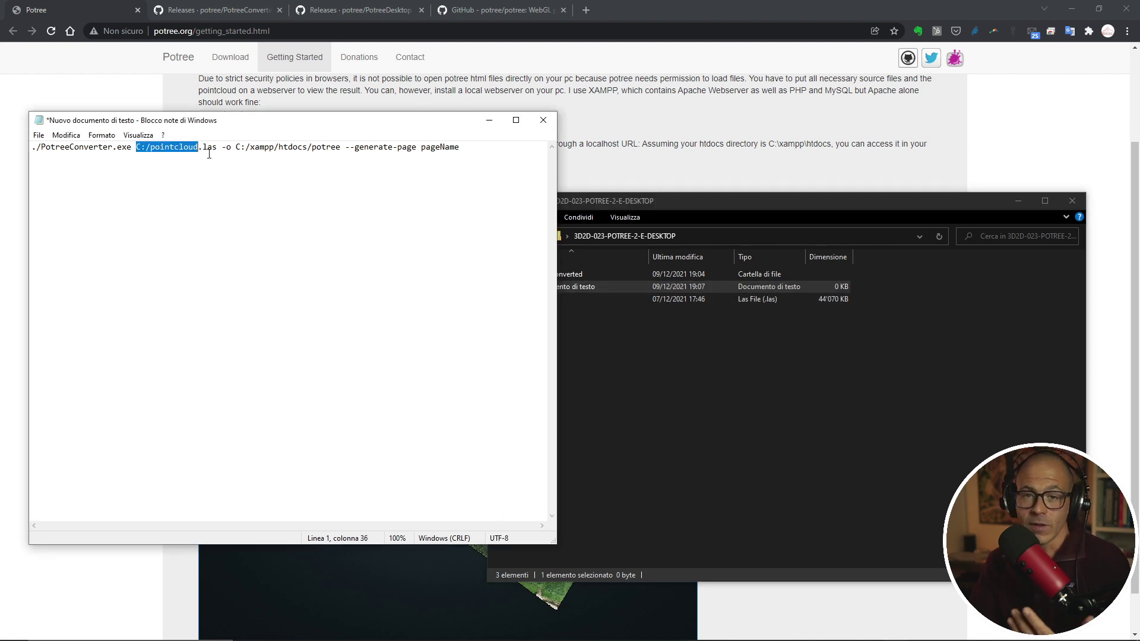
pyautogui.click(189, 147)
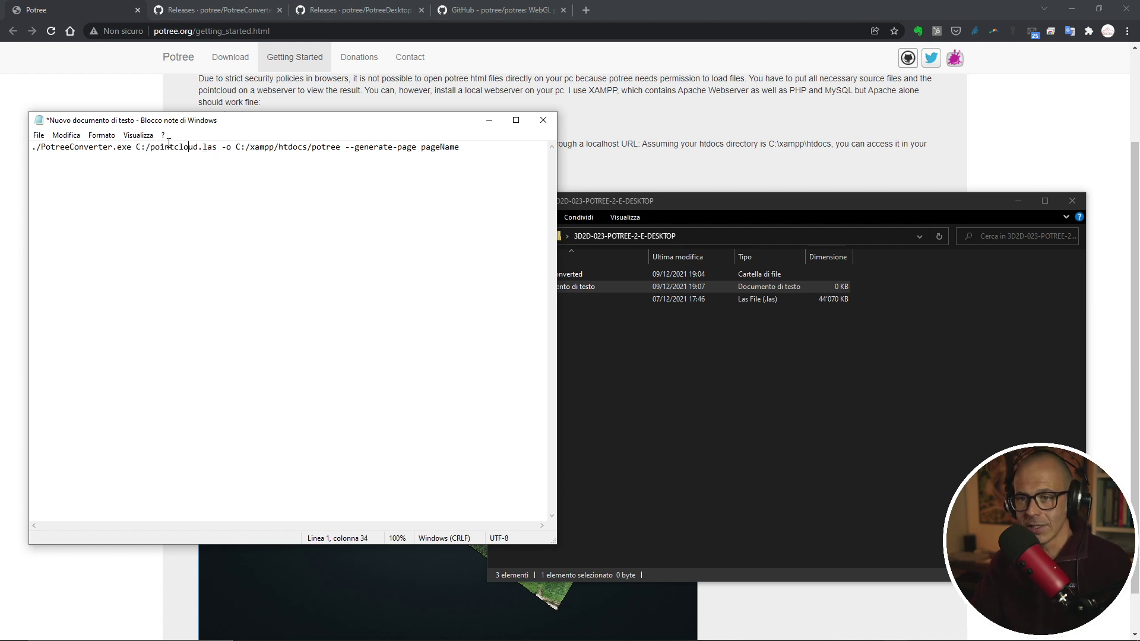
pyautogui.click(612, 213)
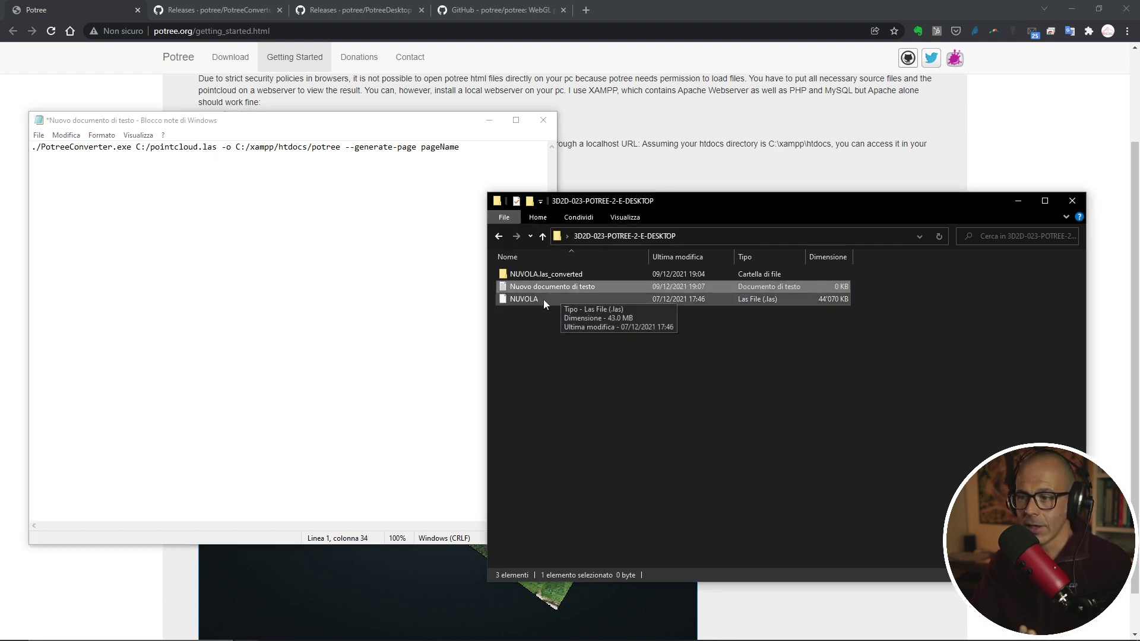
# Replace pointcloud in the command's input path with tuttoilpercors/NUVOLA, keeping the .las extension.
pyautogui.moveTo(150, 147); pyautogui.dragTo(198, 150)
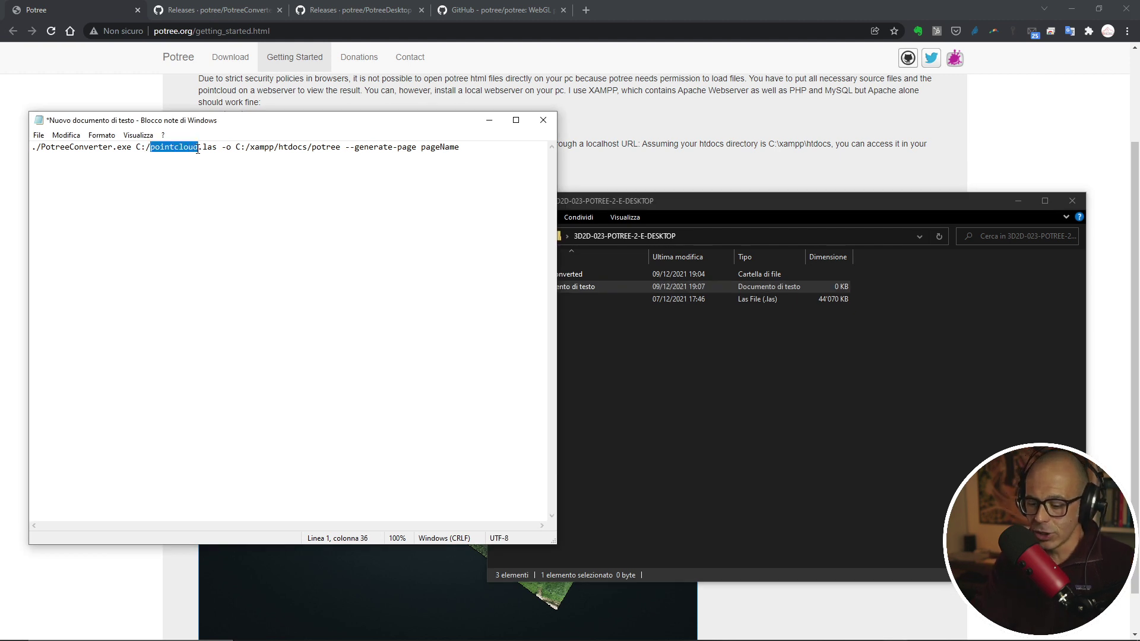
pyautogui.write('tuttoilper5')
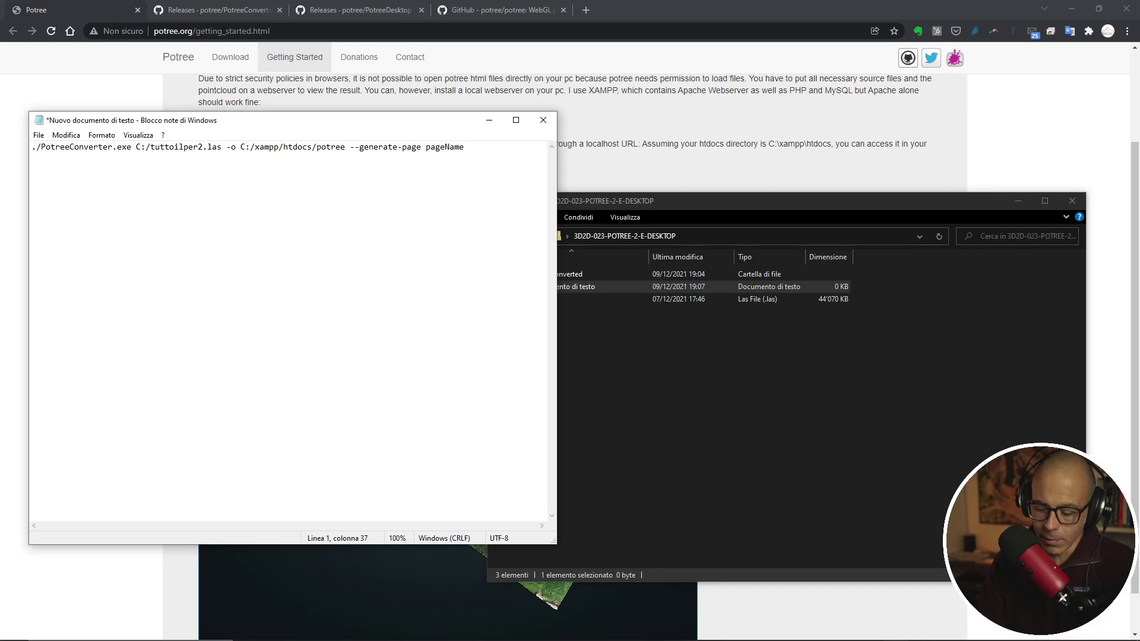
pyautogui.press('BackSpace')
pyautogui.write('rc')
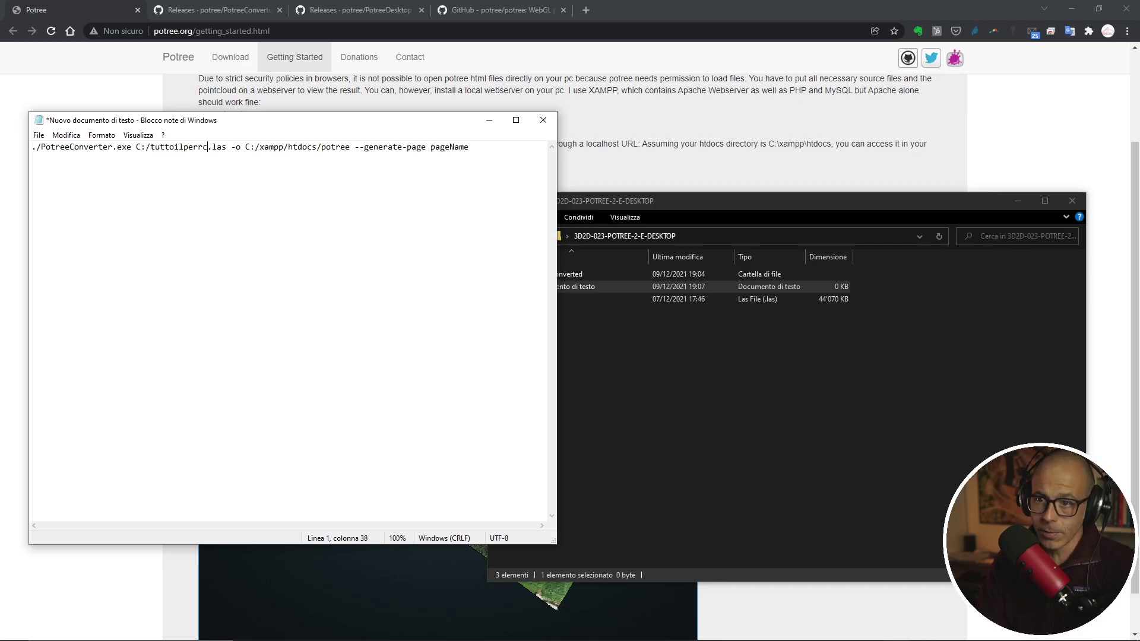
pyautogui.press('BackSpace')
pyautogui.press('BackSpace')
pyautogui.write('cors')
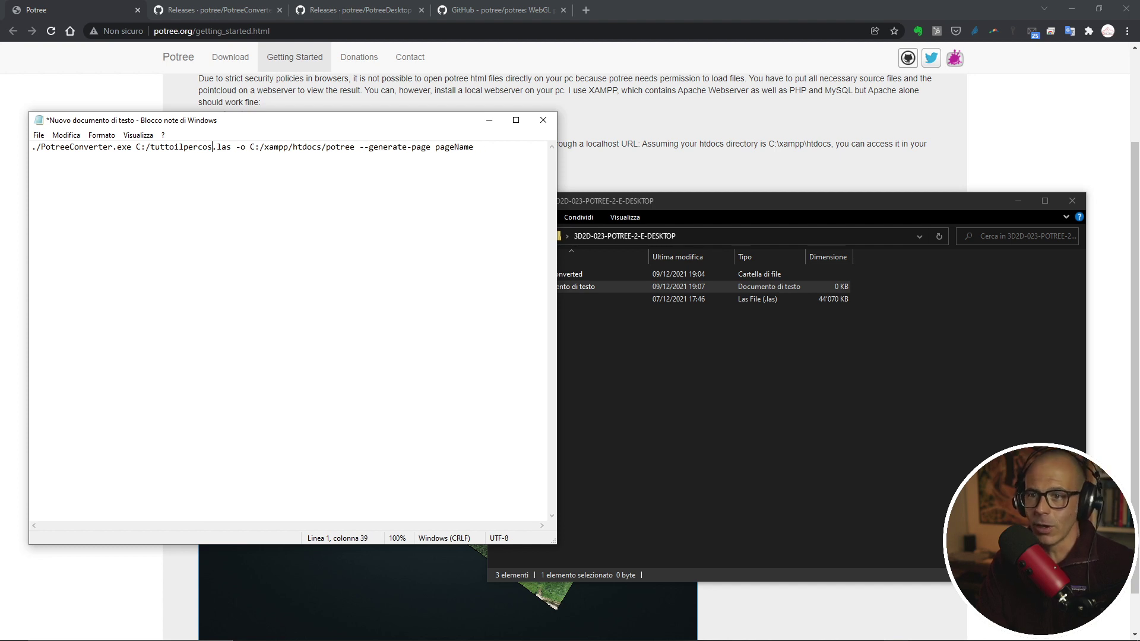
pyautogui.write('/NUVOLA')
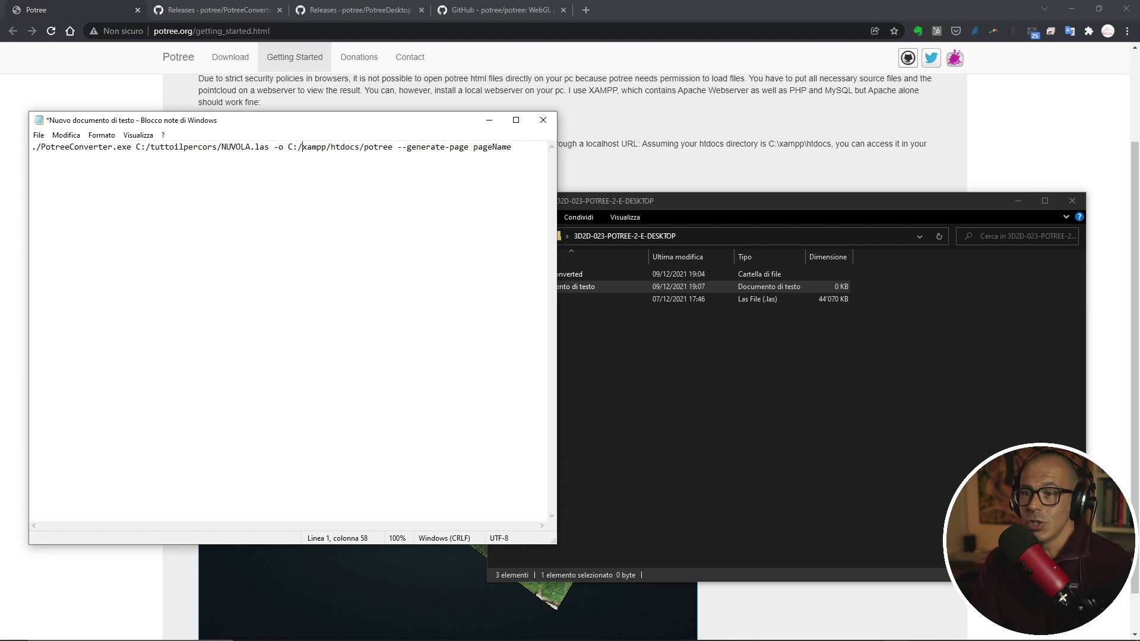
# Replace the command's output path after -o with C:/tuttoilpercorso/cartella.
pyautogui.press('Delete')
pyautogui.press('Delete')
pyautogui.press('Delete')
pyautogui.press('Delete')
pyautogui.press('Delete')
pyautogui.press('Delete')
pyautogui.press('Delete')
pyautogui.press('Delete')
pyautogui.press('Delete')
pyautogui.press('Delete')
pyautogui.press('Delete')
pyautogui.press('Delete')
pyautogui.press('Delete')
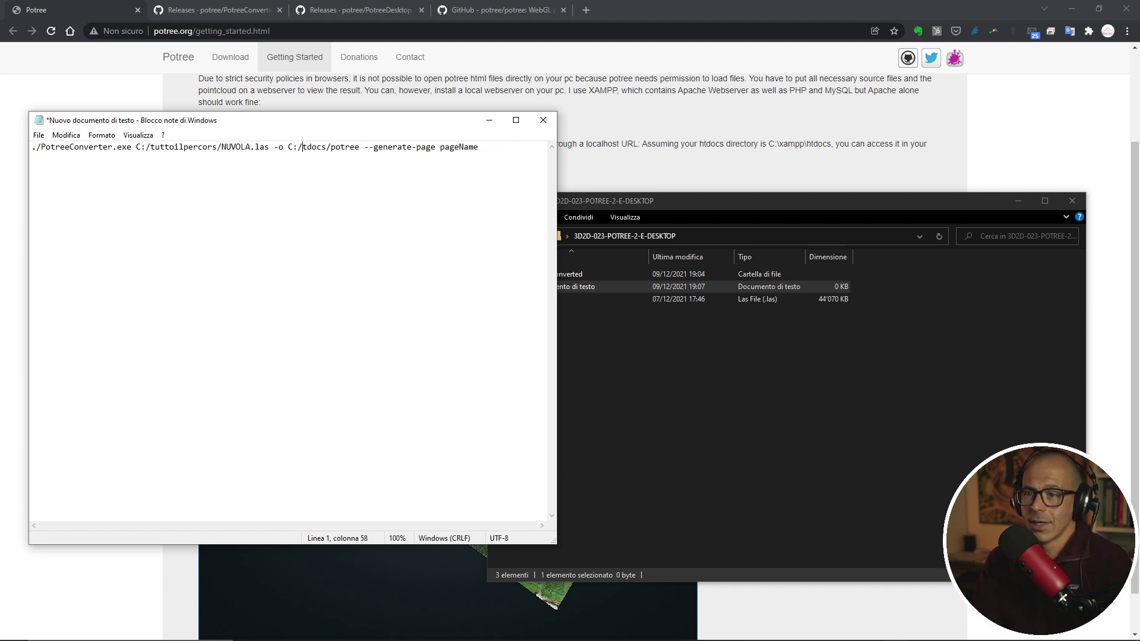
pyautogui.press('Delete')
pyautogui.press('Delete')
pyautogui.press('Delete')
pyautogui.press('Delete')
pyautogui.press('Delete')
pyautogui.press('Delete')
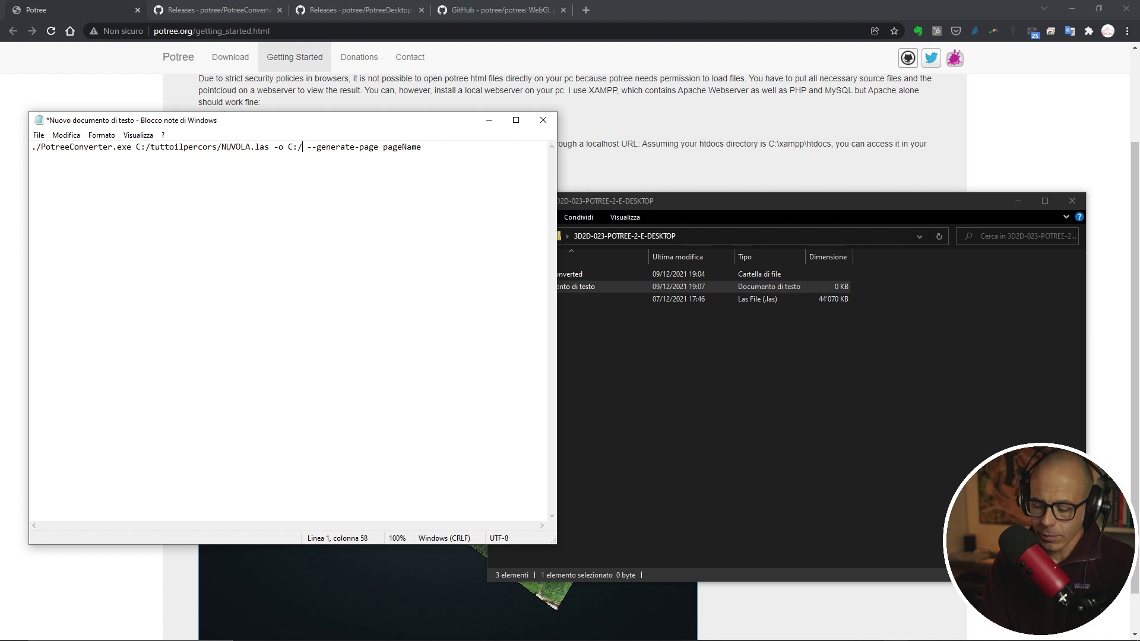
pyautogui.write('tutto')
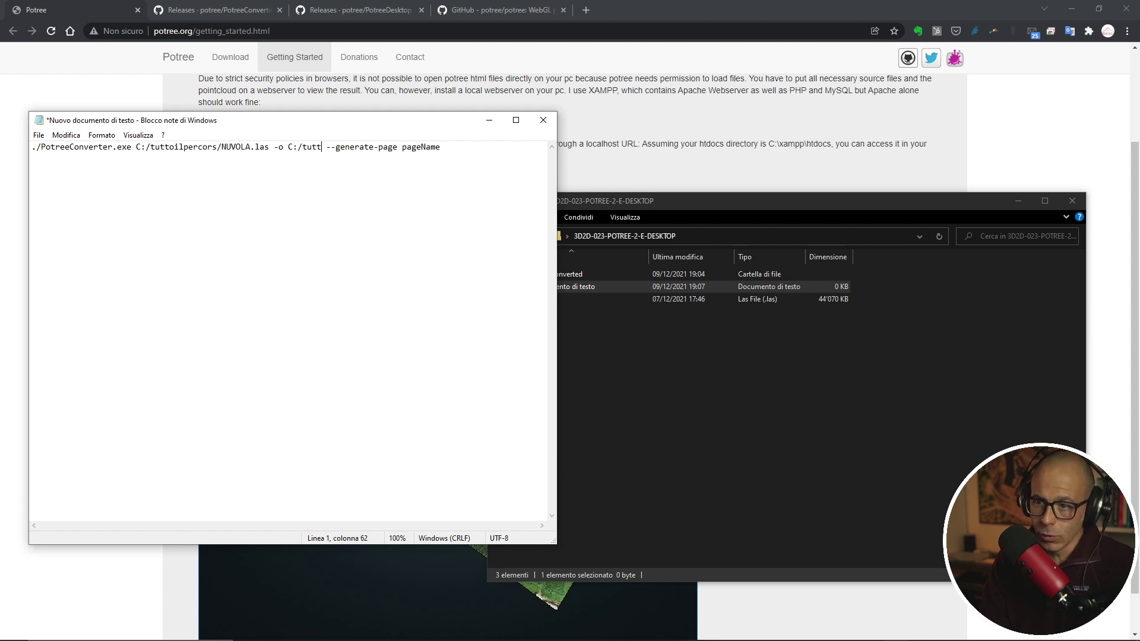
pyautogui.write('ilperco')
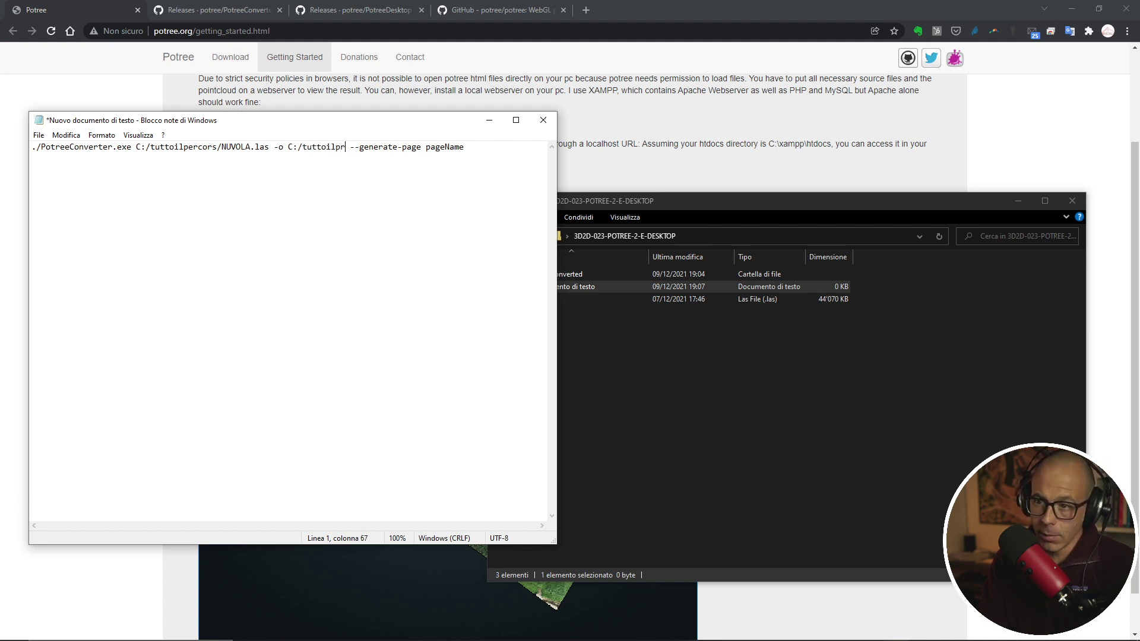
pyautogui.write('rso')
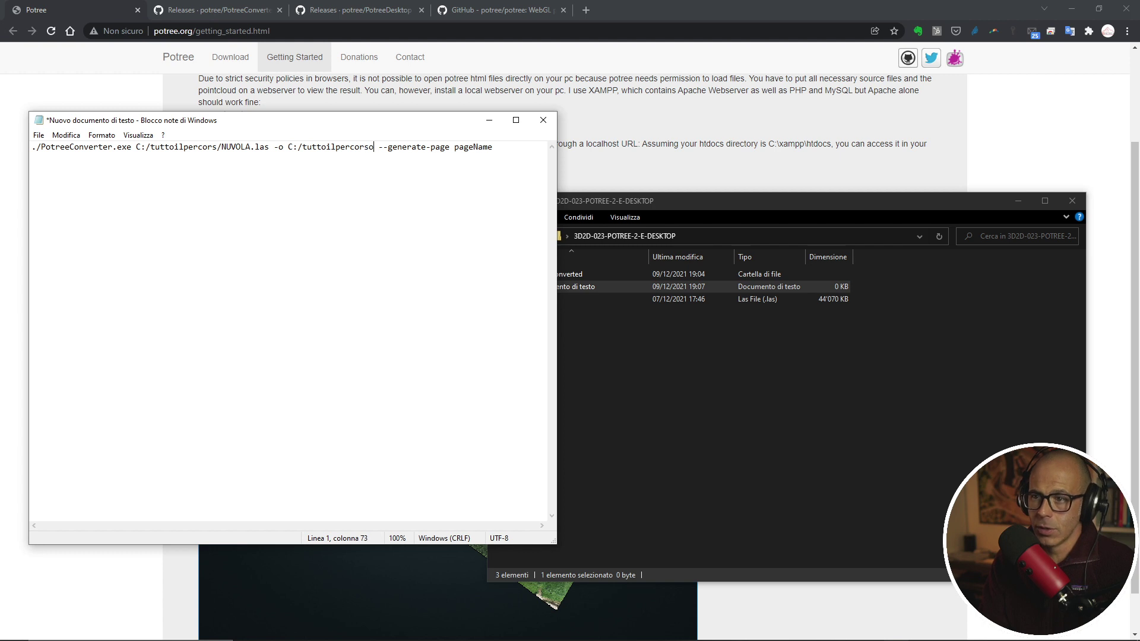
pyautogui.write('/')
pyautogui.write('care')
pyautogui.write('ella')
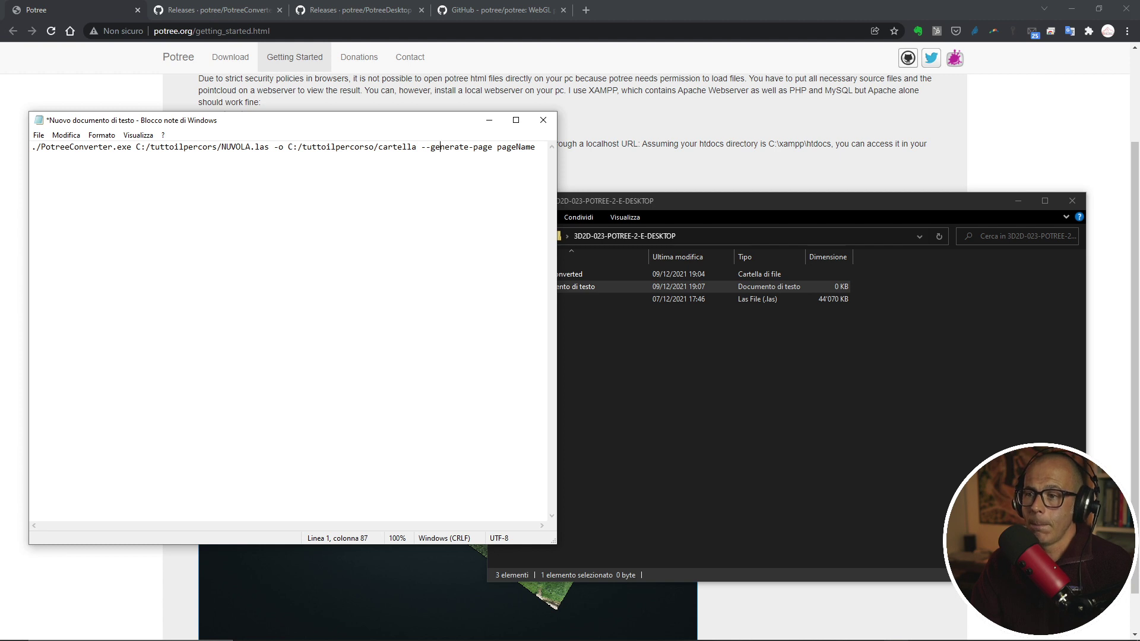
# Shorten the --generate-page option to -p and clear the placeholder pageName after it.
pyautogui.press('Right')
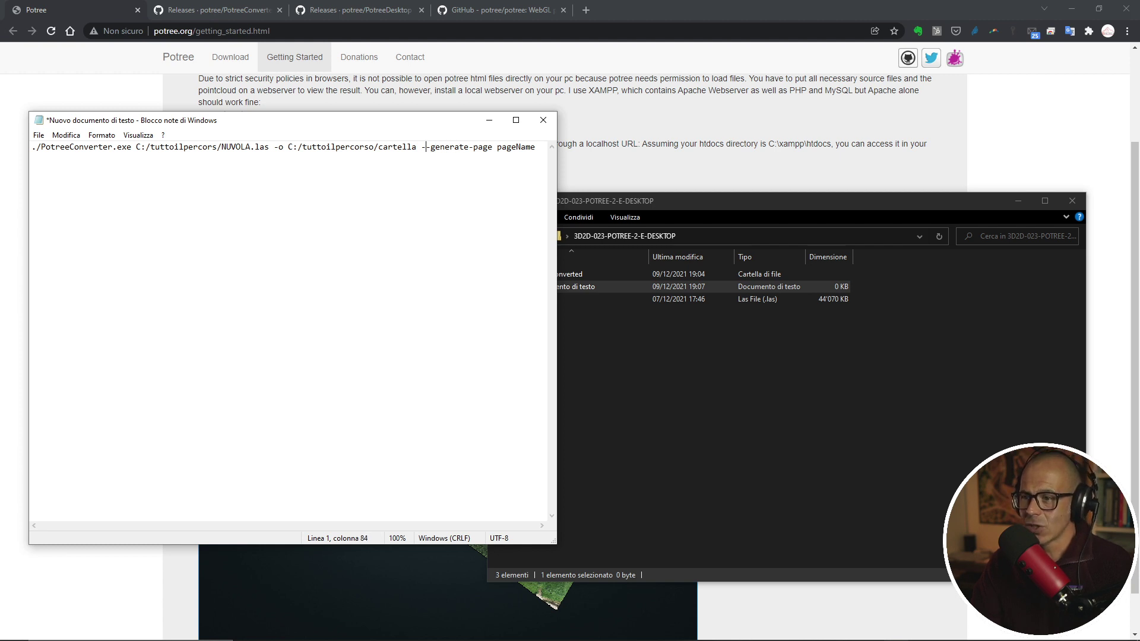
pyautogui.press('Delete')
pyautogui.press('Delete')
pyautogui.press('Delete')
pyautogui.press('Delete')
pyautogui.press('Delete')
pyautogui.press('Delete')
pyautogui.press('Delete')
pyautogui.press('Delete')
pyautogui.press('Delete')
pyautogui.press('Delete')
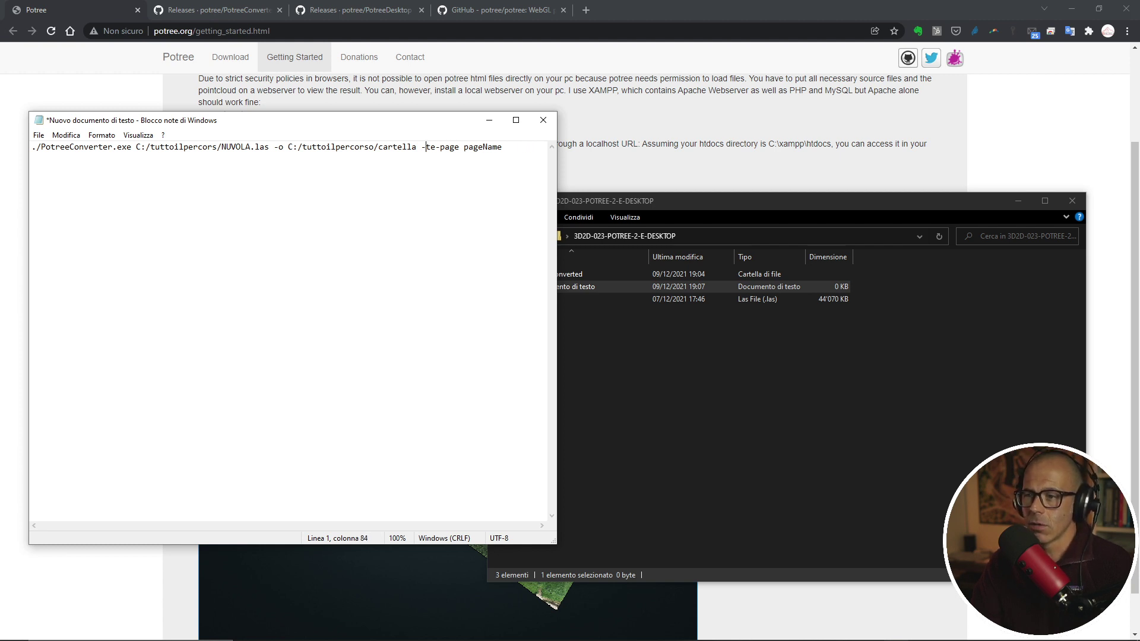
pyautogui.press('Right')
pyautogui.press('Delete')
pyautogui.press('Delete')
pyautogui.press('Delete')
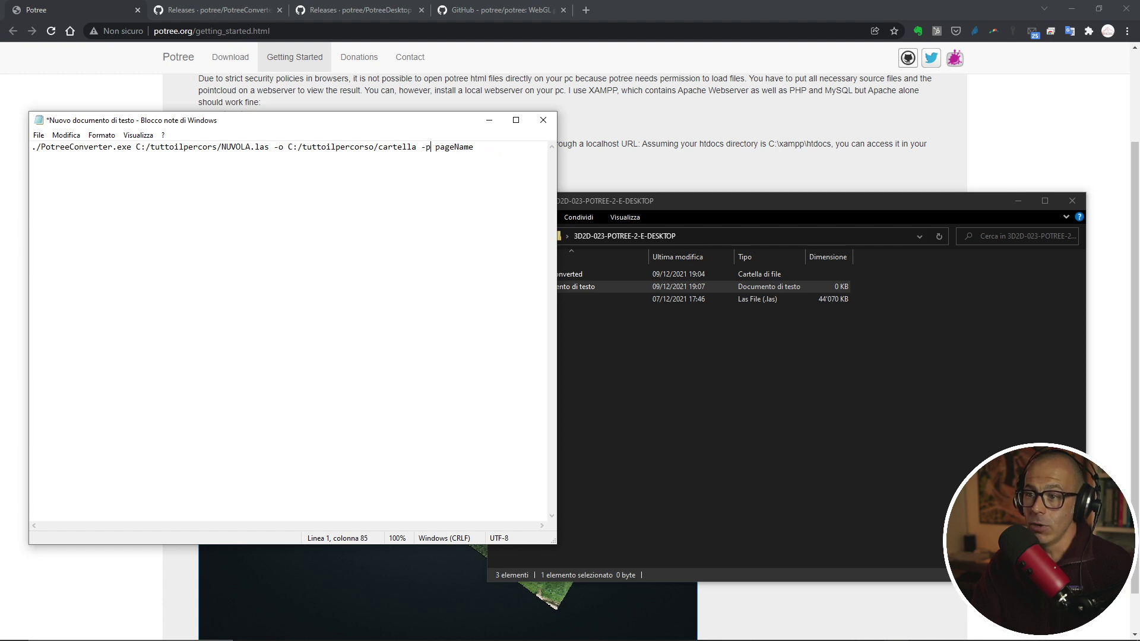
pyautogui.press('Delete')
pyautogui.press('Delete')
pyautogui.press('Delete')
pyautogui.press('Delete')
pyautogui.press('Delete')
pyautogui.press('Delete')
pyautogui.press('BackSpace')
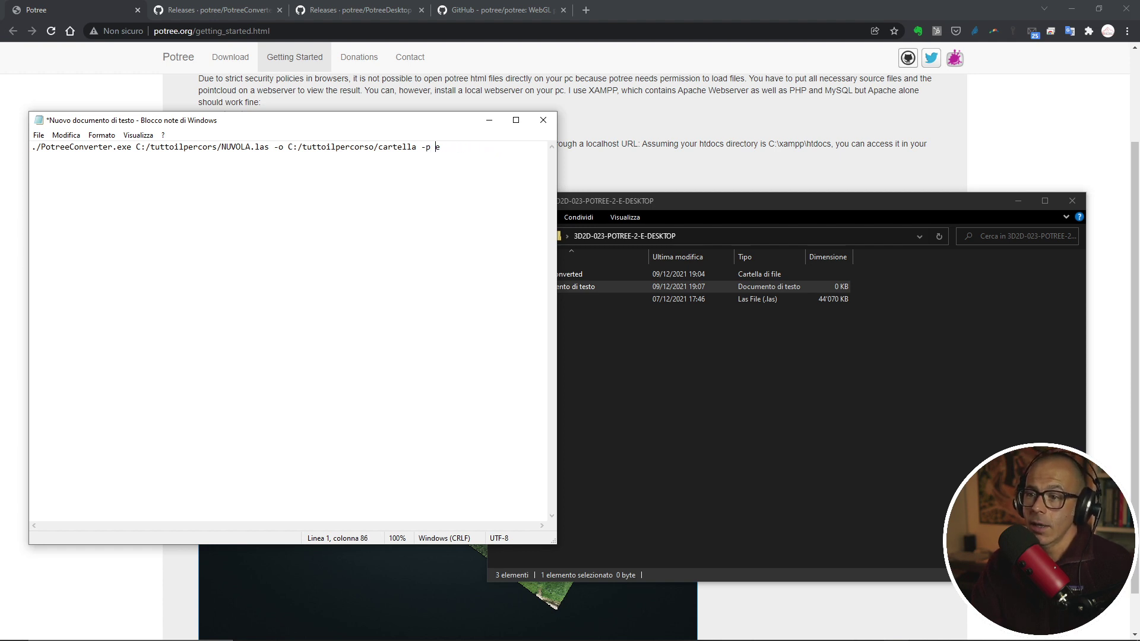
pyautogui.write('indec')
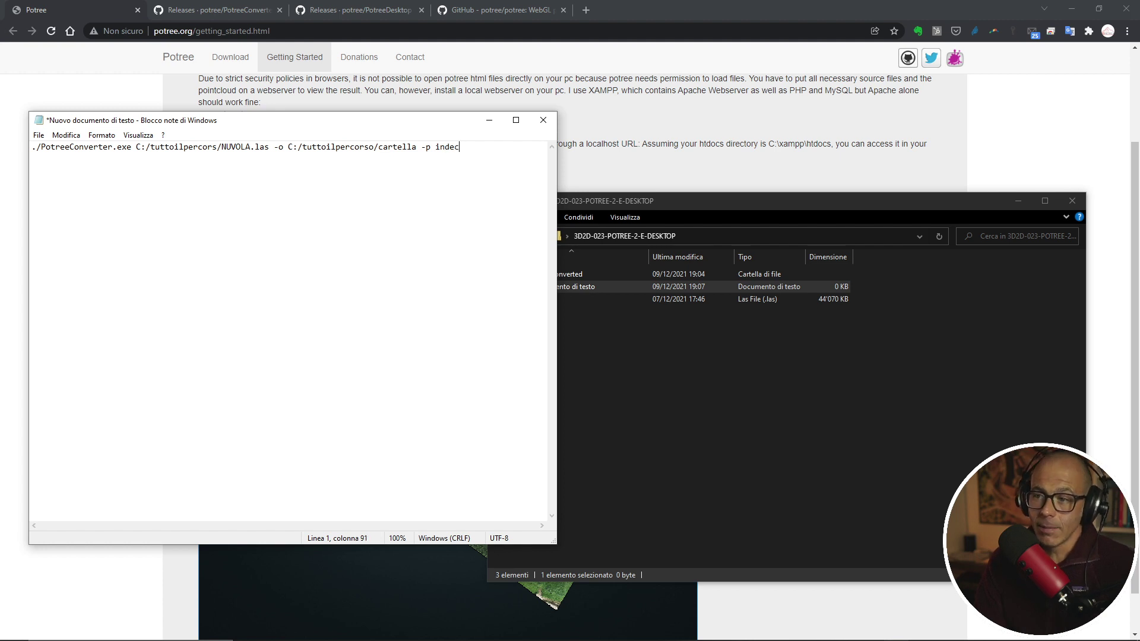
pyautogui.press('BackSpace')
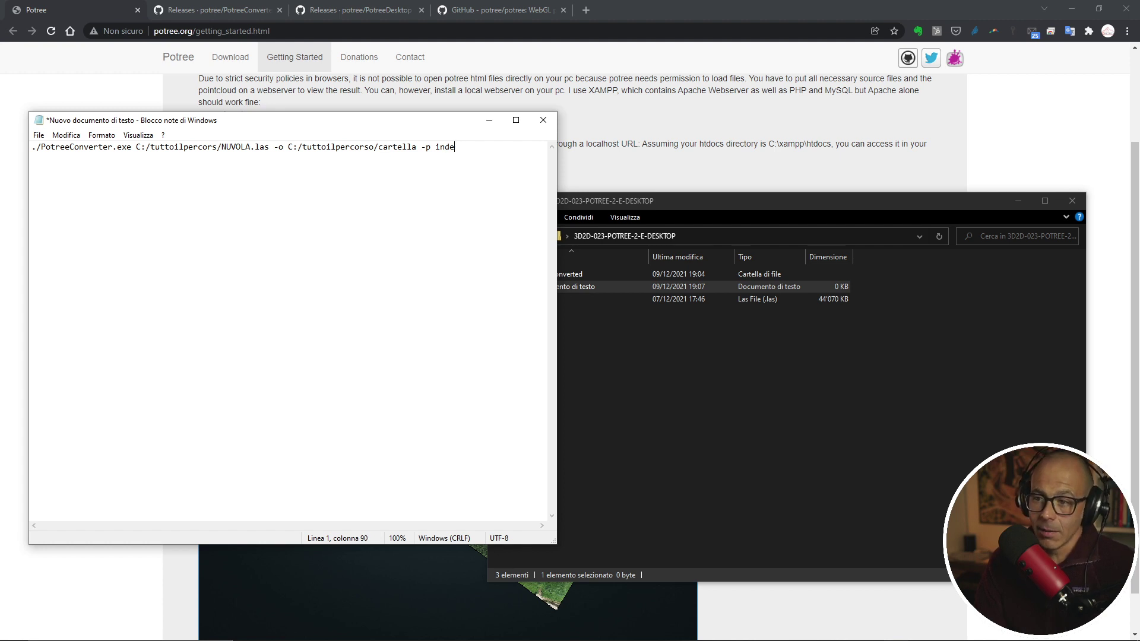
pyautogui.press('BackSpace')
pyautogui.press('BackSpace')
pyautogui.press('BackSpace')
pyautogui.press('BackSpace')
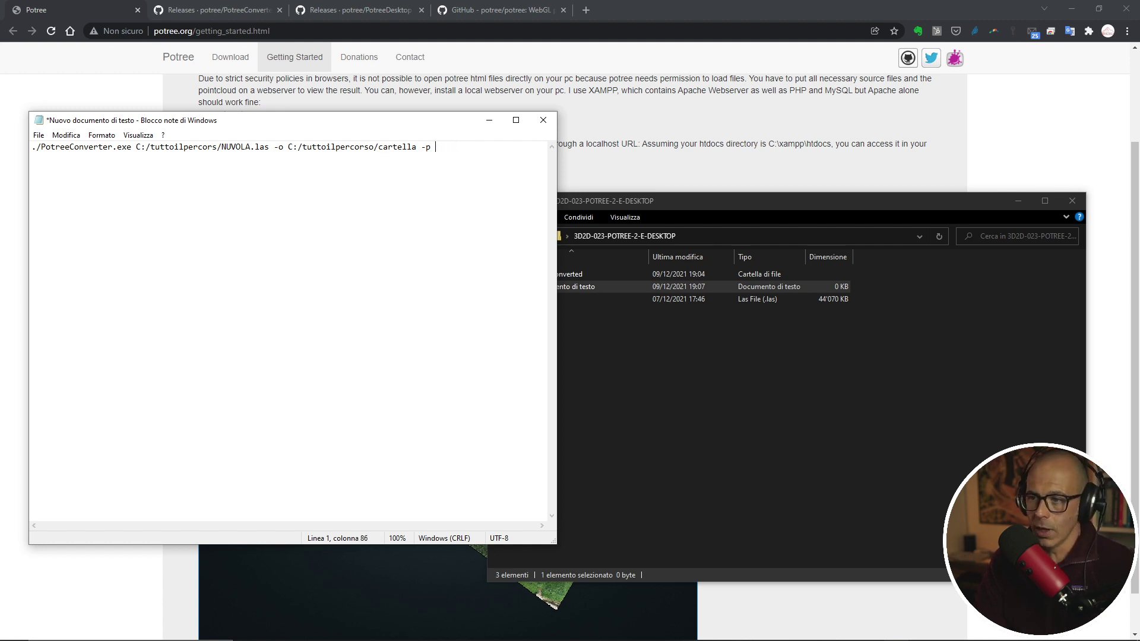
pyautogui.write('nuvol')
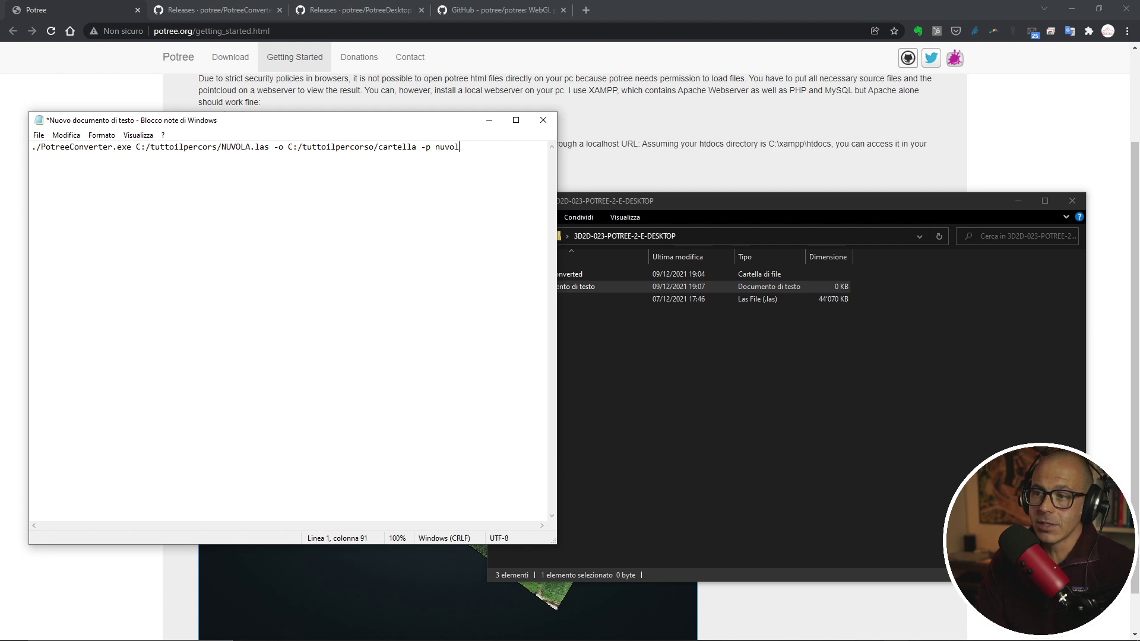
pyautogui.press('BackSpace')
pyautogui.press('BackSpace')
pyautogui.press('BackSpace')
pyautogui.press('BackSpace')
pyautogui.press('BackSpace')
# Enter progetto as the page name after the -p option.
pyautogui.write('pr')
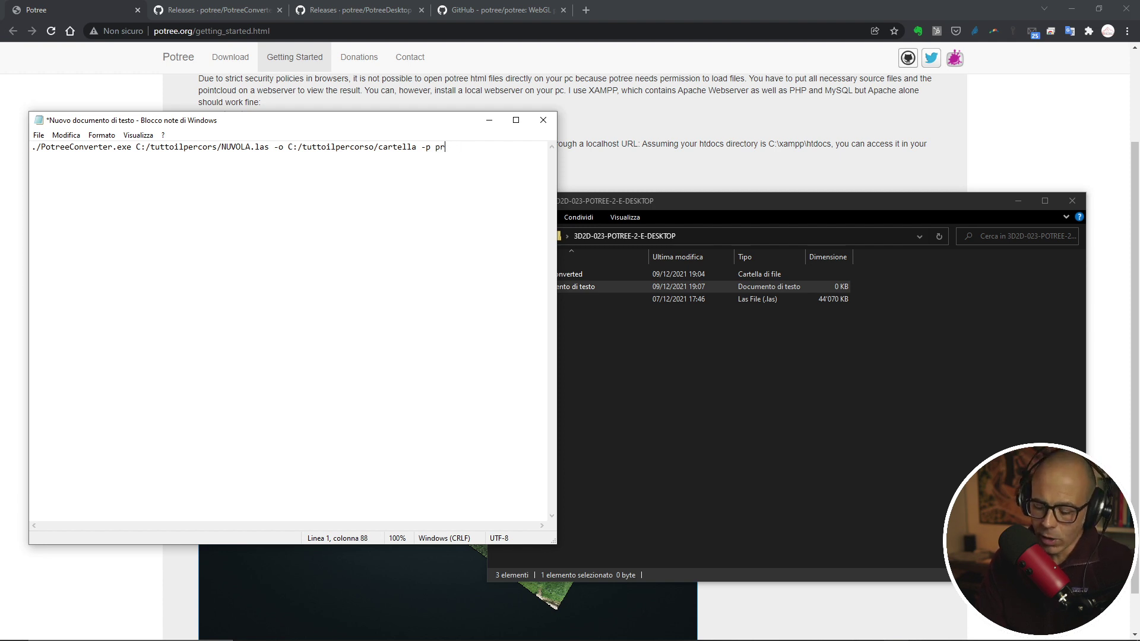
pyautogui.write('ogetto')
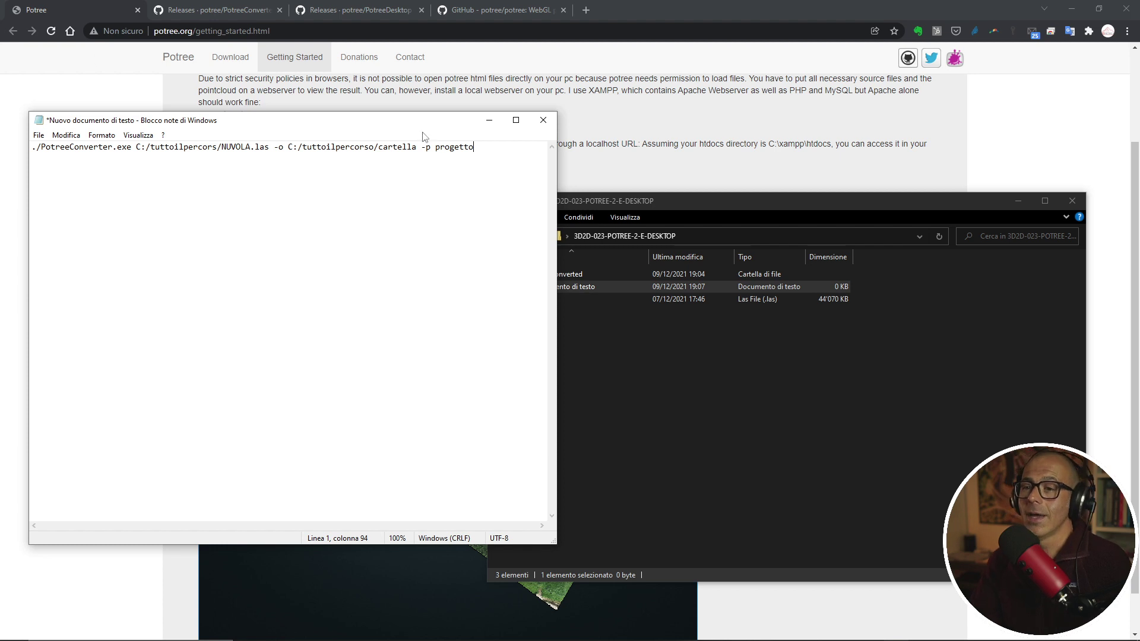
# Move the Notepad window aside over the Potree page and close the text document without saving the changes.
pyautogui.moveTo(339, 123); pyautogui.dragTo(412, 167)
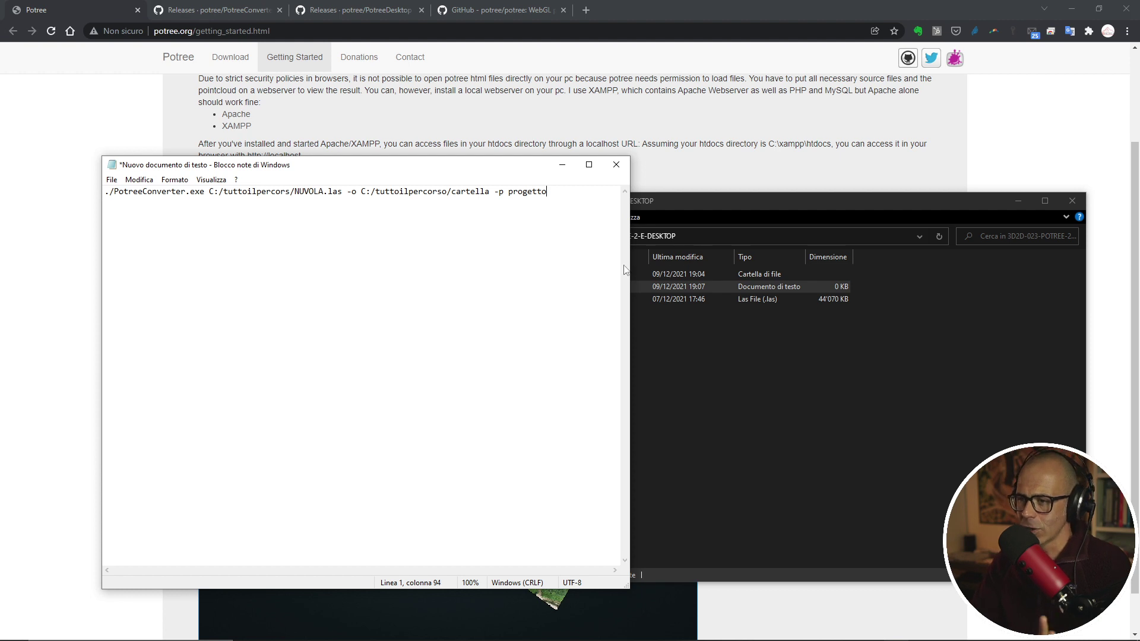
pyautogui.moveTo(492, 168); pyautogui.dragTo(570, 194)
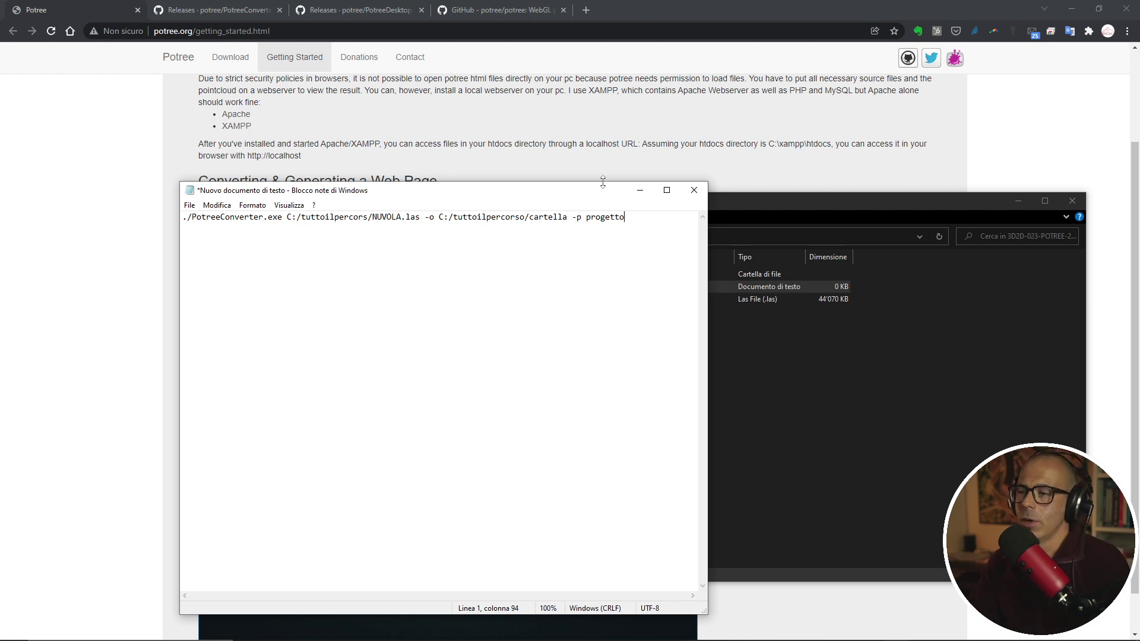
pyautogui.click(694, 190)
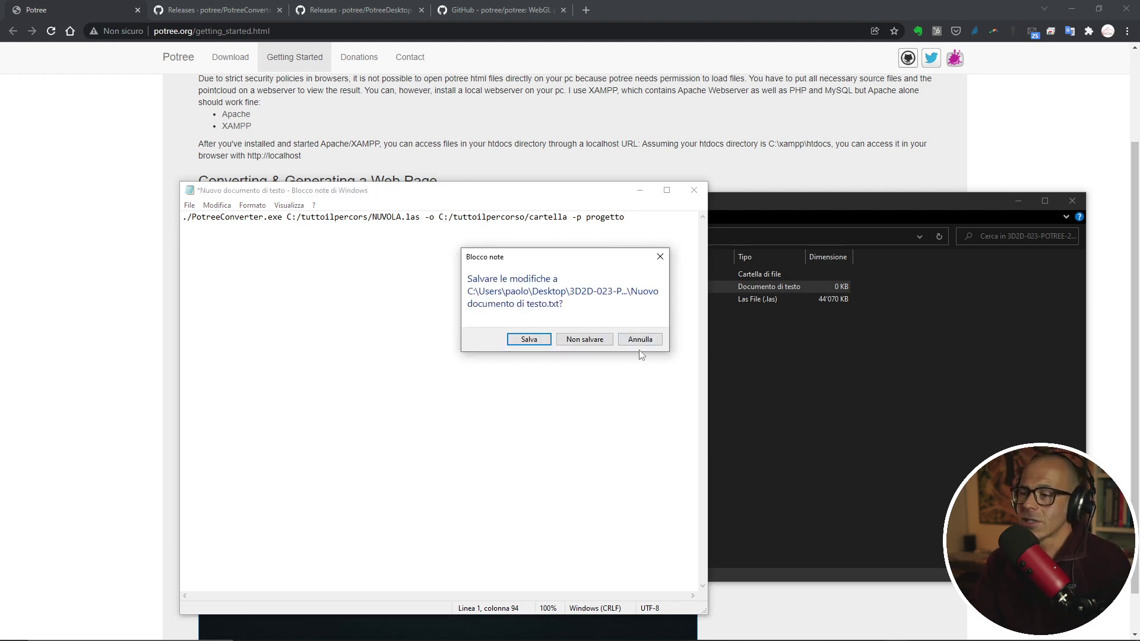
pyautogui.click(585, 340)
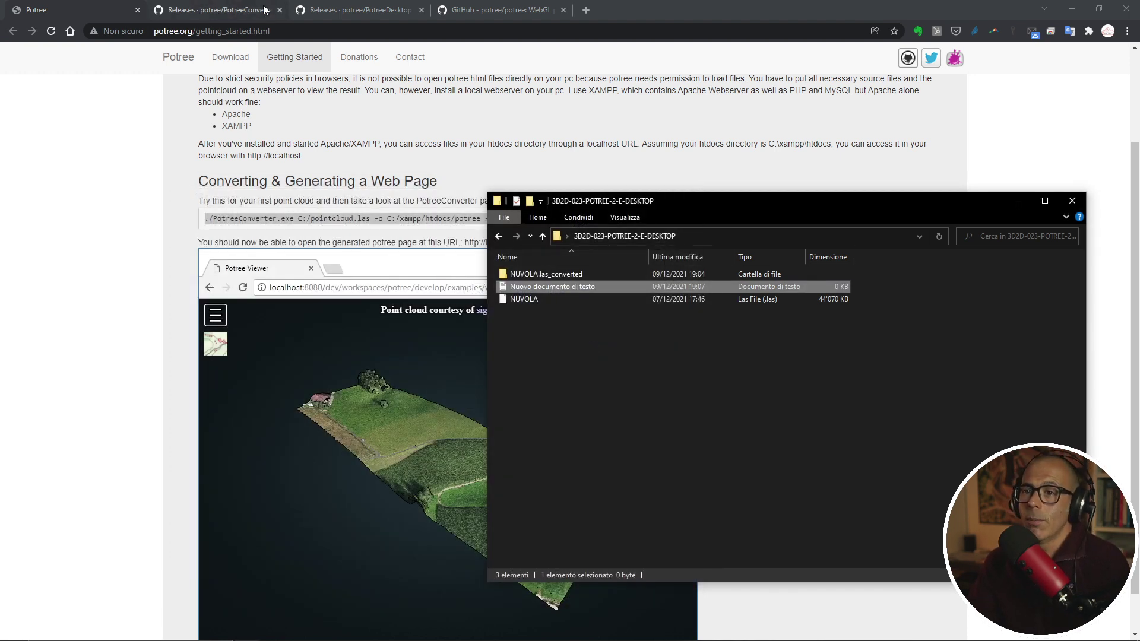
# Revisit the Potree README and PotreeDesktop releases on GitHub, and open the PotreeDesktop_1.8_windows_x64 folder from the desktop.
pyautogui.click(343, 10)
pyautogui.click(480, 11)
pyautogui.scroll(-2, 475, 422)
pyautogui.scroll(1, 217, 300)
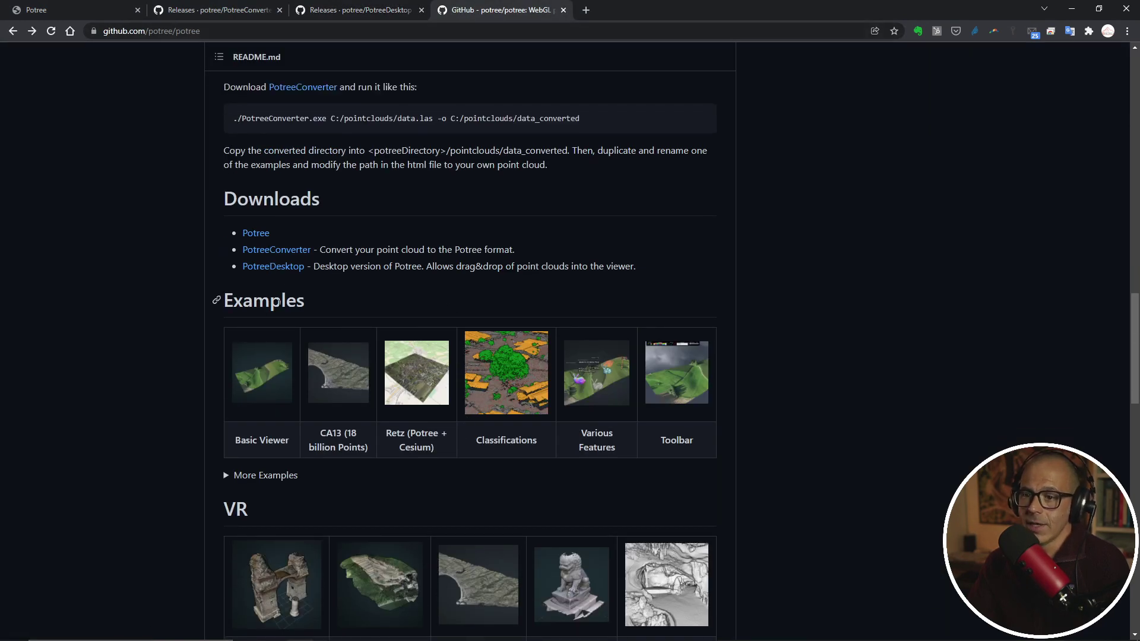
pyautogui.click(355, 10)
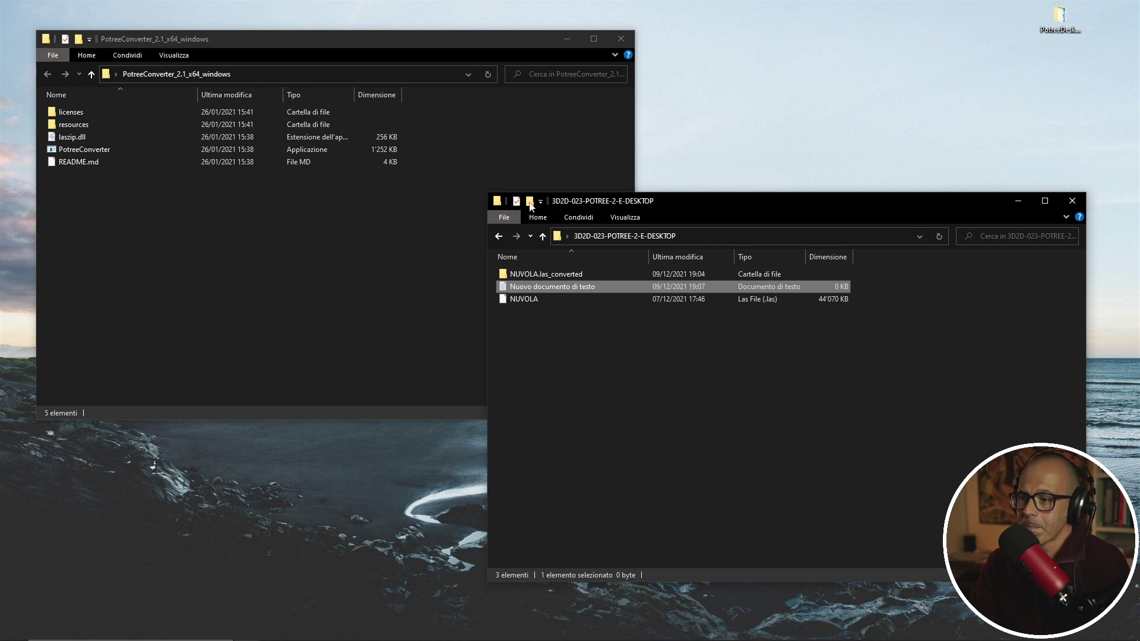
pyautogui.doubleClick(1061, 17)
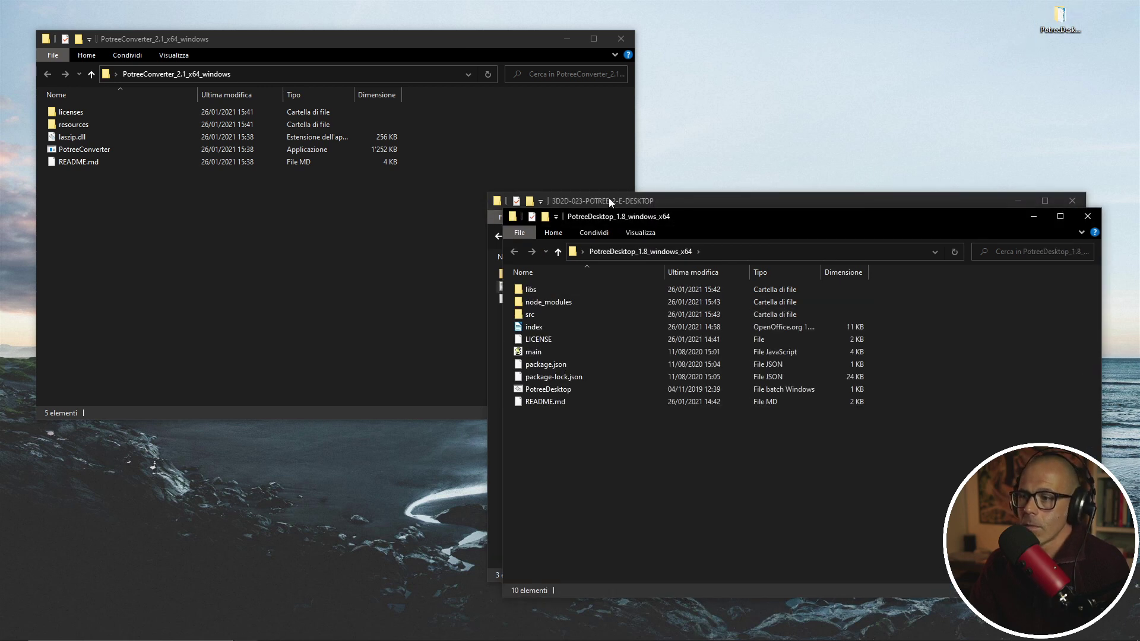
# Launch PotreeDesktop from the PotreeDesktop_1.8_windows_x64 folder and move its viewer window clear of the screen's upper edge.
pyautogui.moveTo(694, 214); pyautogui.dragTo(271, 188)
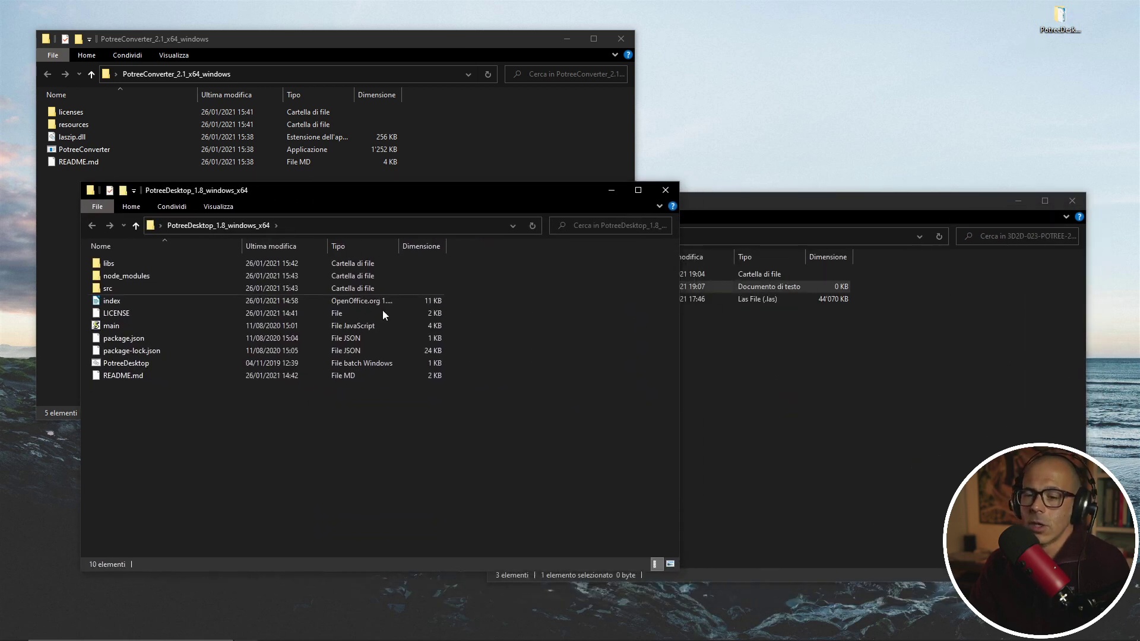
pyautogui.doubleClick(131, 364)
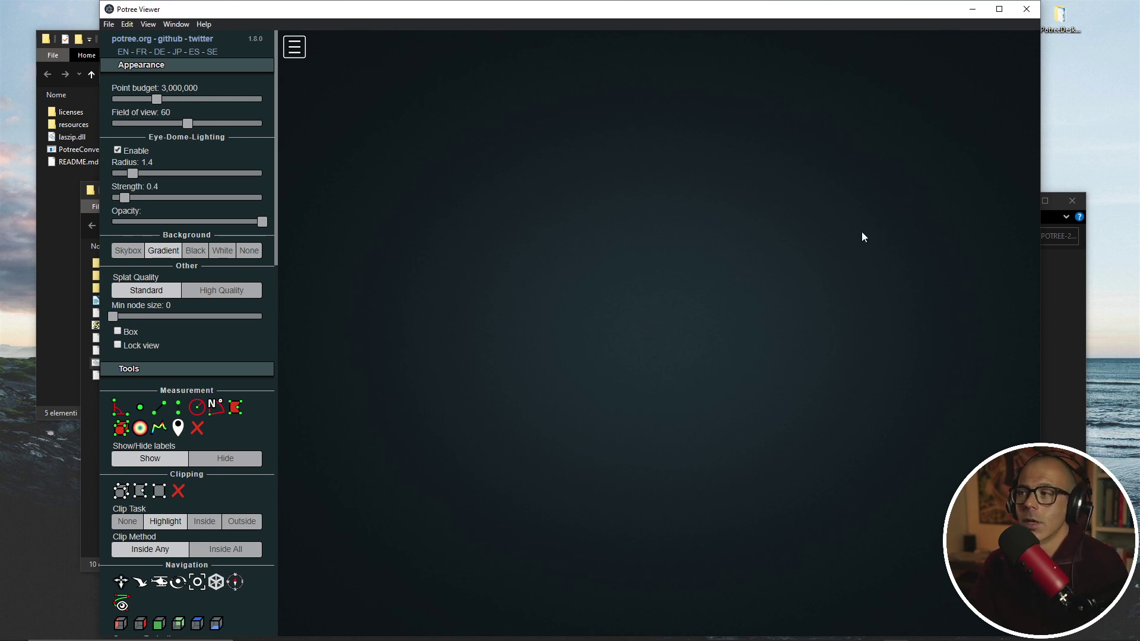
pyautogui.moveTo(216, 4); pyautogui.dragTo(288, 79)
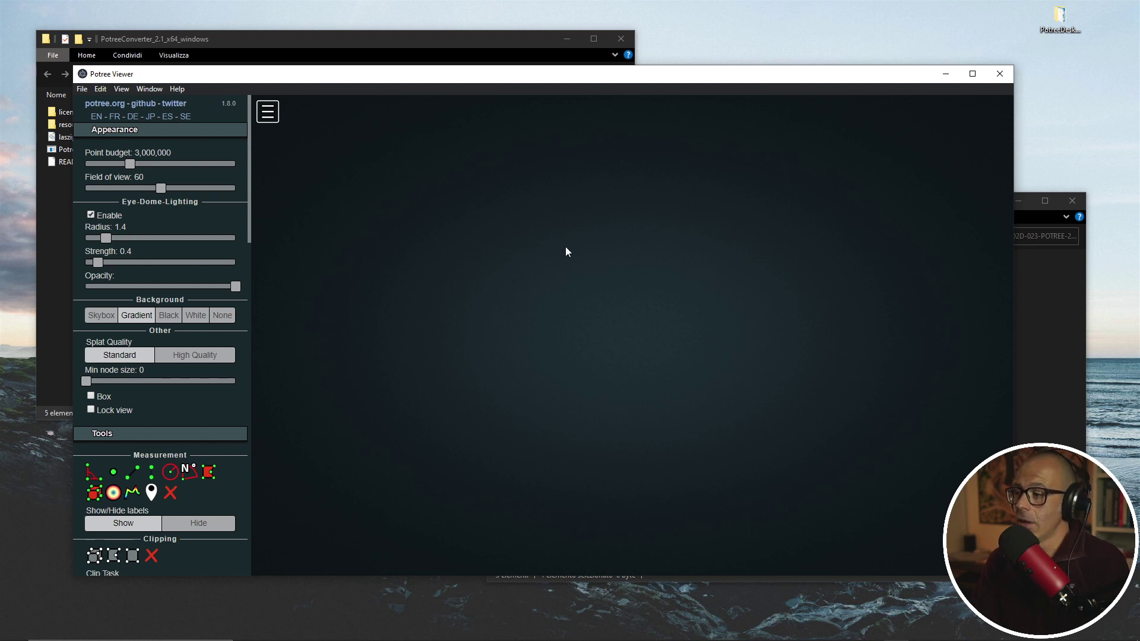
# Load metadata.json from the NUVOLA.las_converted folder into the Potree viewer and inspect the point cloud up close.
pyautogui.click(1067, 391)
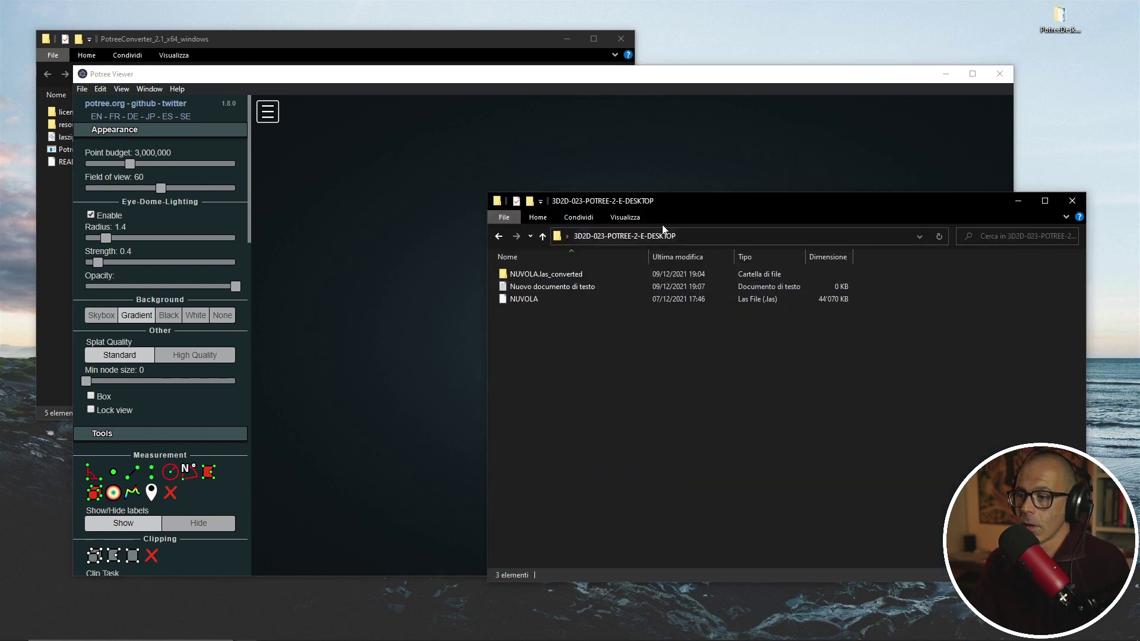
pyautogui.doubleClick(547, 275)
pyautogui.moveTo(547, 289); pyautogui.dragTo(410, 269)
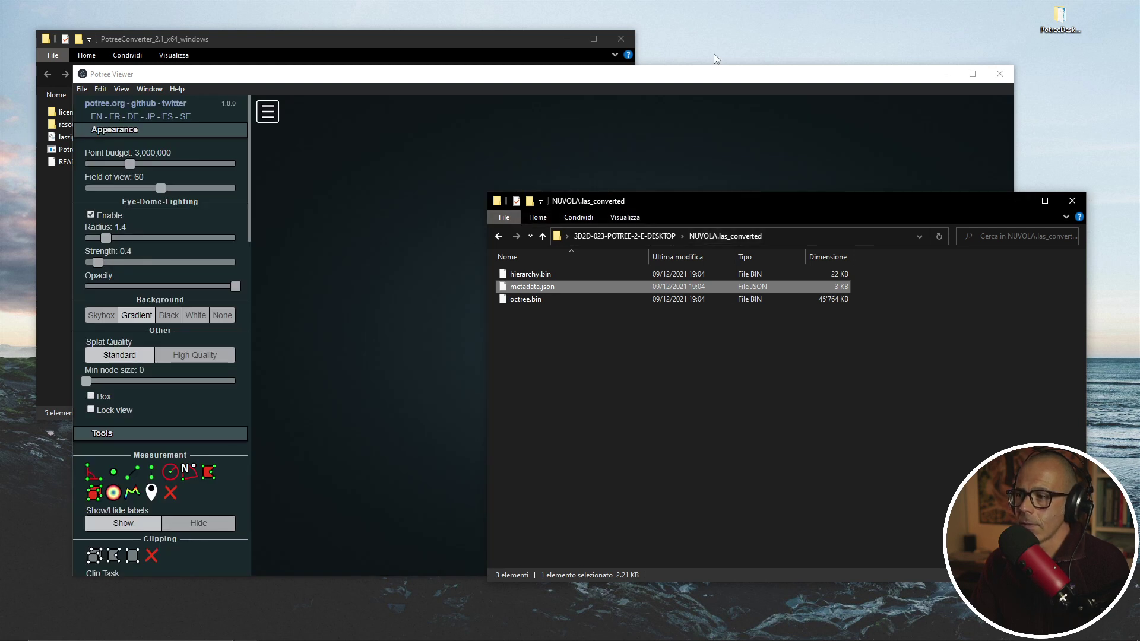
pyautogui.click(705, 83)
pyautogui.moveTo(631, 322); pyautogui.dragTo(764, 321)
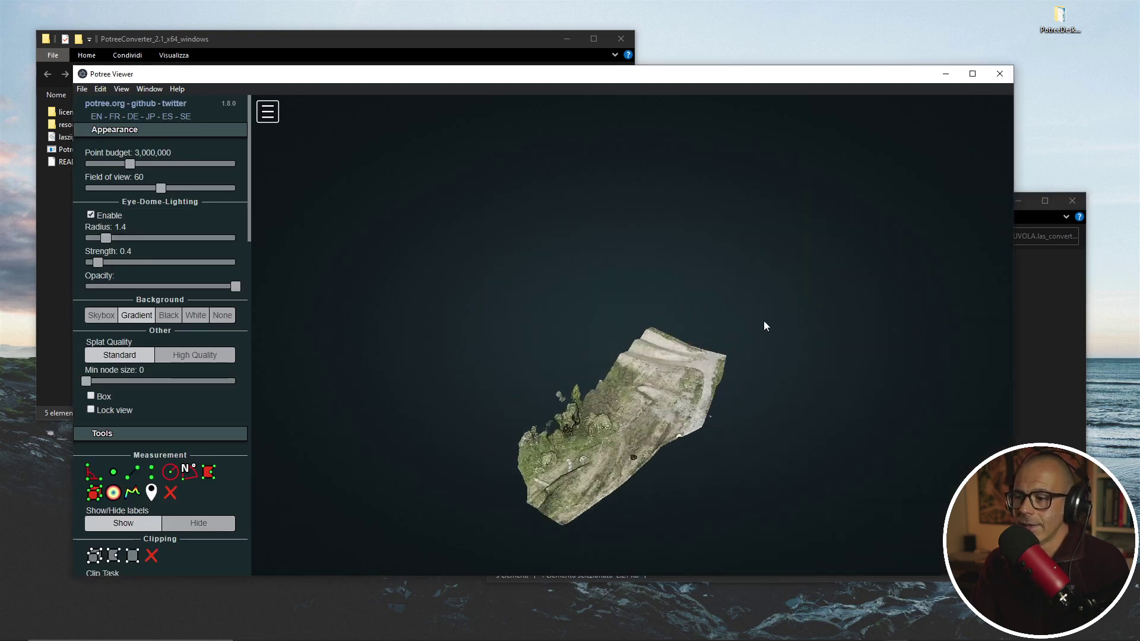
pyautogui.scroll(5, 664, 421)
pyautogui.moveTo(675, 451); pyautogui.dragTo(722, 339)
pyautogui.scroll(6, 668, 326)
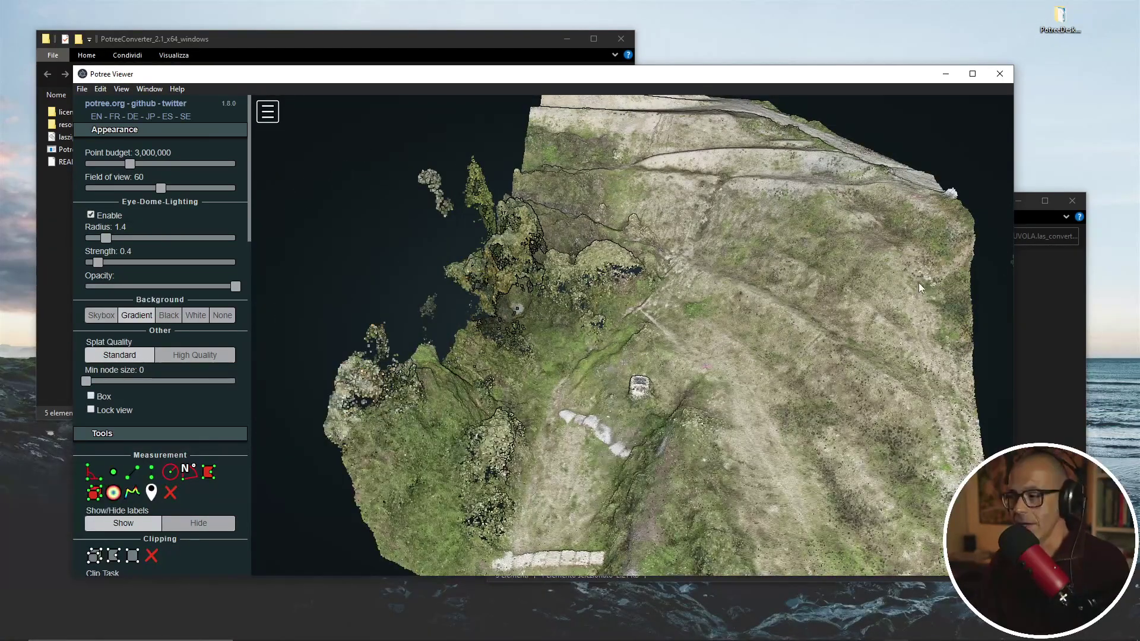
pyautogui.click(1035, 343)
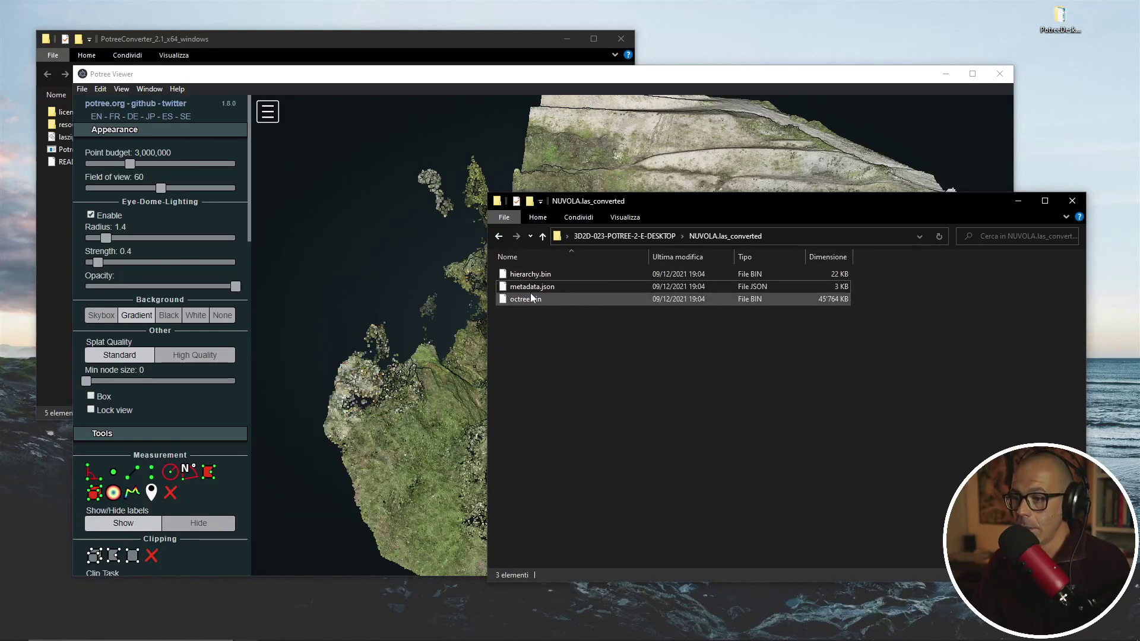
pyautogui.click(626, 80)
pyautogui.moveTo(594, 255); pyautogui.dragTo(447, 252)
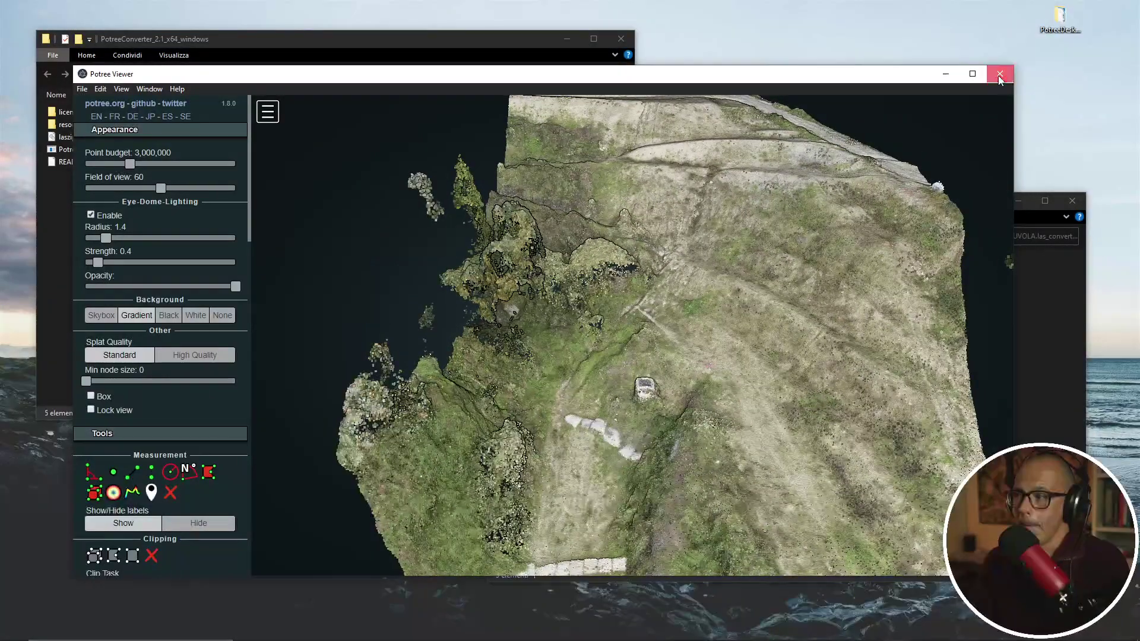
# Restart PotreeDesktop with an empty scene, with the file window back at the 3D2D-023-POTREE-2-E-DESKTOP folder.
pyautogui.click(1000, 74)
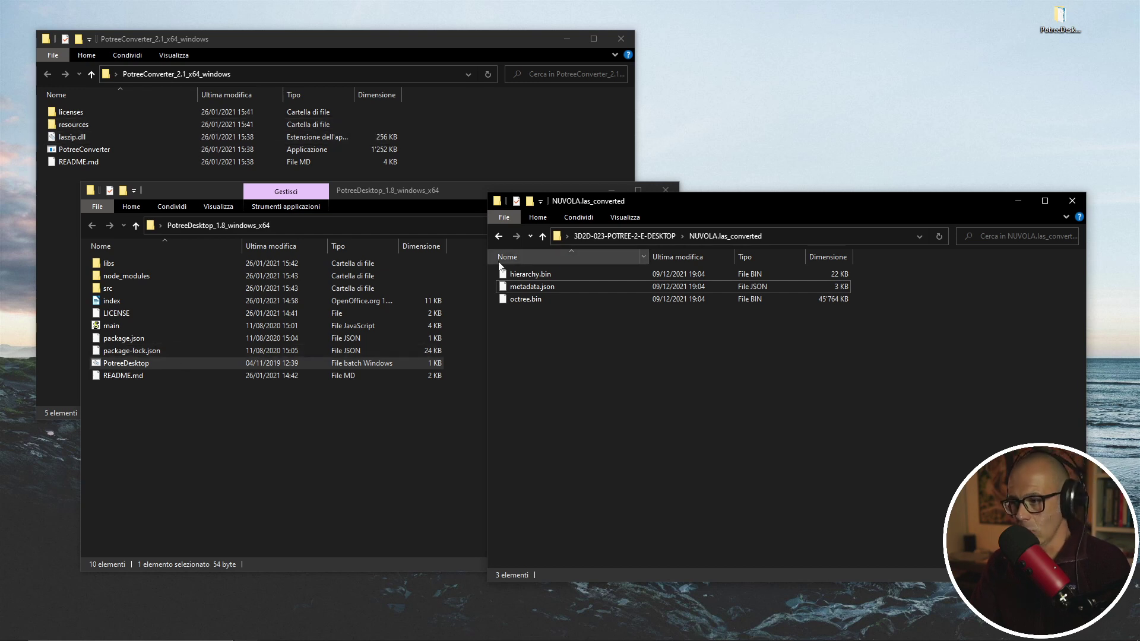
pyautogui.click(625, 237)
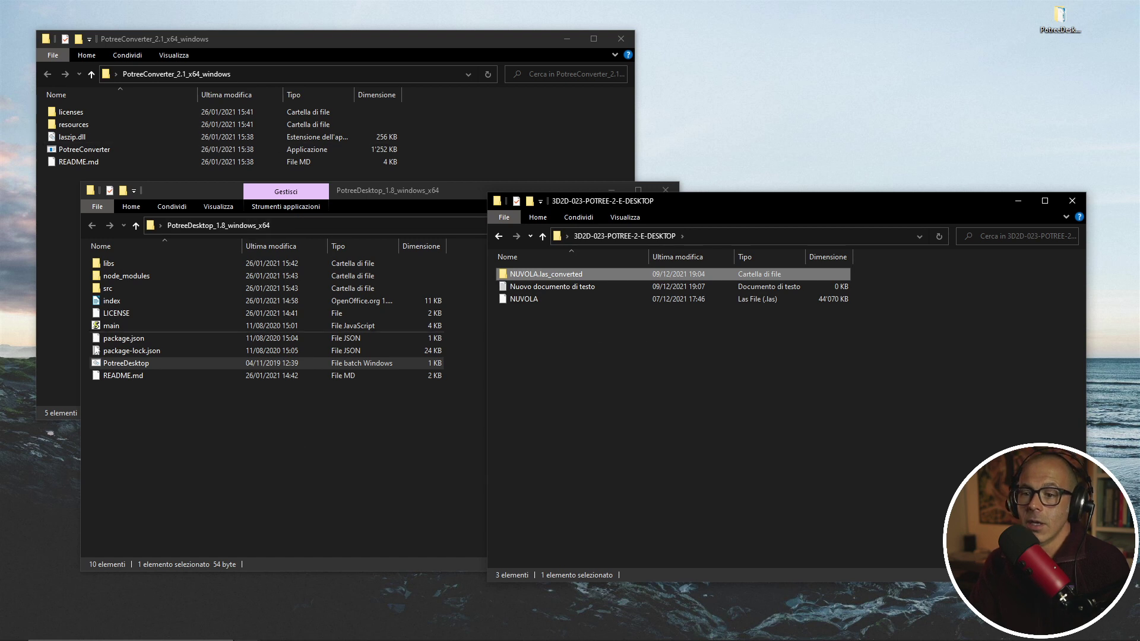
pyautogui.doubleClick(118, 363)
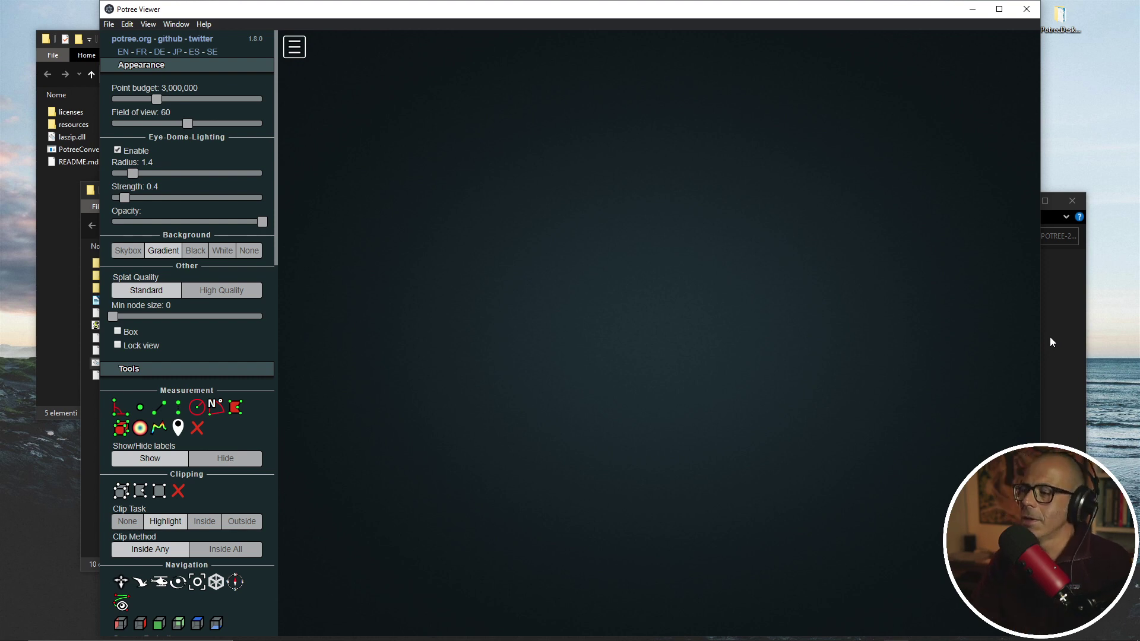
# Resize and arrange the Potree viewer and the 3D2D-023-POTREE-2-E-DESKTOP folder window side by side.
pyautogui.click(1052, 342)
pyautogui.moveTo(520, 298)
pyautogui.mouseDown()
pyautogui.moveTo(429, 287)
pyautogui.moveTo(527, 297)
pyautogui.moveTo(522, 307)
pyautogui.mouseUp()
pyautogui.moveTo(475, 3); pyautogui.dragTo(418, 8)
pyautogui.moveTo(986, 7); pyautogui.dragTo(703, 46)
pyautogui.click(809, 199)
pyautogui.moveTo(487, 360); pyautogui.dragTo(847, 362)
pyautogui.moveTo(948, 206); pyautogui.dragTo(966, 93)
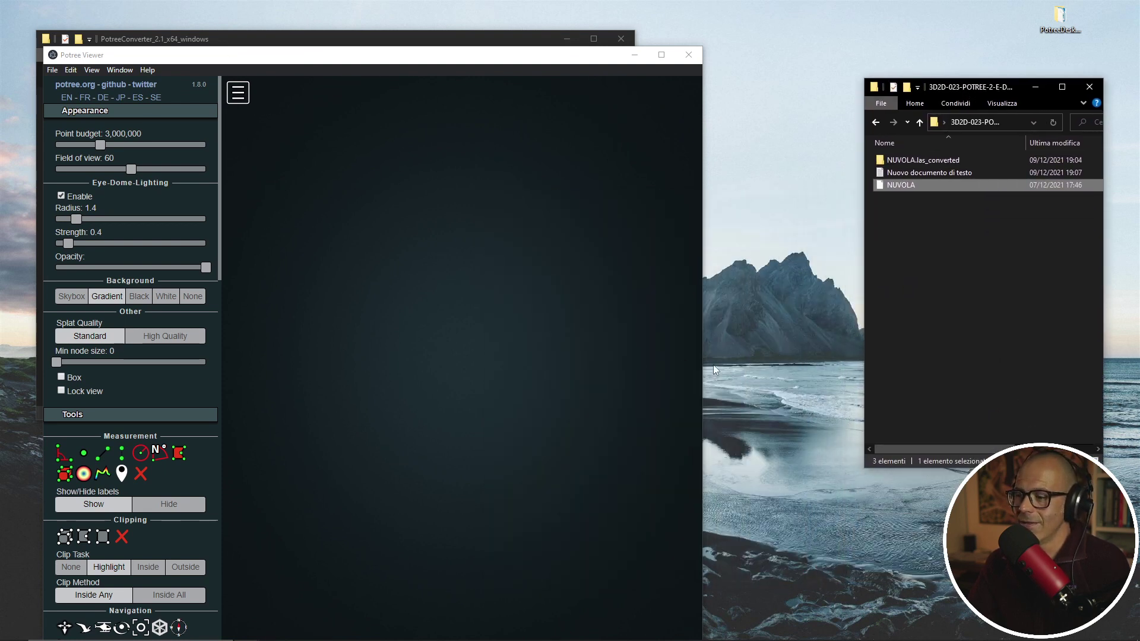
pyautogui.moveTo(703, 358); pyautogui.dragTo(850, 338)
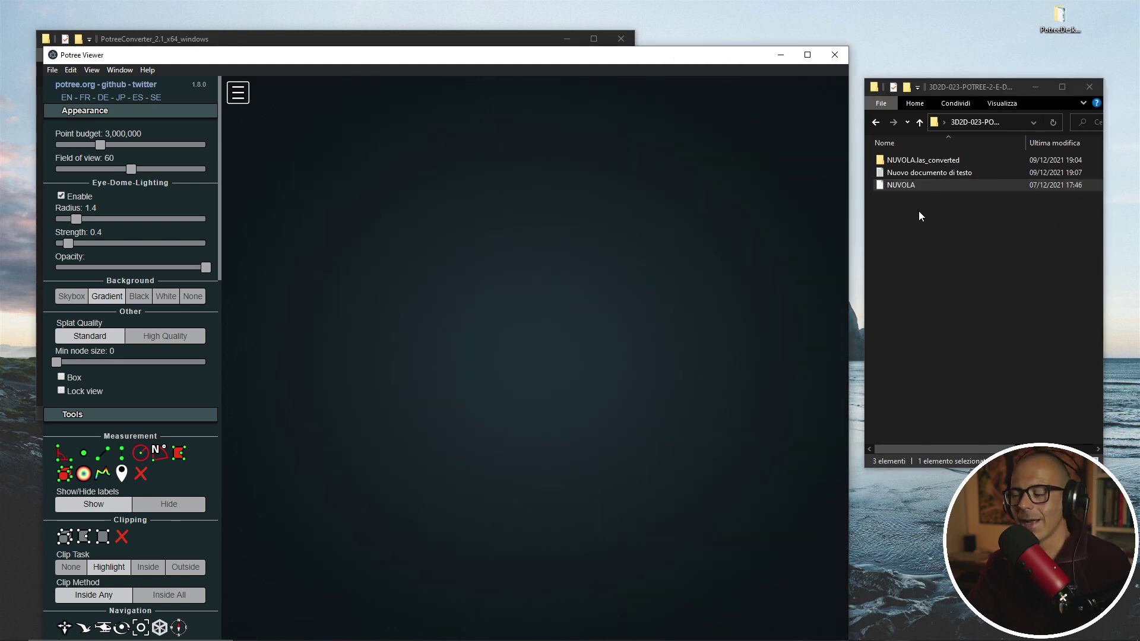
# Add the NUVOLA LAS file to the viewer for conversion and change the target directory's folder name to NUVOLA_conv.
pyautogui.moveTo(901, 185); pyautogui.dragTo(464, 245)
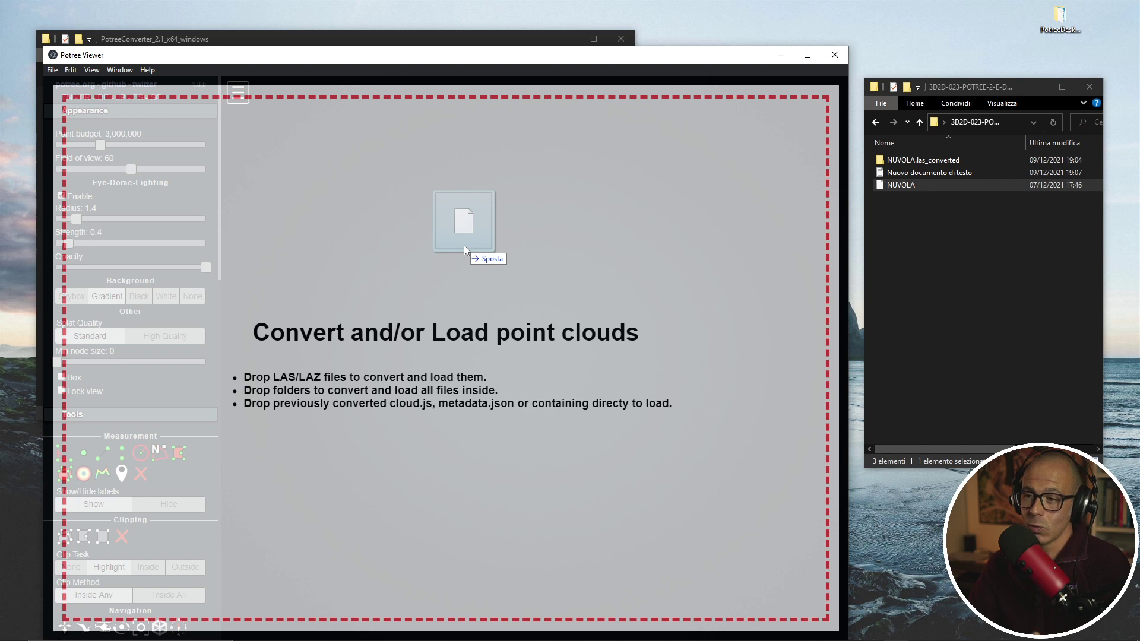
pyautogui.moveTo(464, 245); pyautogui.dragTo(465, 245)
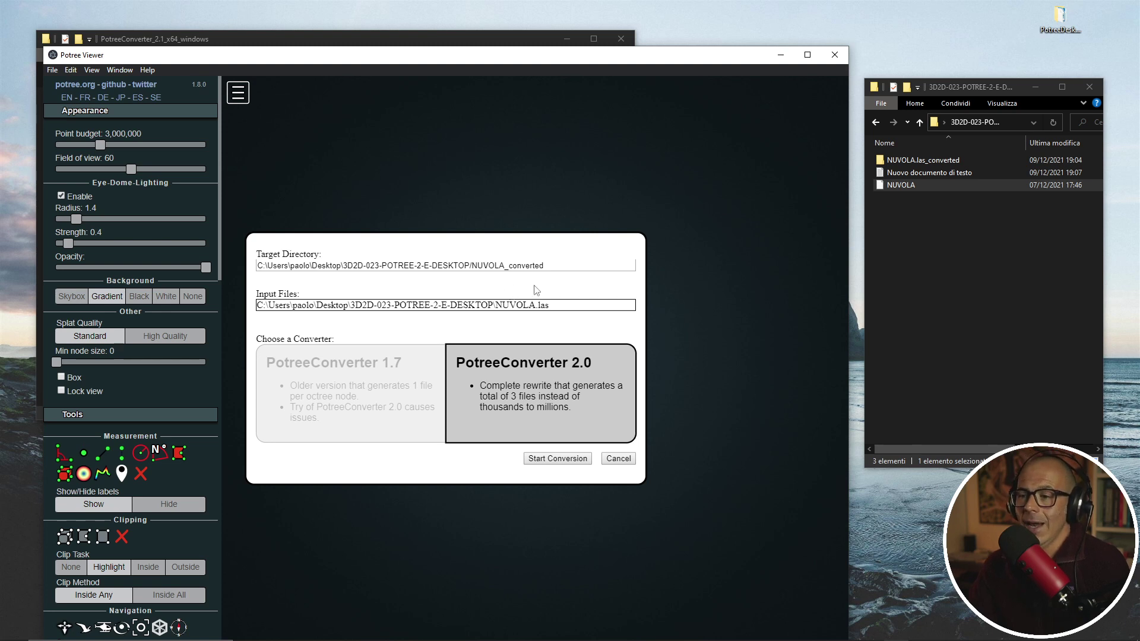
pyautogui.moveTo(556, 266); pyautogui.dragTo(514, 266)
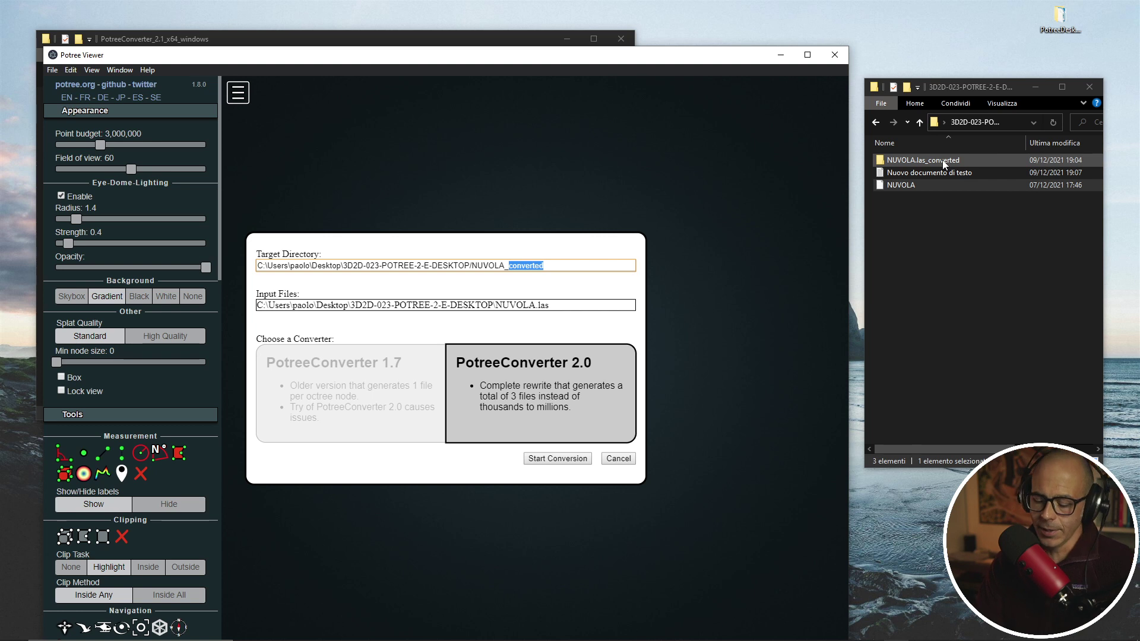
pyautogui.write('conv')
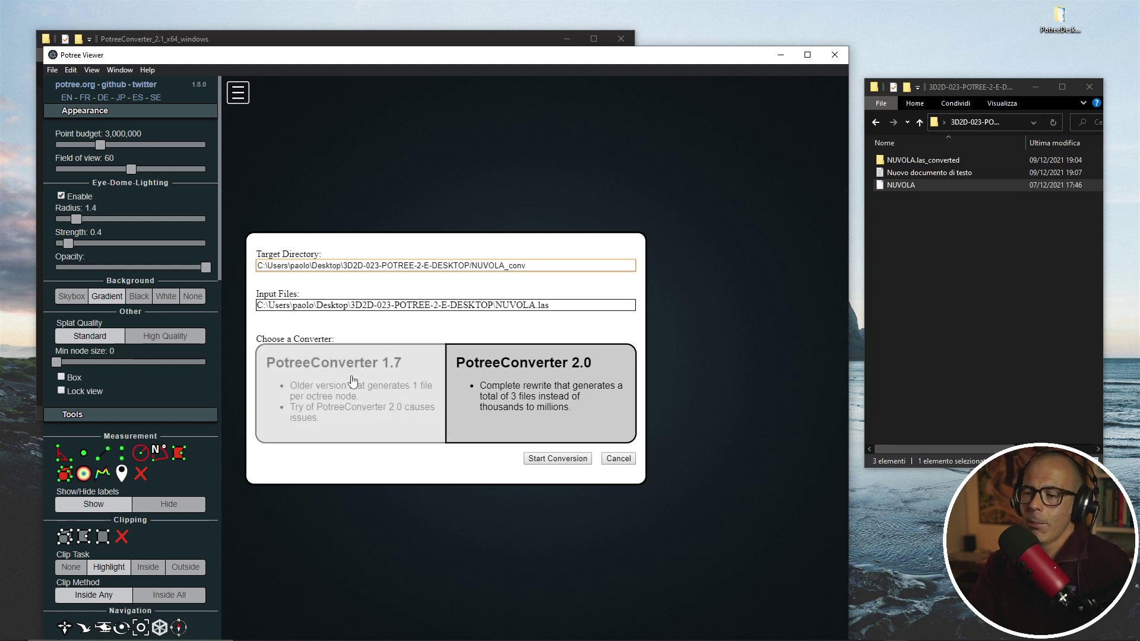
# Choose PotreeConverter 2.0 as the converter and start the conversion.
pyautogui.click(354, 380)
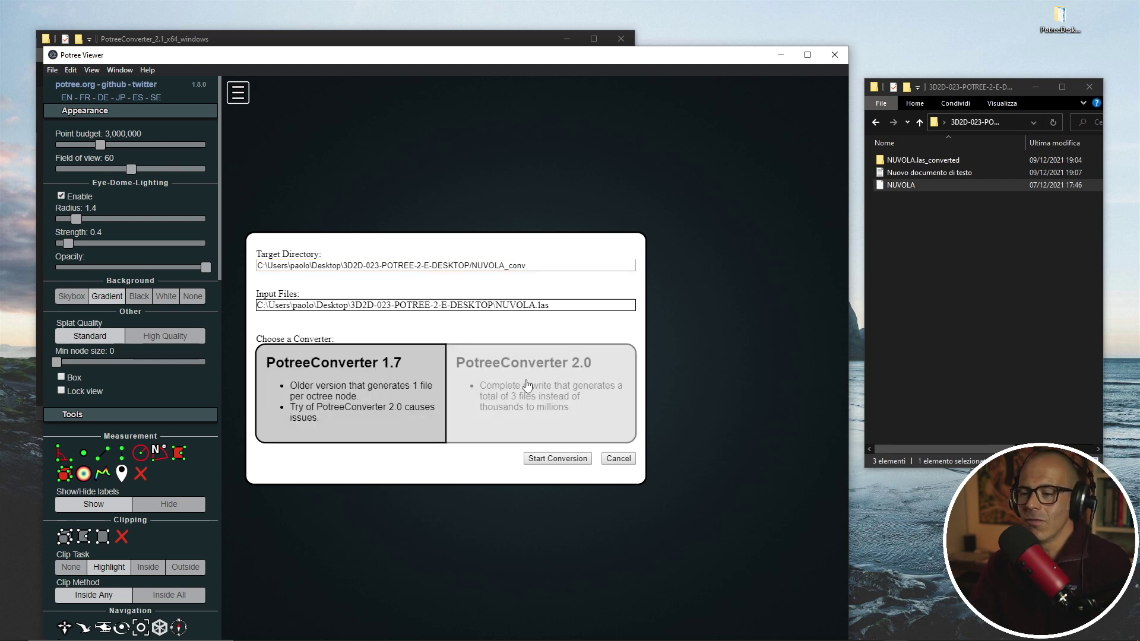
pyautogui.click(528, 384)
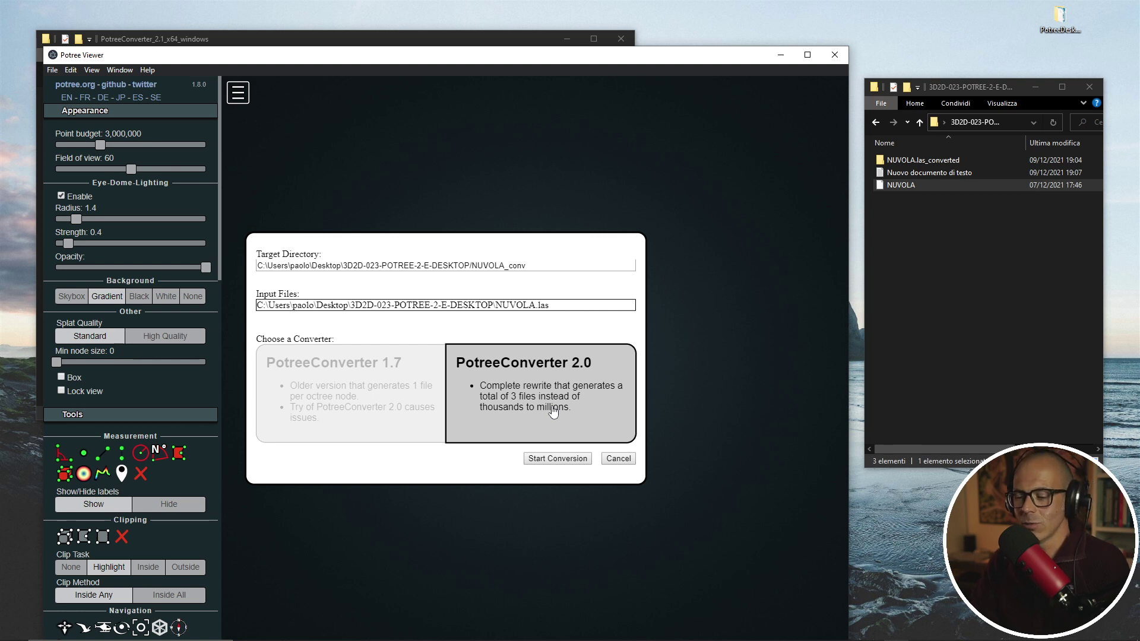
pyautogui.click(555, 460)
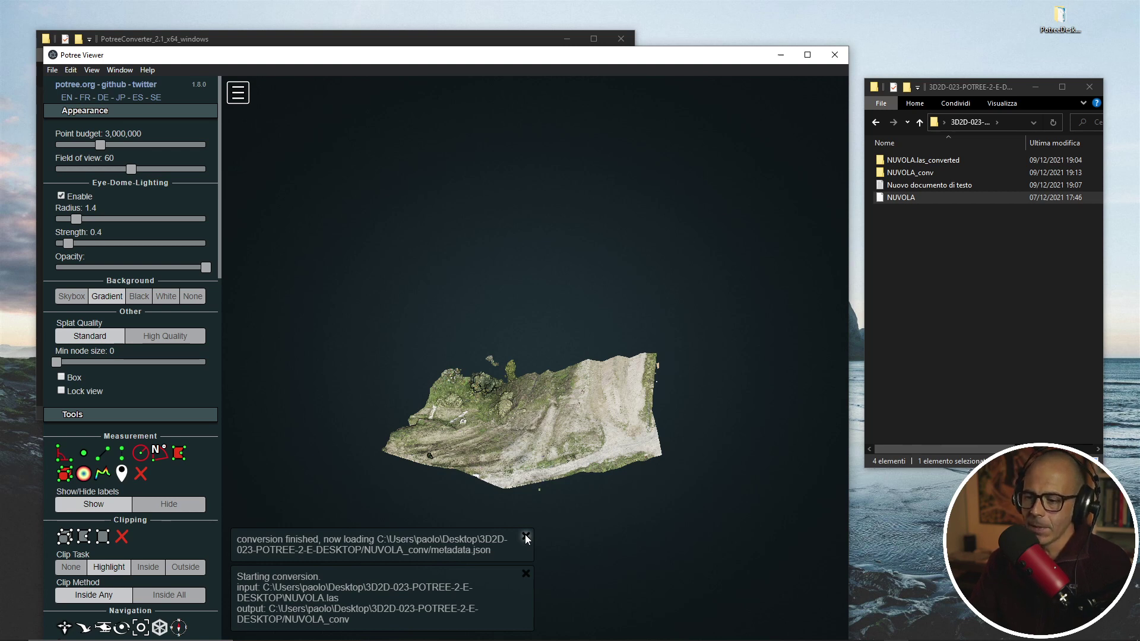
# Dismiss the two conversion messages and maximize the Potree viewer window.
pyautogui.click(527, 538)
pyautogui.click(526, 576)
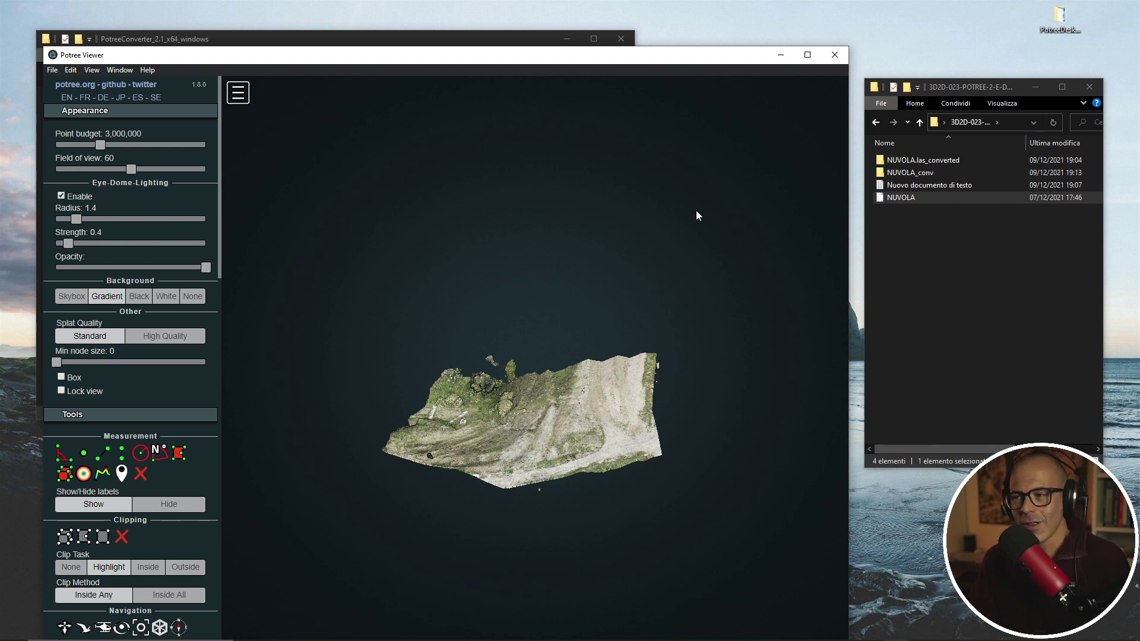
pyautogui.click(807, 55)
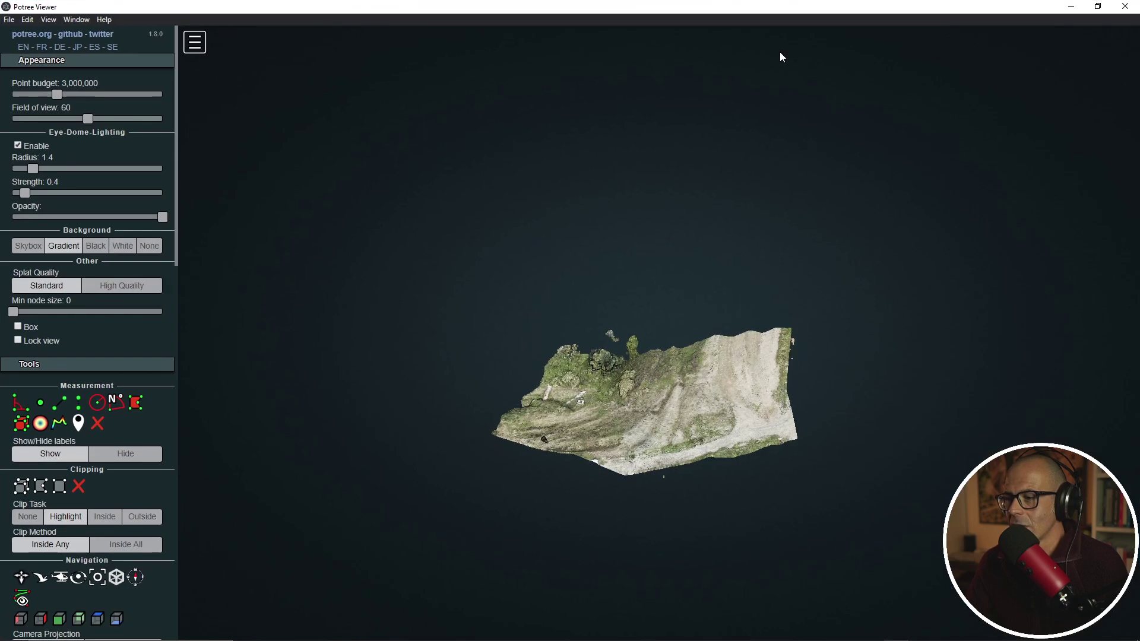
# Examine the terrain and vegetation of the converted point cloud from closer viewpoints.
pyautogui.moveTo(548, 426); pyautogui.dragTo(695, 413)
pyautogui.scroll(5, 689, 422)
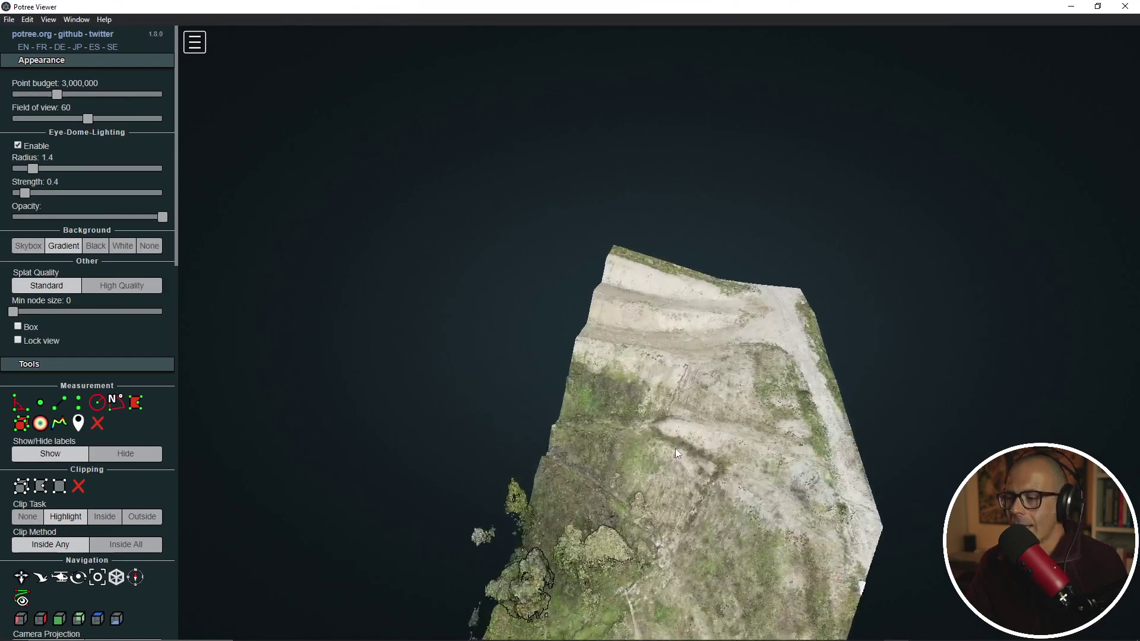
pyautogui.moveTo(636, 451); pyautogui.dragTo(600, 380)
pyautogui.scroll(6, 594, 387)
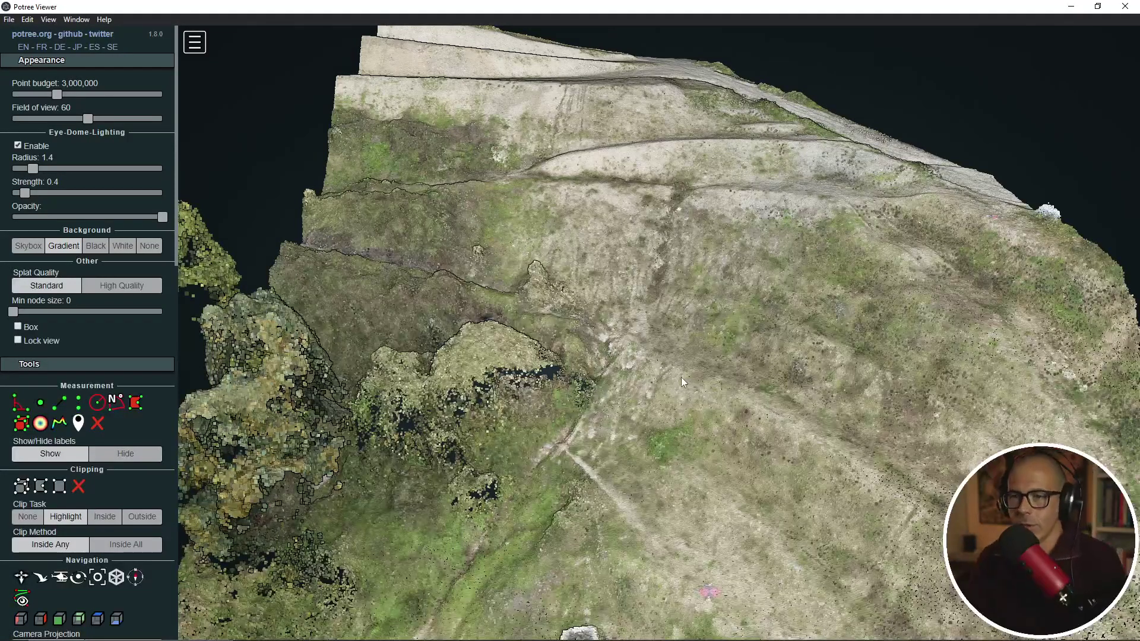
pyautogui.scroll(-3, 672, 288)
pyautogui.scroll(-3, 677, 314)
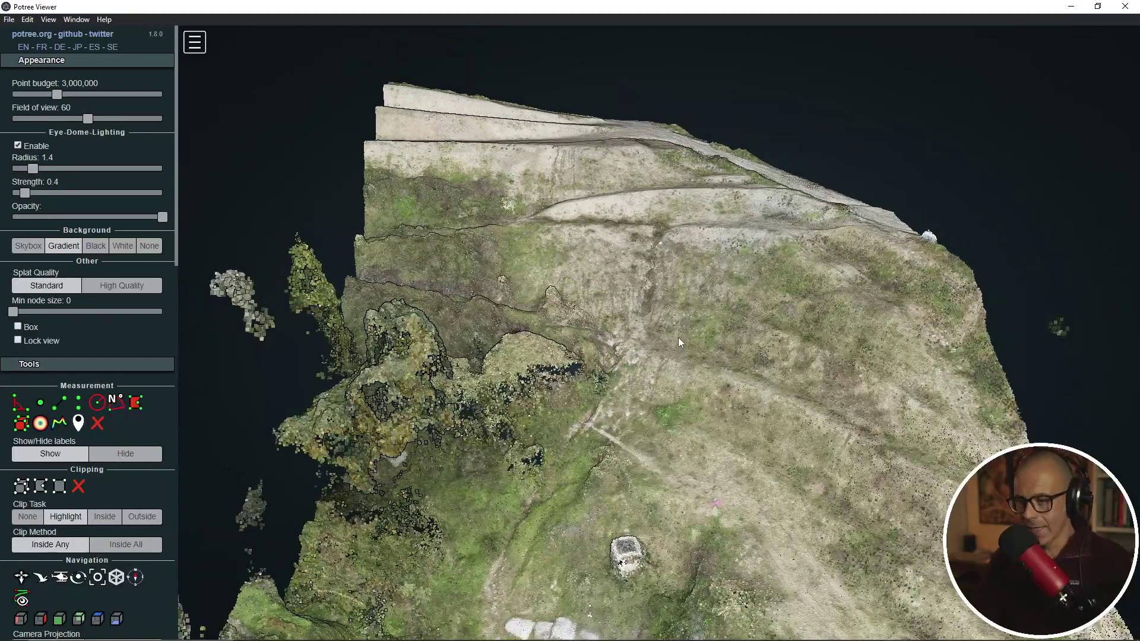
pyautogui.moveTo(680, 343); pyautogui.dragTo(209, 210)
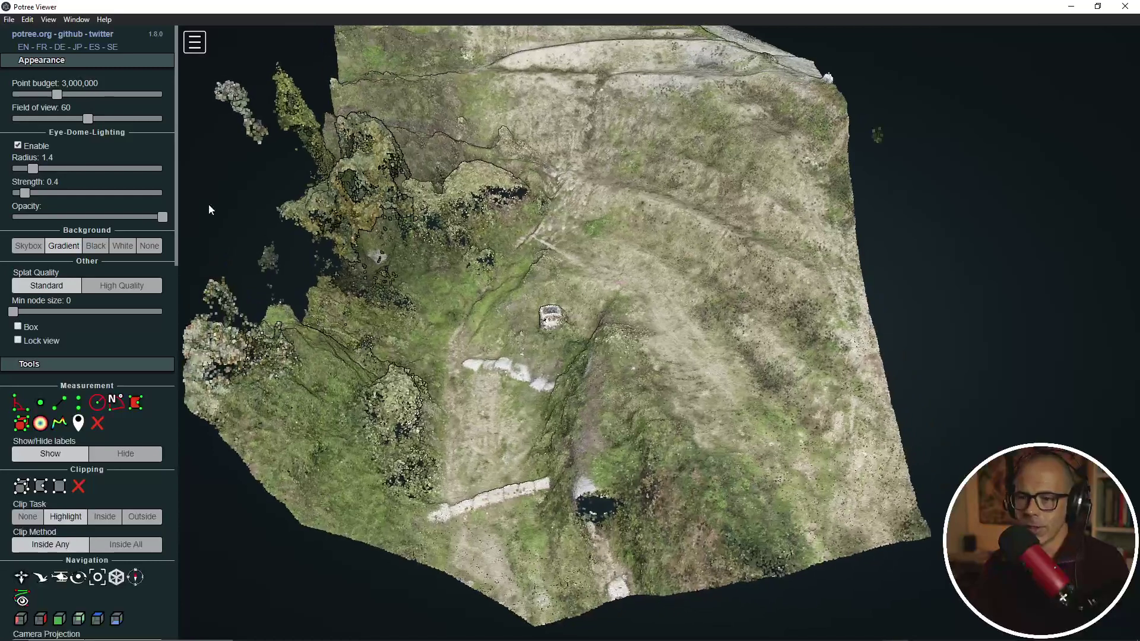
# Measure a point's coordinates beside the white stones and the distance from the low wall to the slope.
pyautogui.click(41, 404)
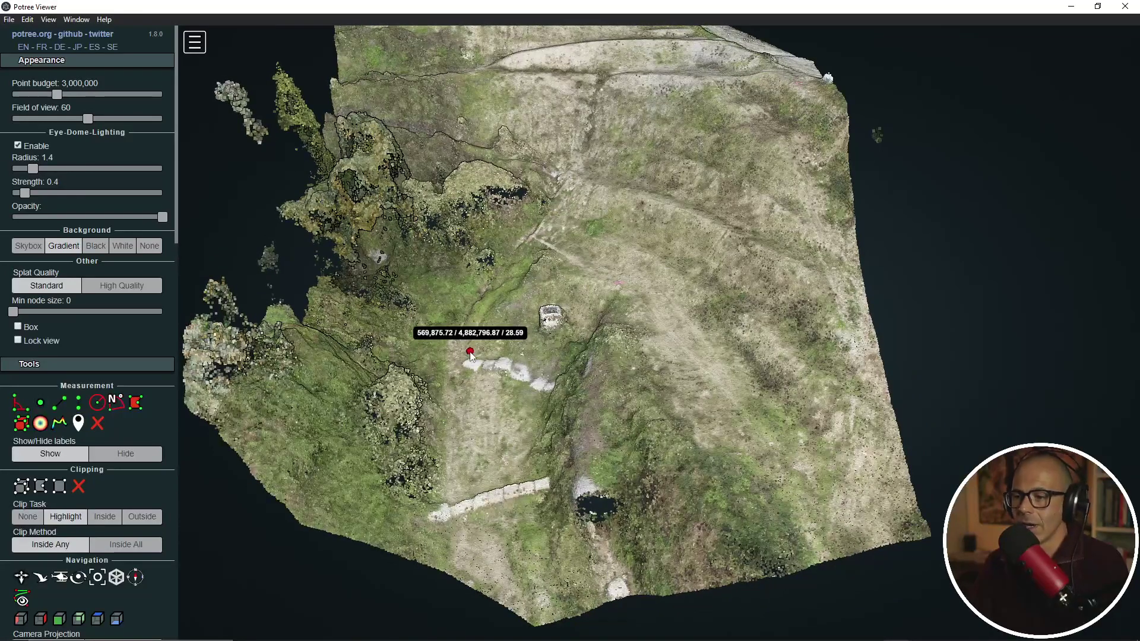
pyautogui.click(59, 403)
pyautogui.click(483, 510)
pyautogui.click(490, 460)
pyautogui.rightClick(490, 460)
pyautogui.moveTo(491, 461); pyautogui.dragTo(651, 291)
# Measure the height difference between the upper terrace edge and the ground between the stones and the low wall.
pyautogui.click(79, 403)
pyautogui.click(646, 74)
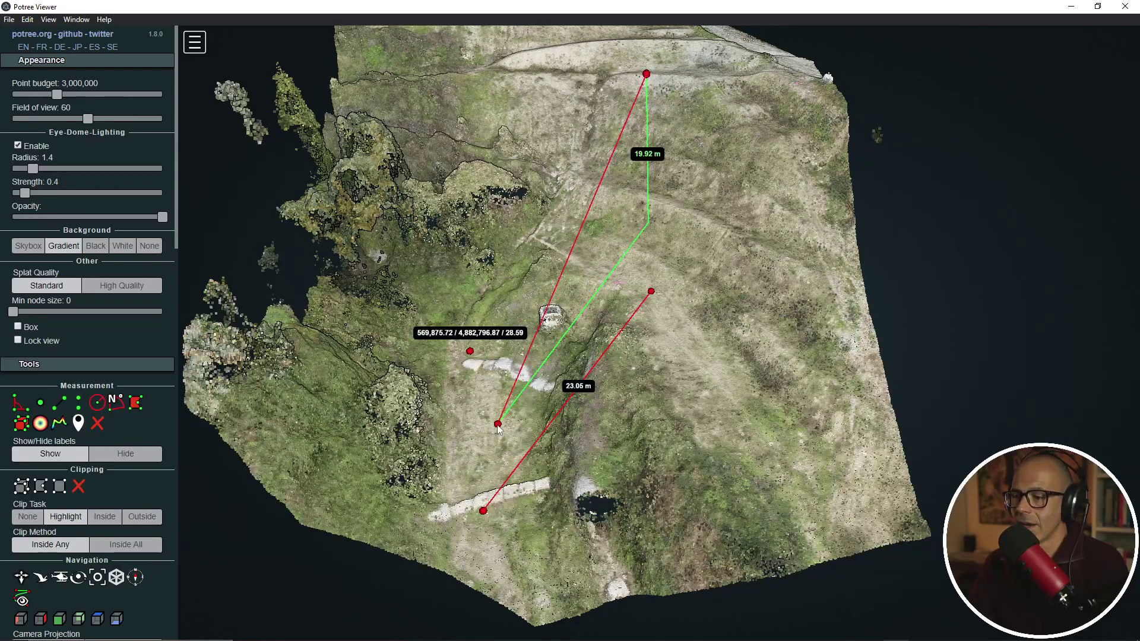
pyautogui.click(498, 424)
# Draw a height profile line from the ground near the stones up the slope, and view its 2D profile.
pyautogui.click(60, 423)
pyautogui.click(496, 406)
pyautogui.click(748, 209)
pyautogui.rightClick(749, 209)
pyautogui.scroll(-8, 57, 544)
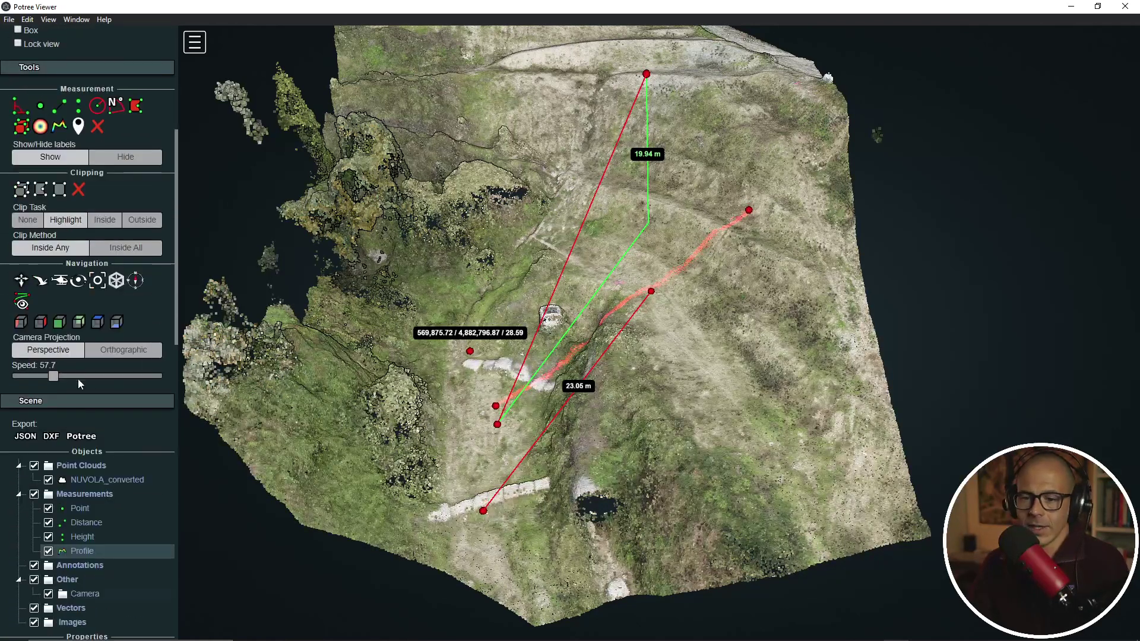
pyautogui.click(57, 563)
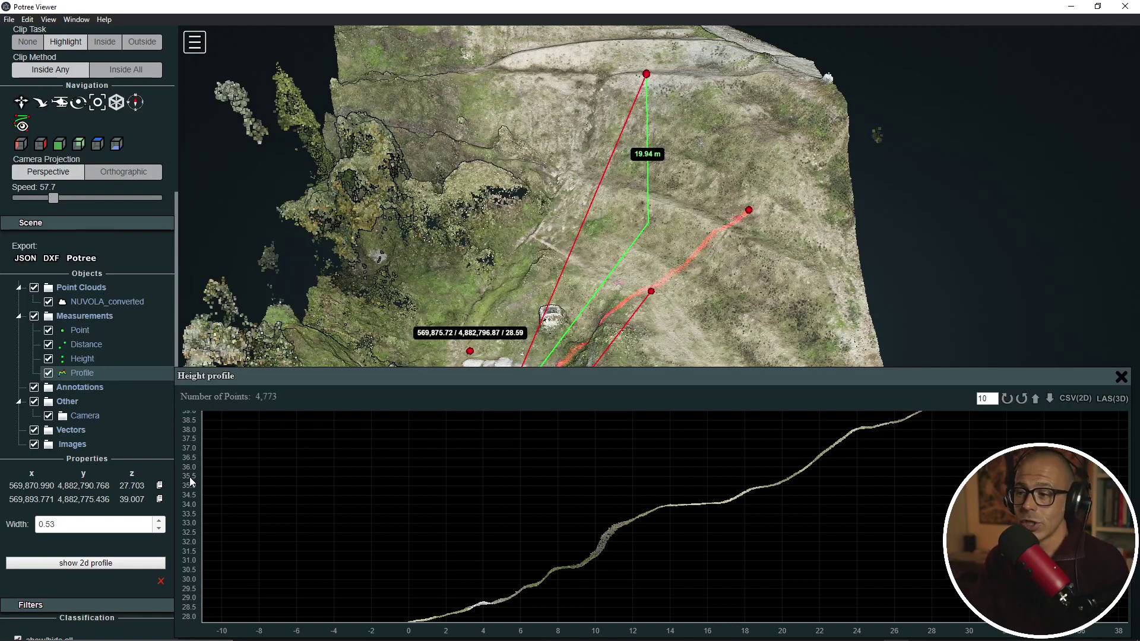
pyautogui.click(1121, 378)
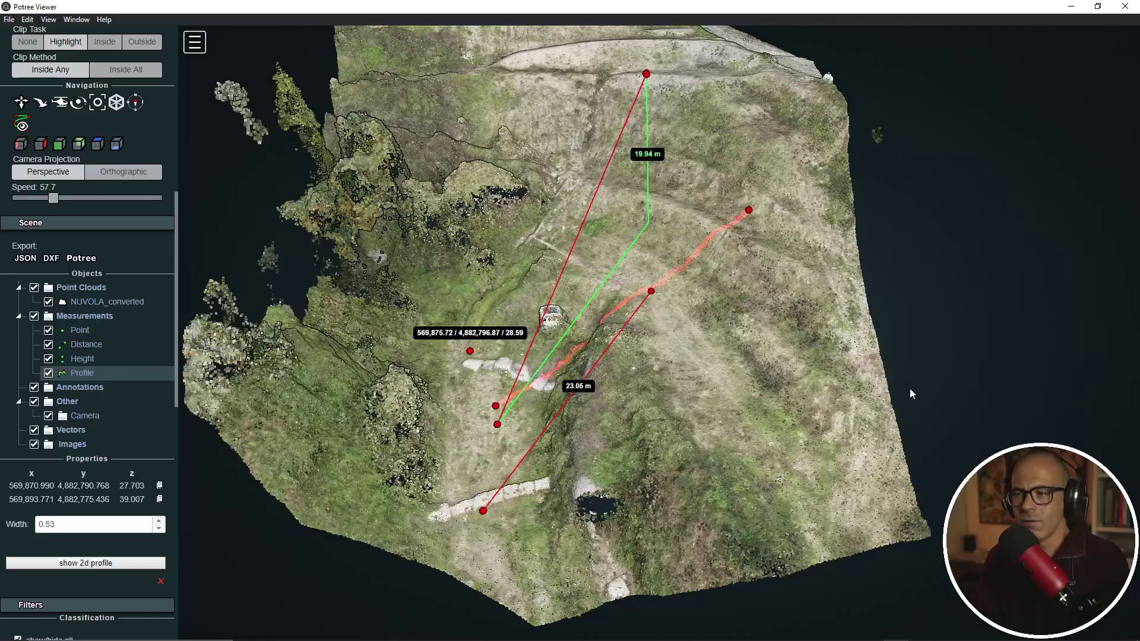
# Close the Potree viewer, relaunch PotreeDesktop with an empty scene and reposition its window.
pyautogui.click(1124, 6)
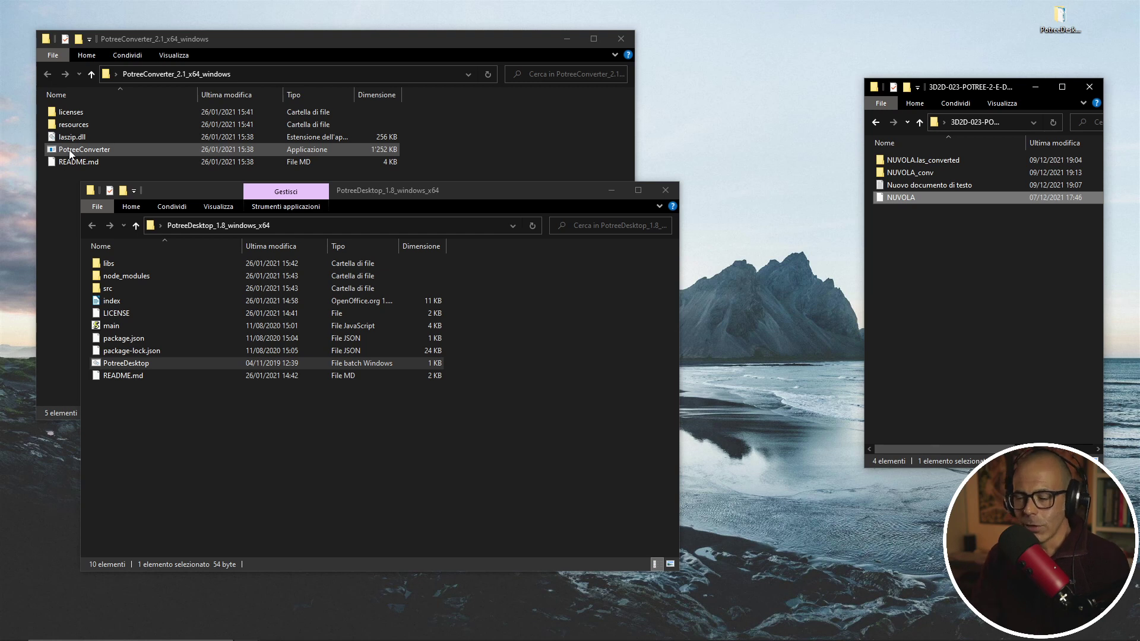
pyautogui.doubleClick(137, 363)
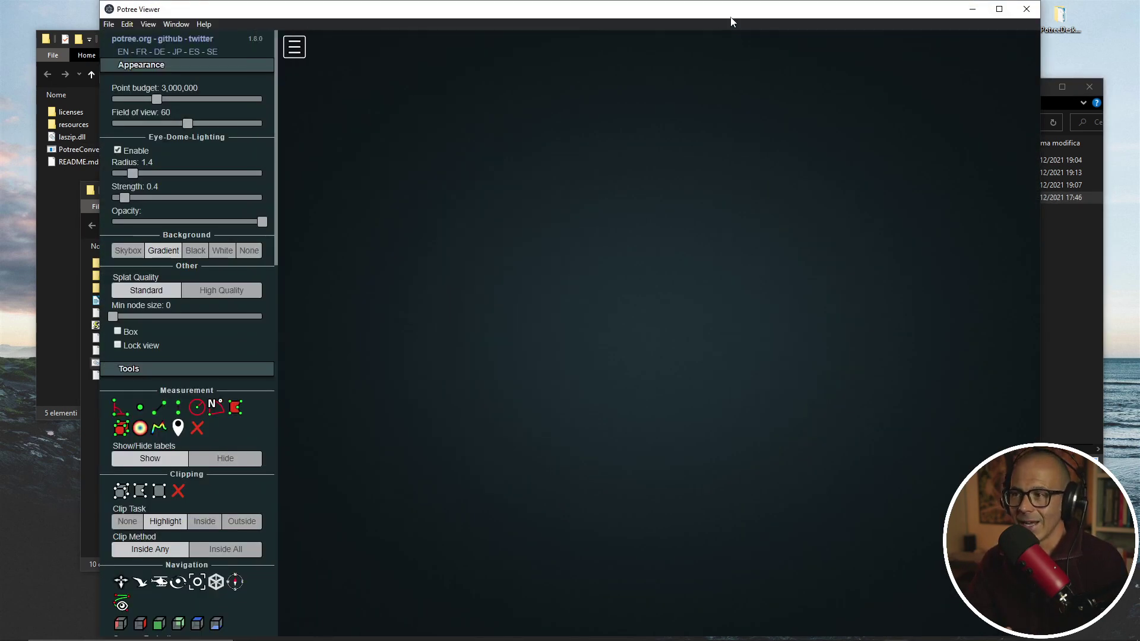
pyautogui.moveTo(733, 17); pyautogui.dragTo(665, 20)
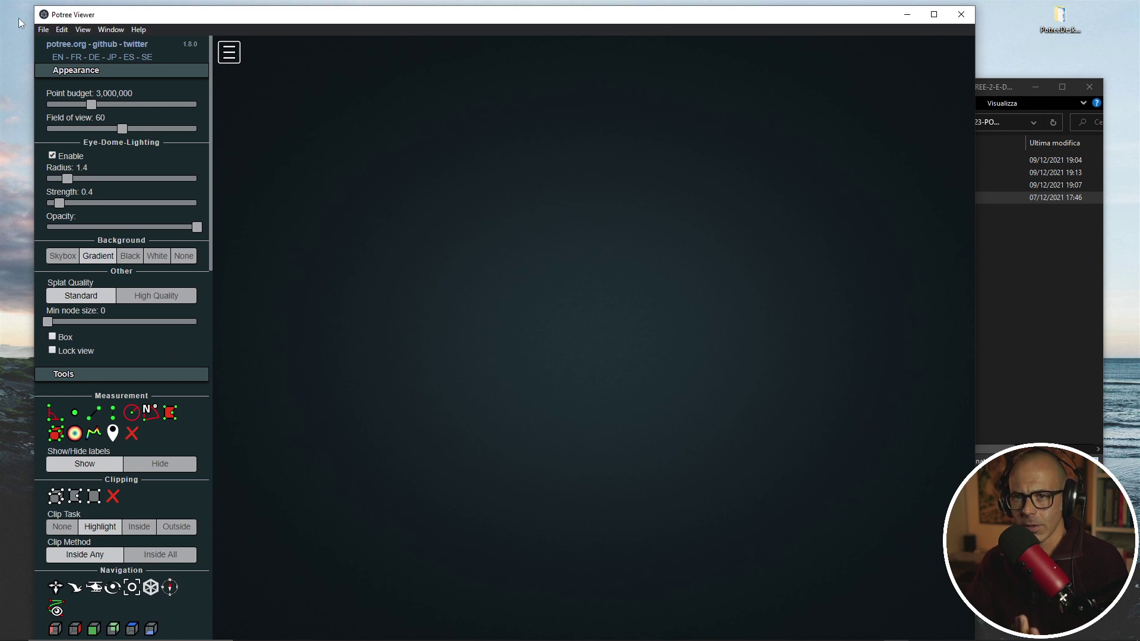
pyautogui.click(61, 29)
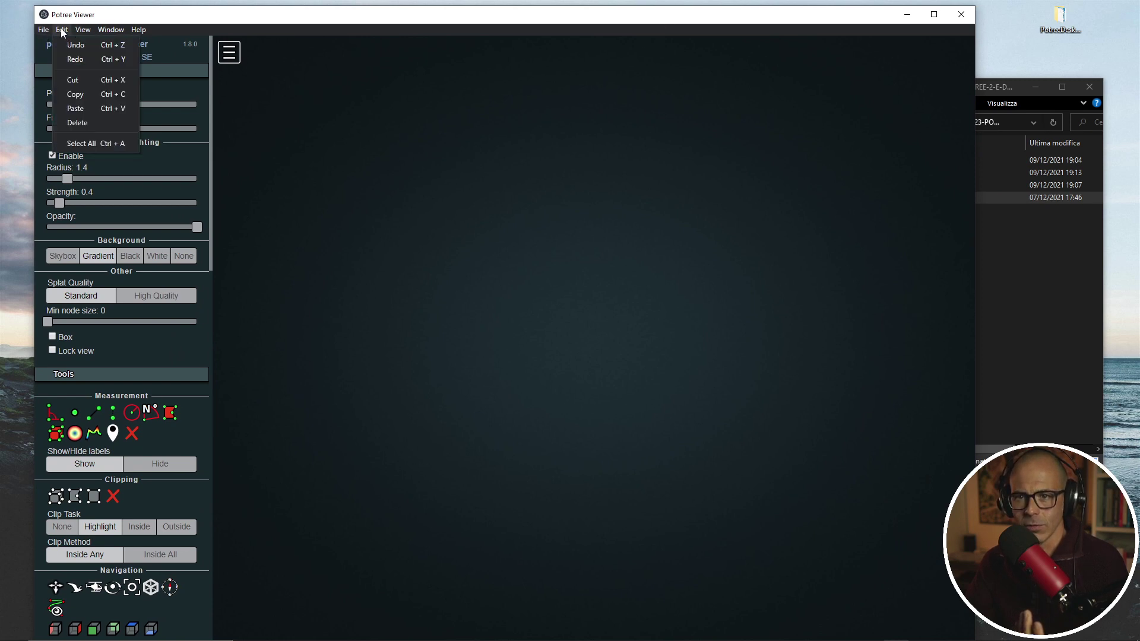
pyautogui.moveTo(84, 30)
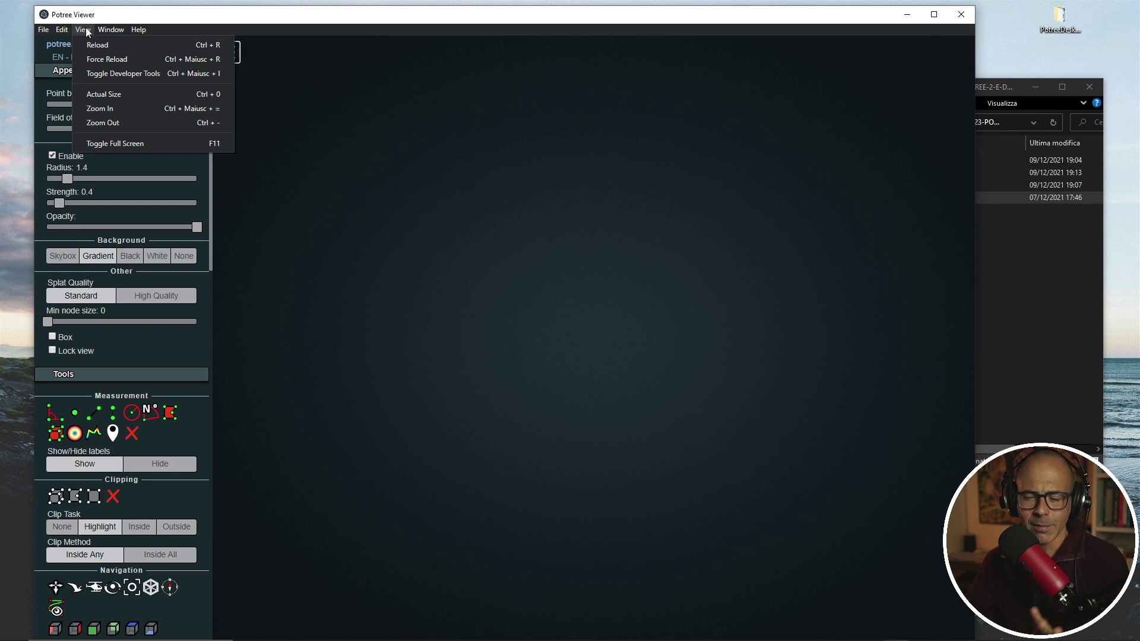
# Load metadata.json from the NUVOLA.las_converted folder into the empty Potree scene and view the point cloud from another angle.
pyautogui.click(1045, 123)
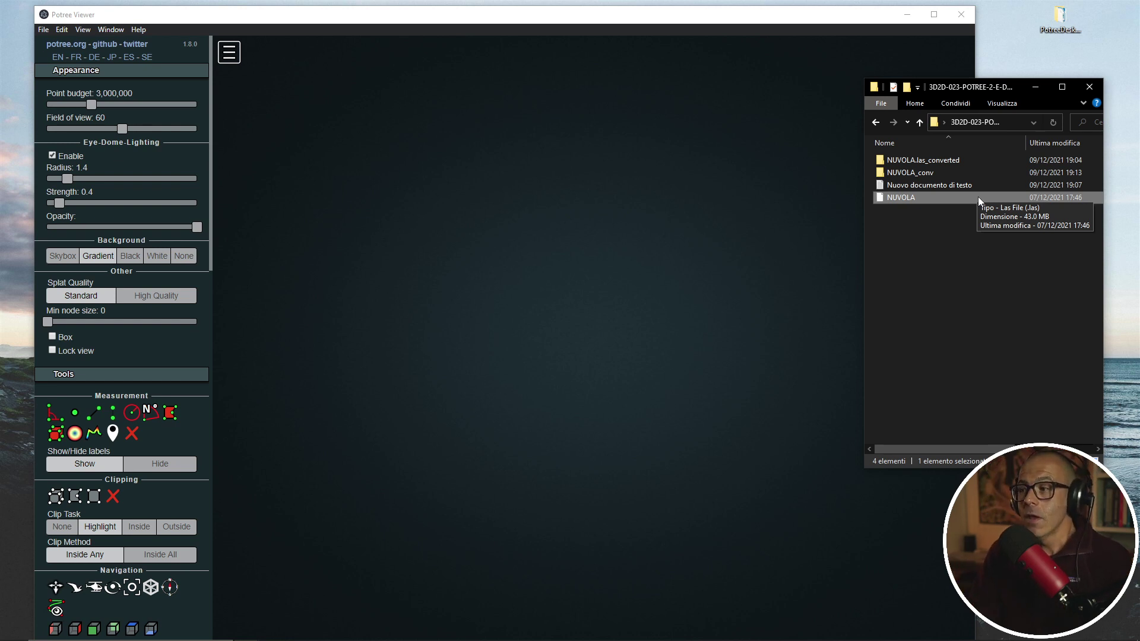
pyautogui.doubleClick(923, 162)
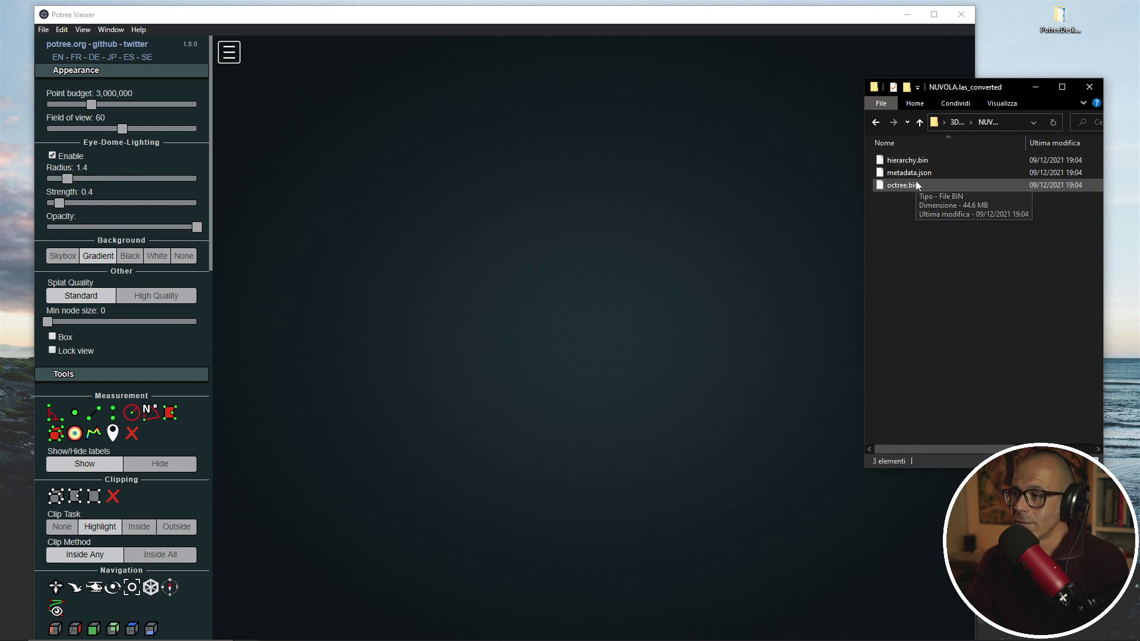
pyautogui.moveTo(909, 172); pyautogui.dragTo(633, 313)
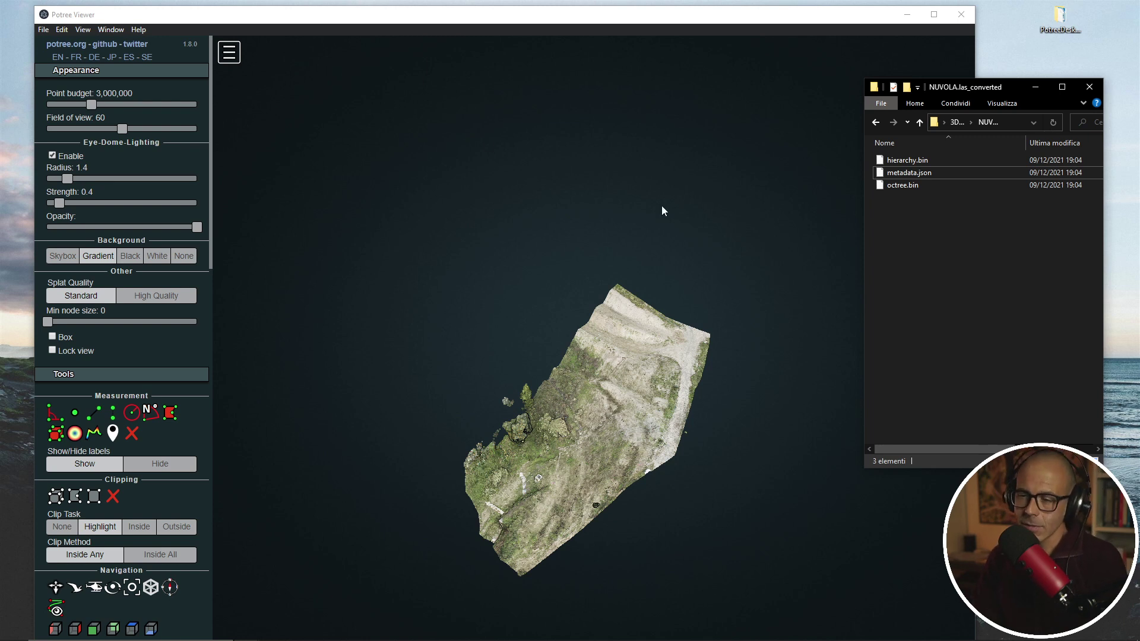
pyautogui.moveTo(414, 411); pyautogui.dragTo(551, 382)
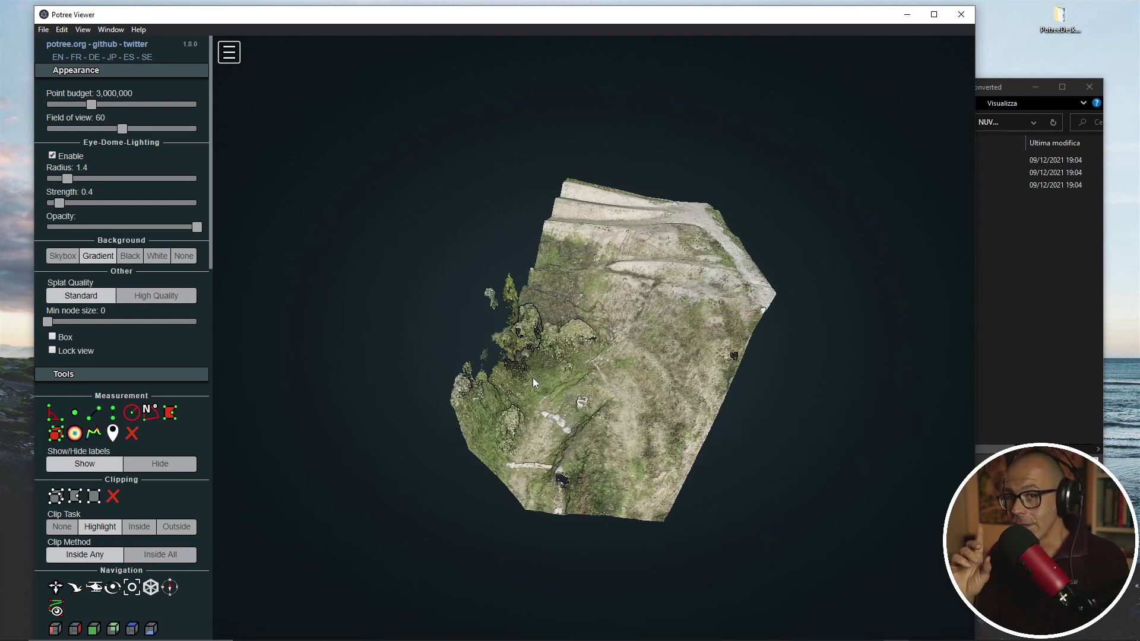
# Close the Potree viewer and relaunch PotreeDesktop from its PotreeDesktop_1.8_windows_x64 folder.
pyautogui.click(961, 14)
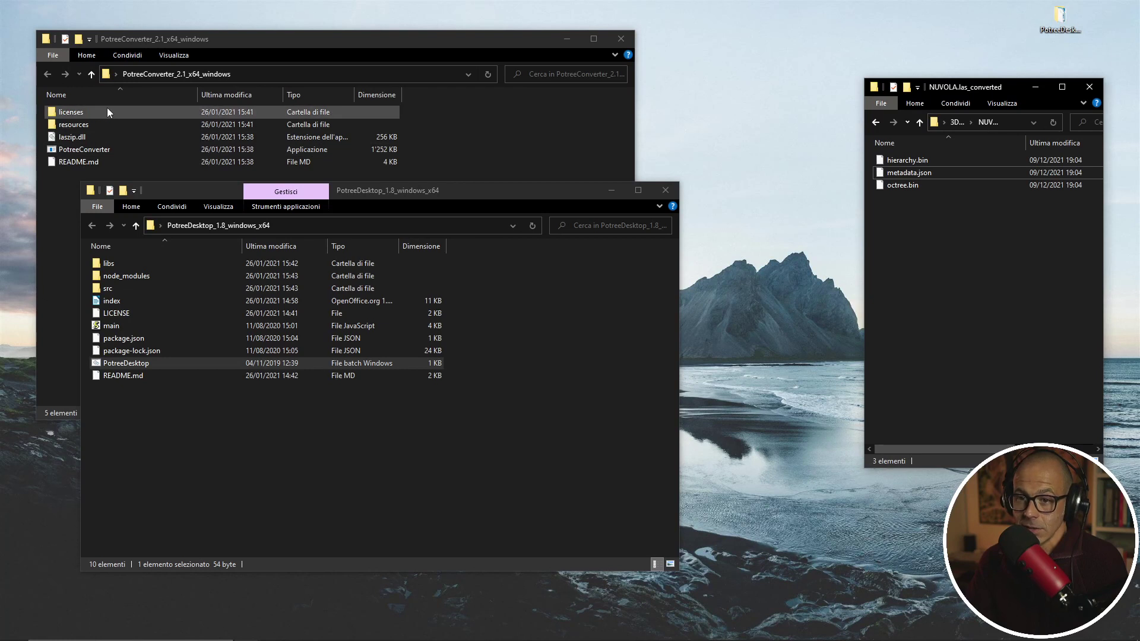
pyautogui.click(116, 149)
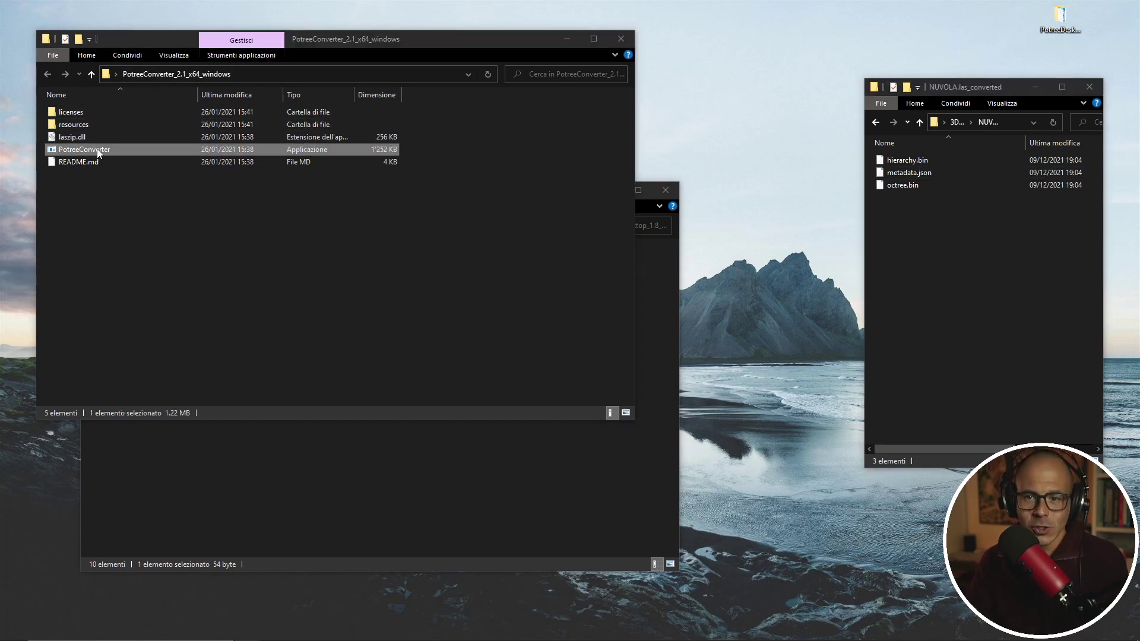
pyautogui.click(374, 468)
pyautogui.doubleClick(142, 363)
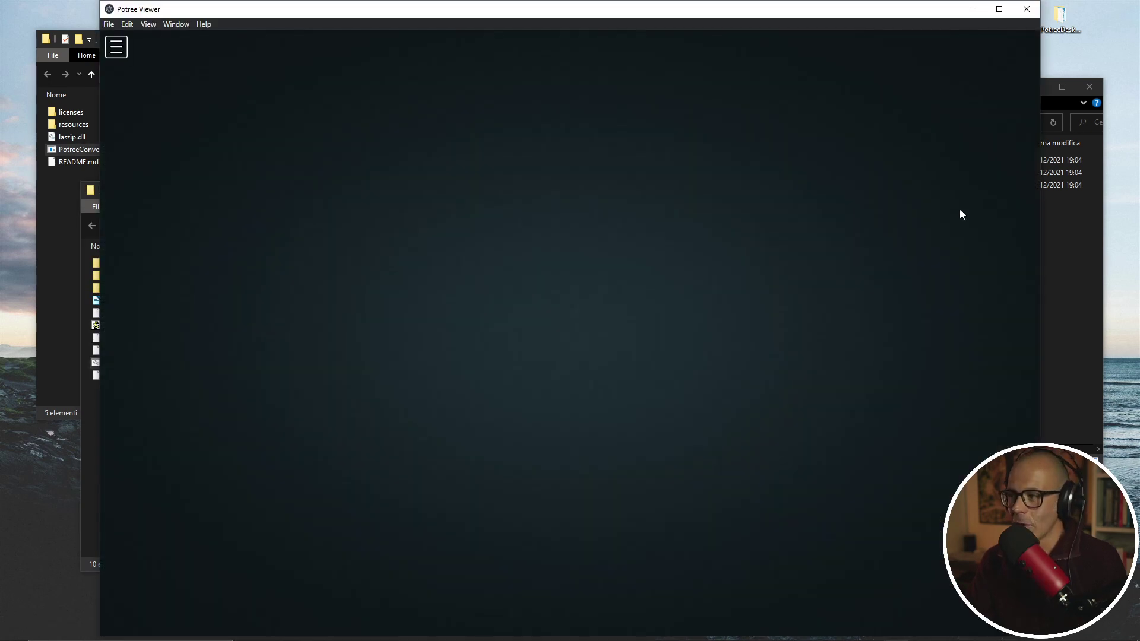
# Widen the NUVOLA.las_converted file window, go up to the project folder and open the NUVOLA_conv folder.
pyautogui.click(1076, 324)
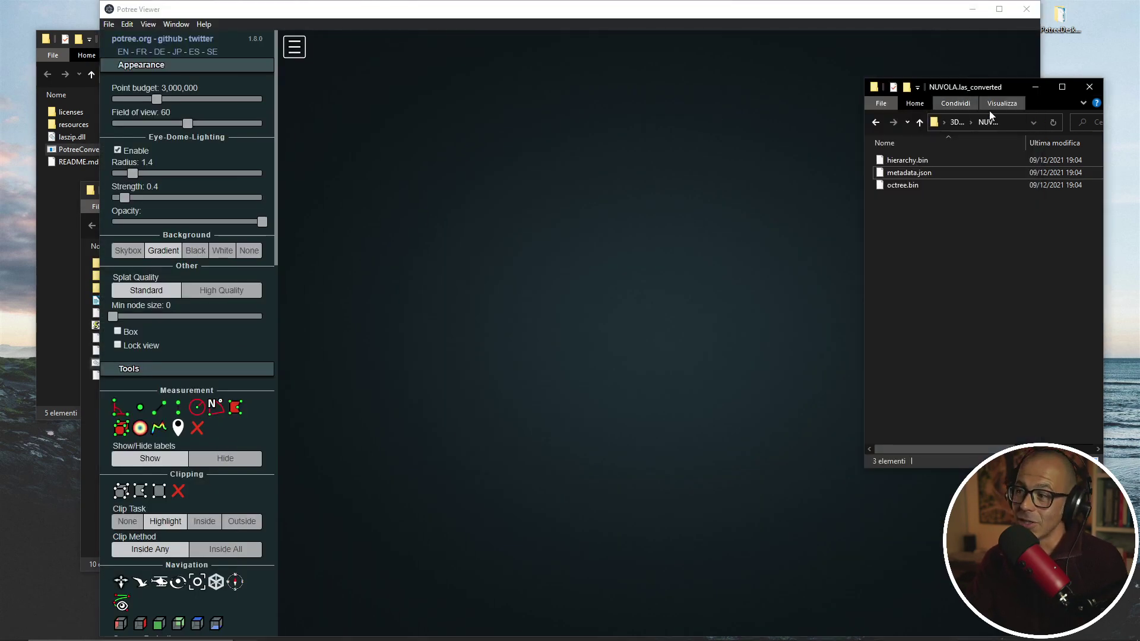
pyautogui.click(956, 105)
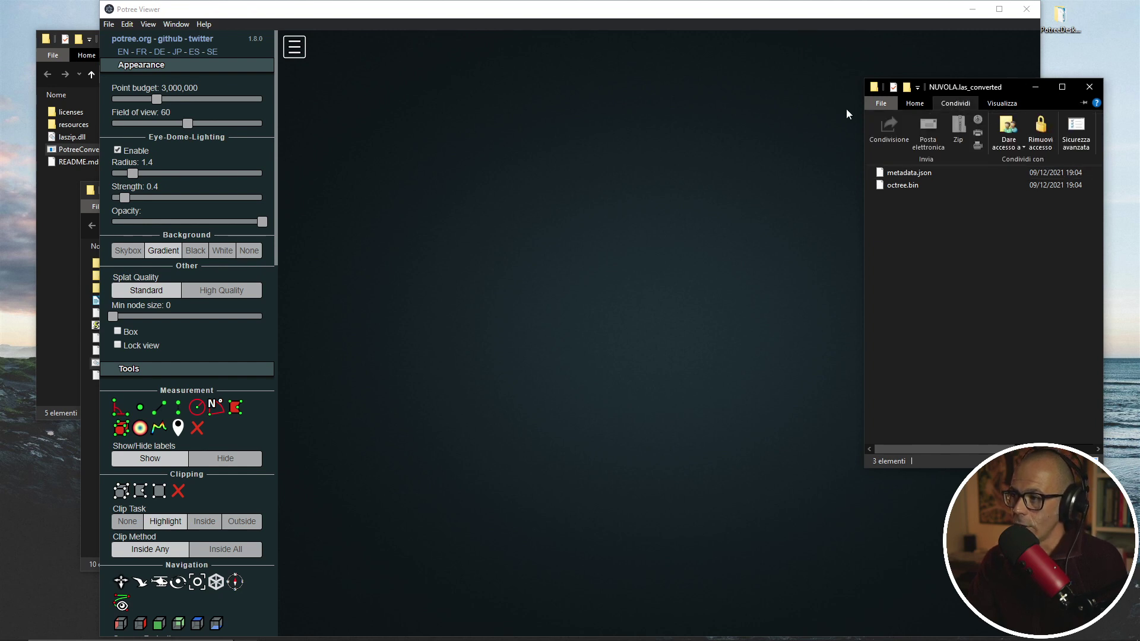
pyautogui.moveTo(862, 124); pyautogui.dragTo(594, 123)
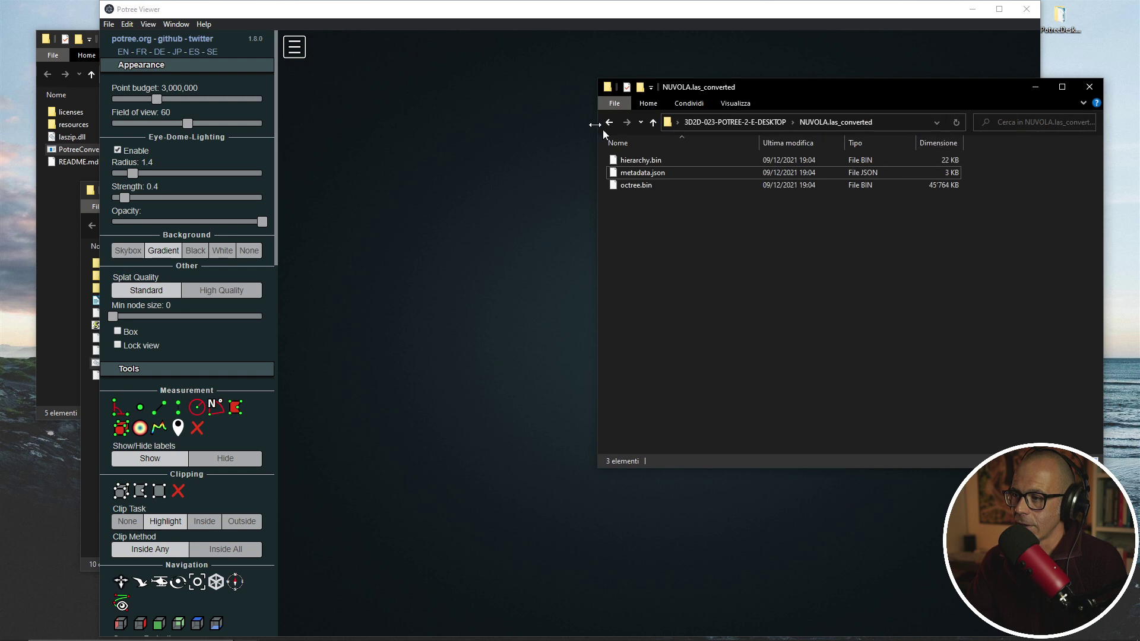
pyautogui.click(650, 124)
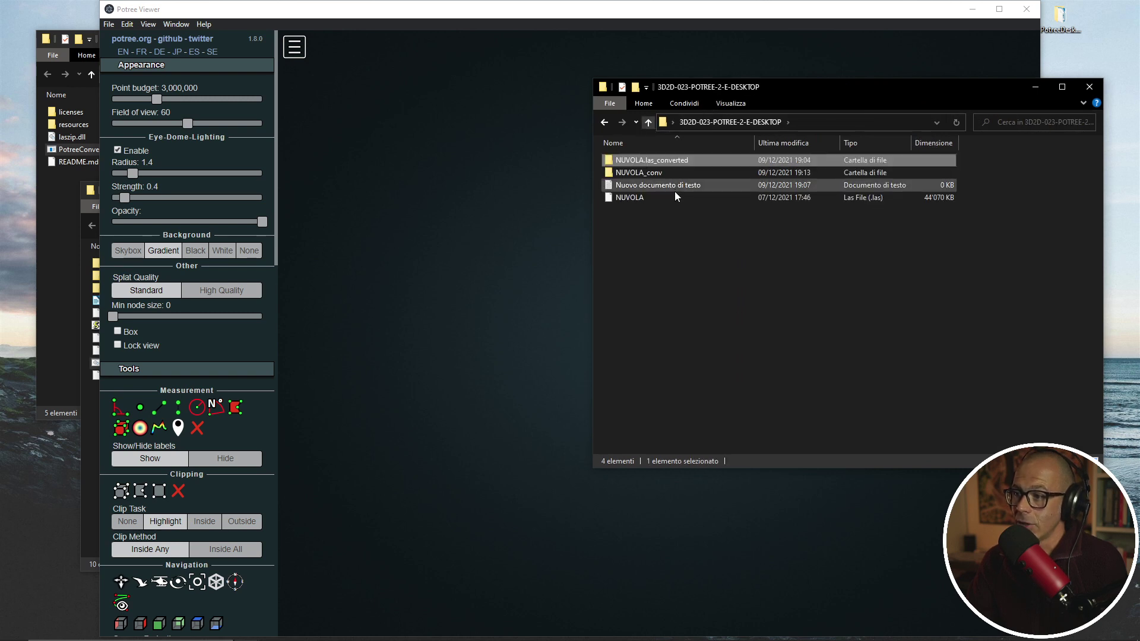
pyautogui.doubleClick(656, 178)
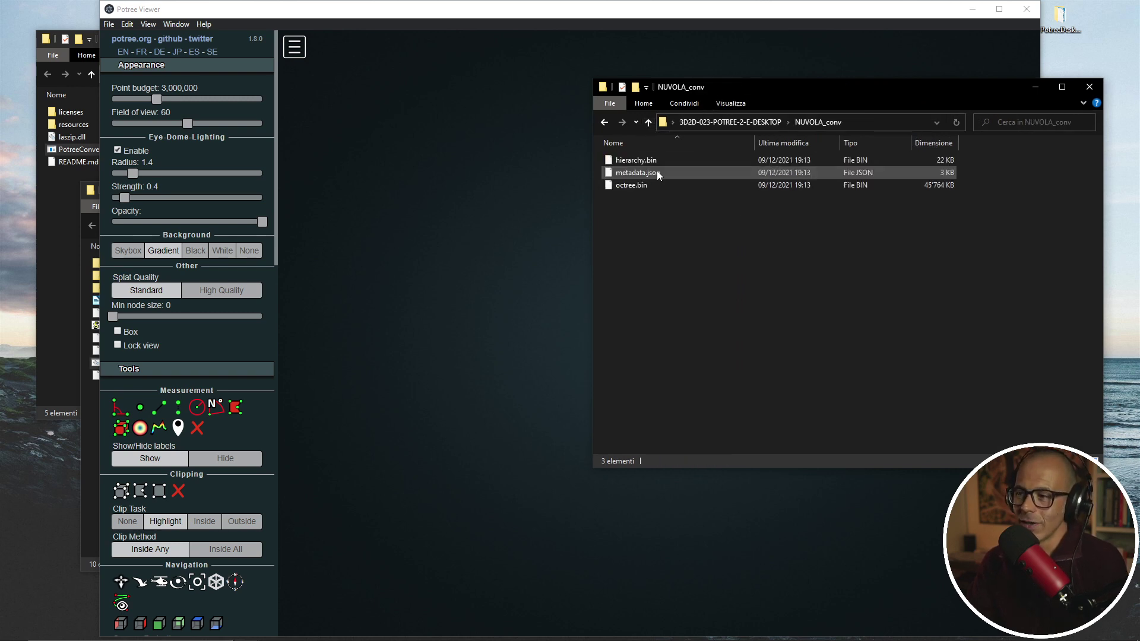
# Load metadata.json from the NUVOLA_conv folder into the Potree viewer, minimise the file window and inspect the cloud from above.
pyautogui.moveTo(660, 179)
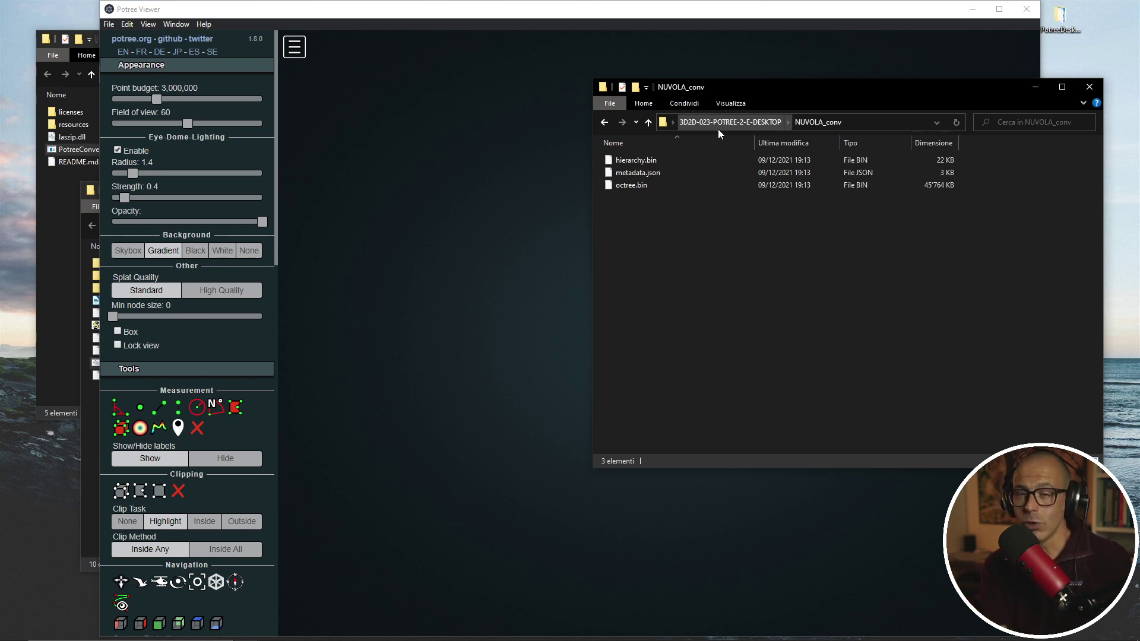
pyautogui.moveTo(656, 172); pyautogui.dragTo(507, 208)
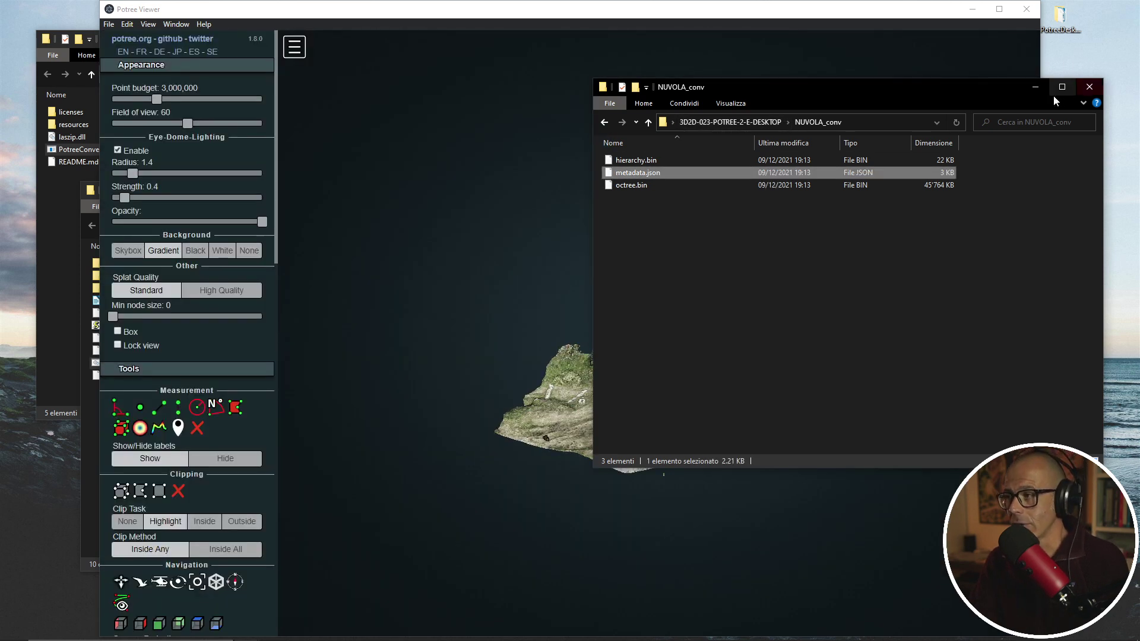
pyautogui.click(1035, 86)
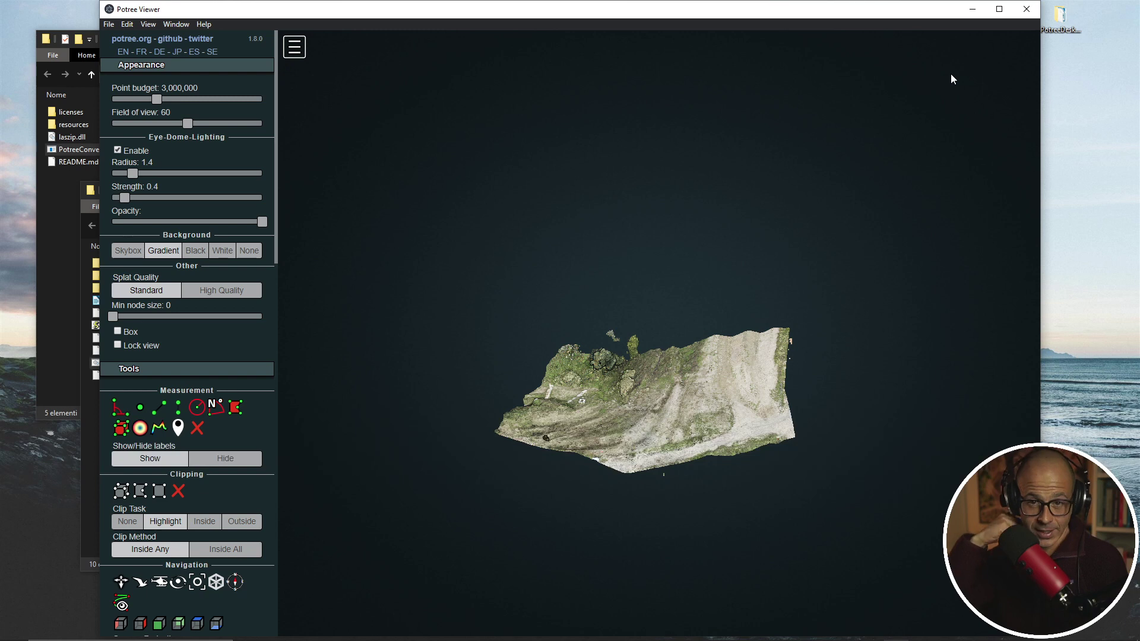
pyautogui.moveTo(683, 555); pyautogui.dragTo(827, 364)
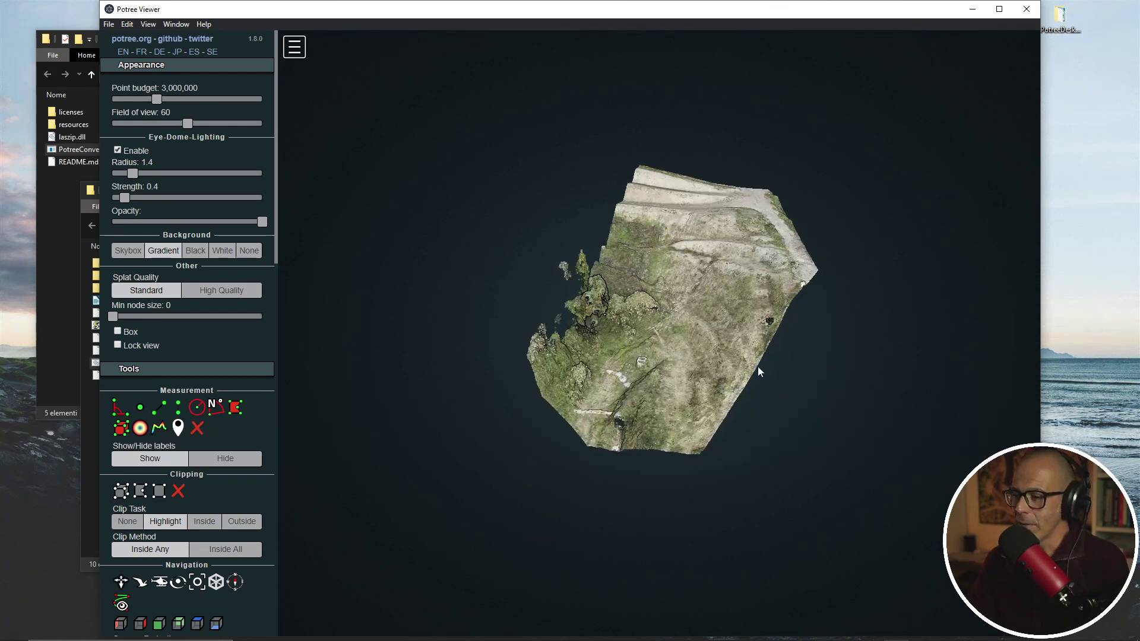
pyautogui.scroll(3, 758, 372)
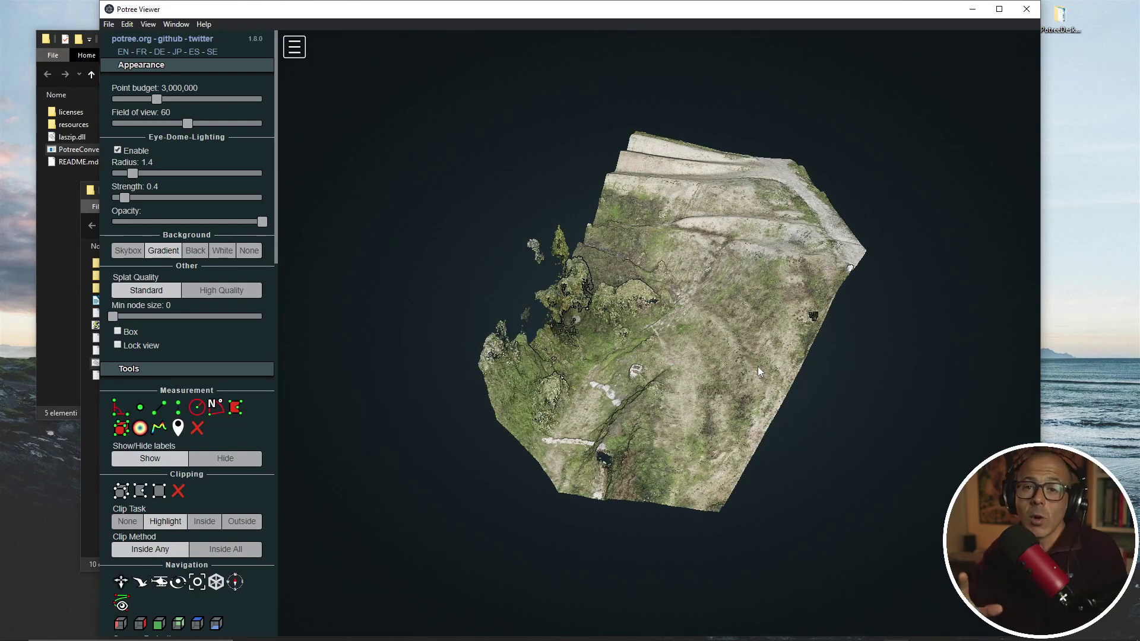